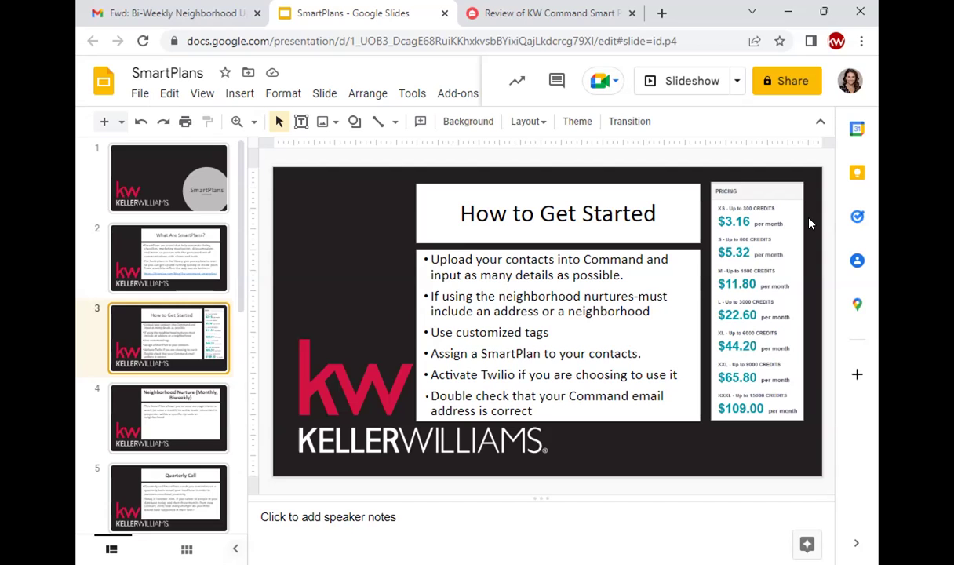
- Sign in to KW Command at agent.kw.com in a new browser tab
left_click(661, 12)
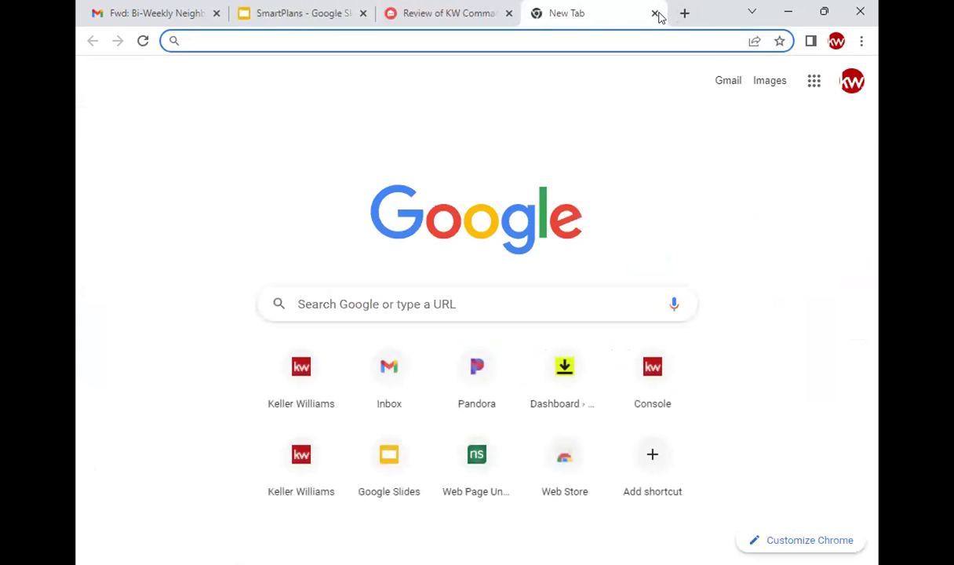
type("agent")
key("Return")
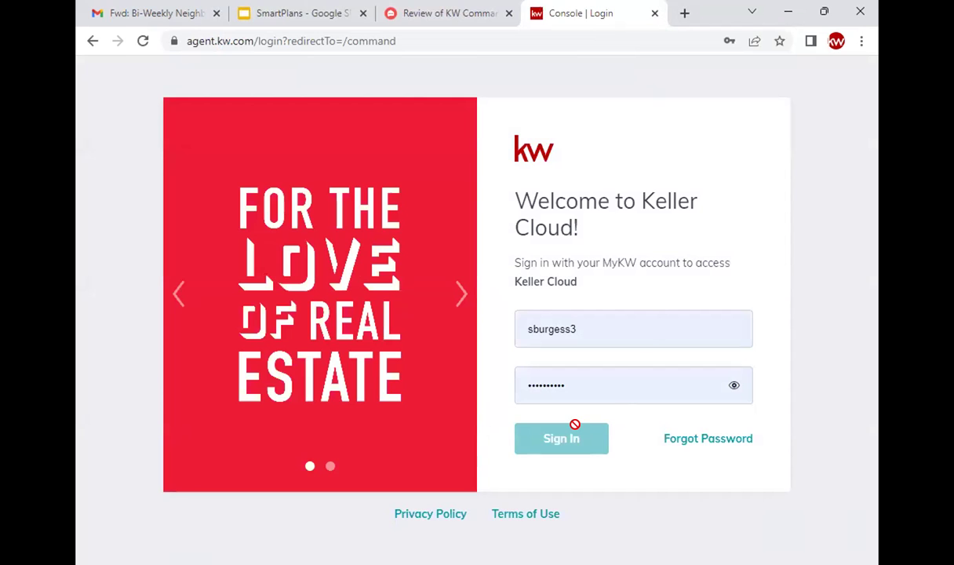
left_click(603, 378)
left_click(571, 441)
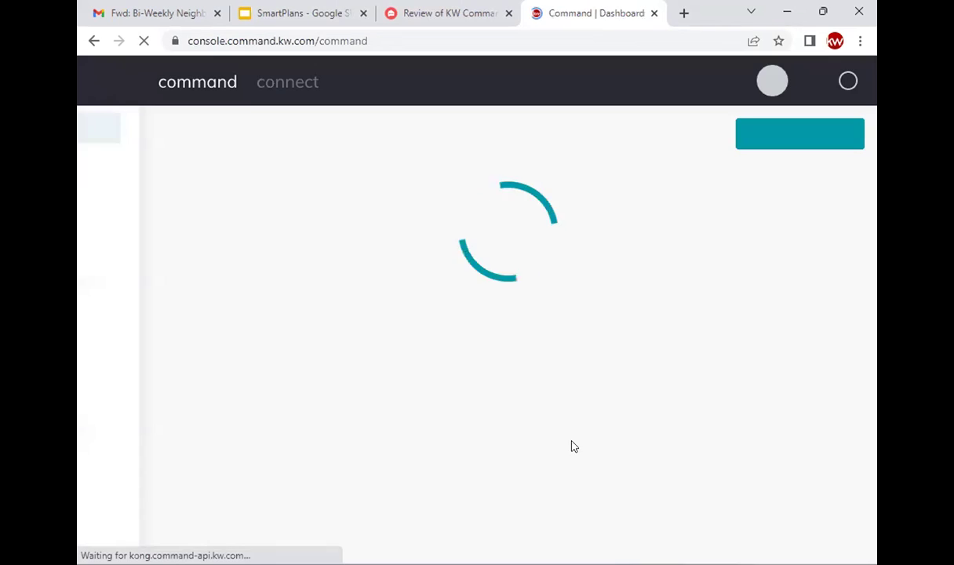
- Compare the SmartPlans slide deck with the Command dashboard, then open the account menu
left_click(324, 7)
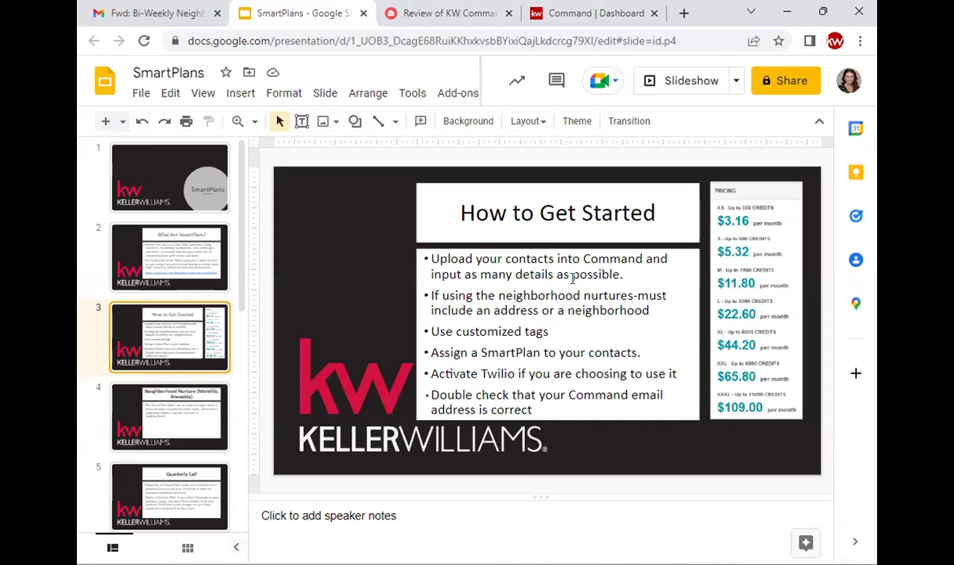
left_click(567, 11)
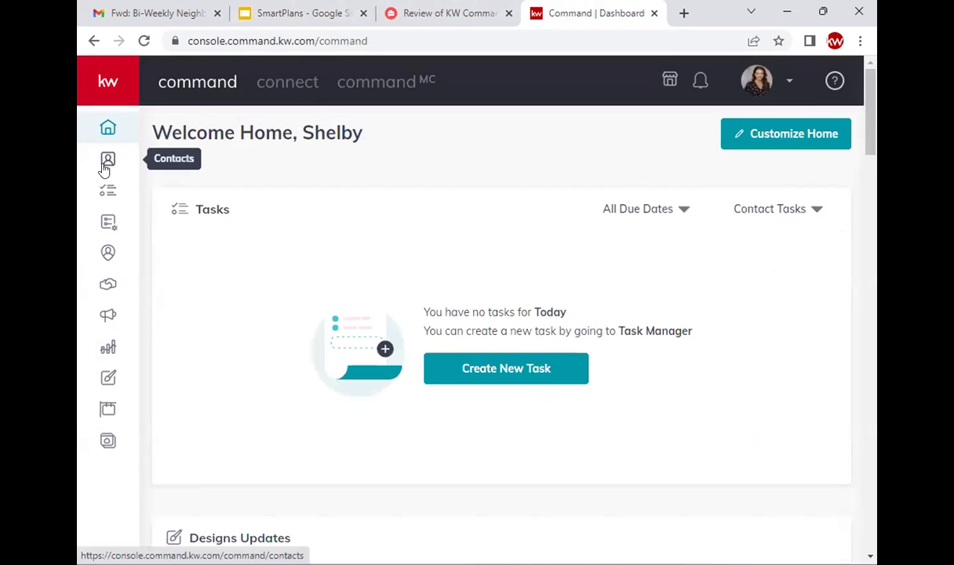
left_click(281, 8)
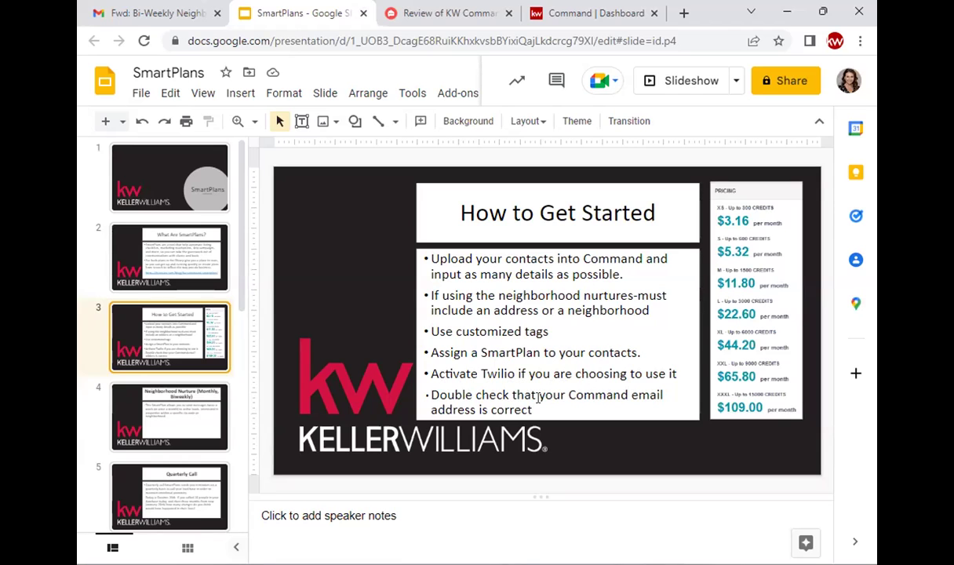
left_click(587, 13)
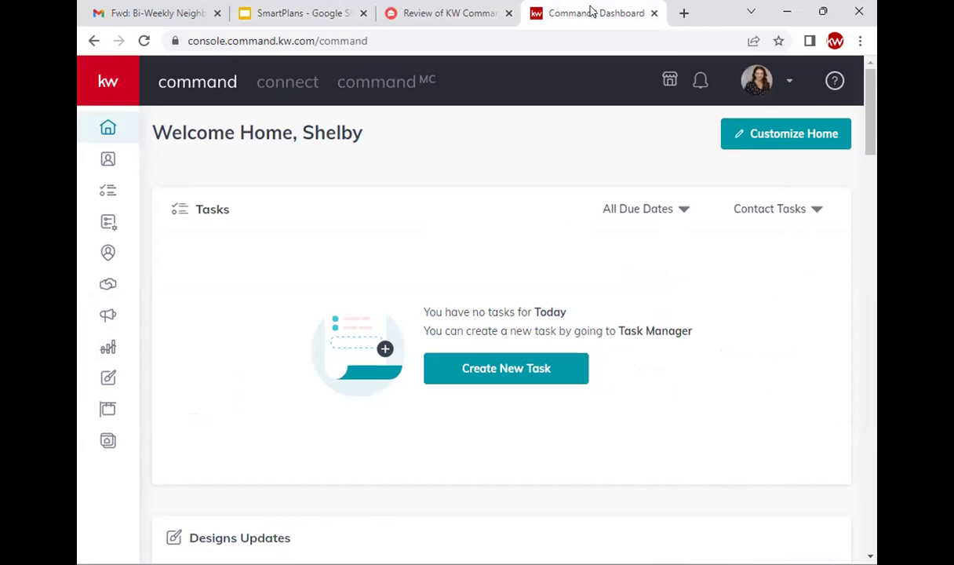
left_click(788, 87)
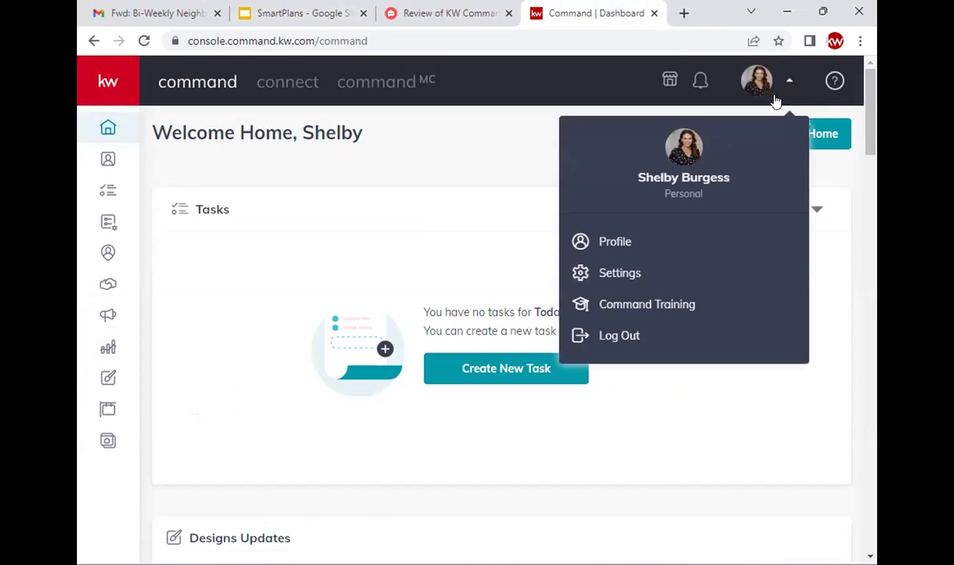
- Open Command Settings and scroll the connected apps list down to Twilio under Messaging
left_click(655, 272)
left_click(621, 282)
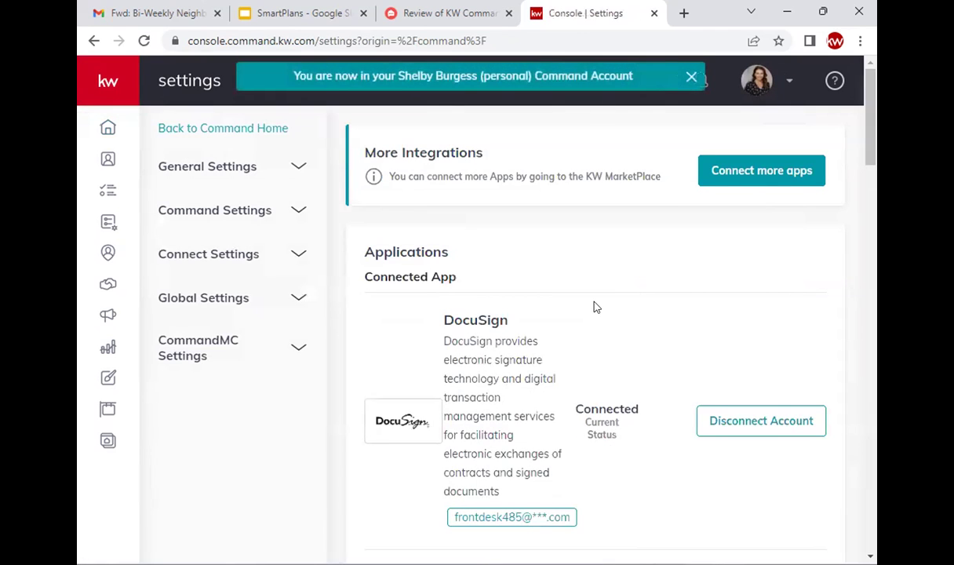
scroll(603, 284, "down", 4)
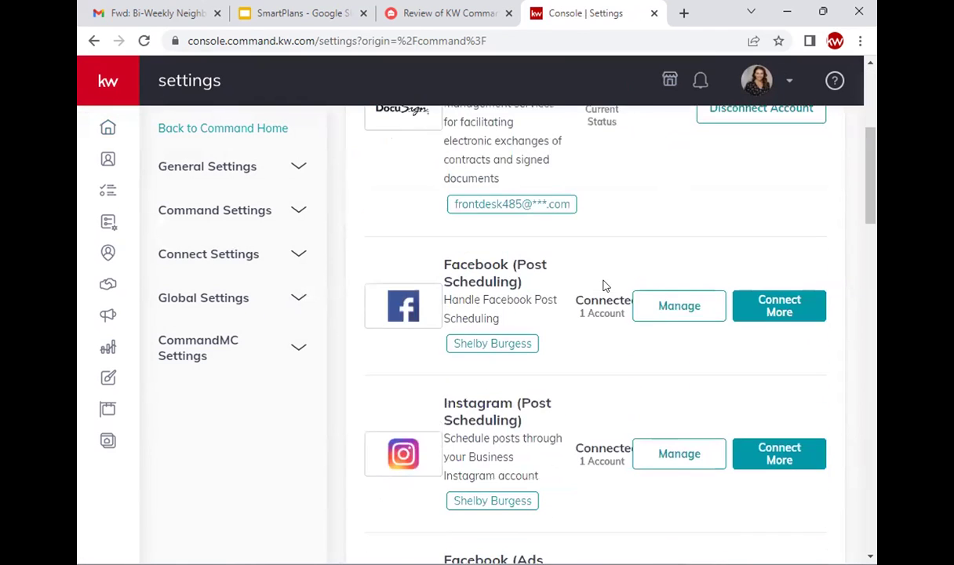
scroll(603, 284, "down", 10)
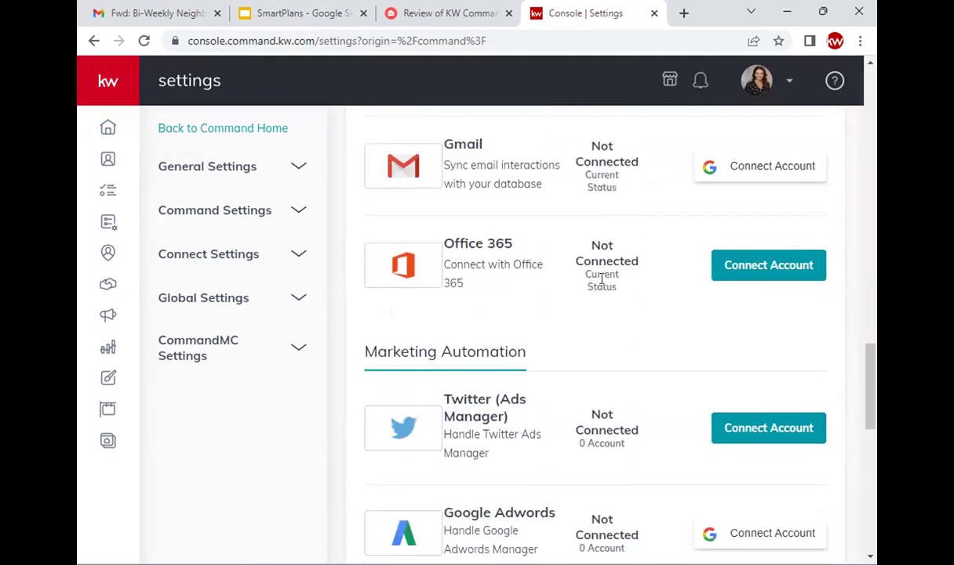
scroll(602, 280, "down", 9)
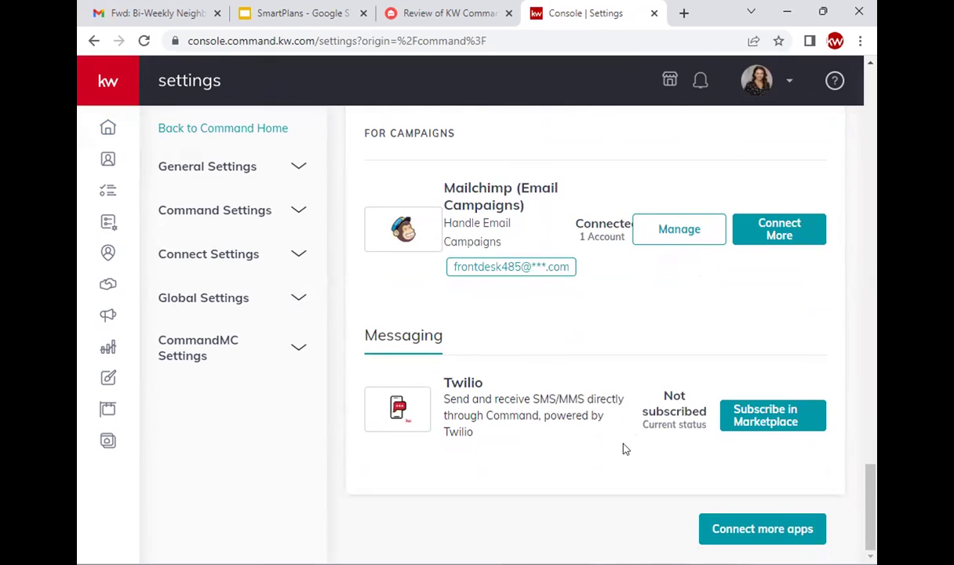
- Open Twilio's KW Marketplace subscription page and look over its details
left_click(759, 422)
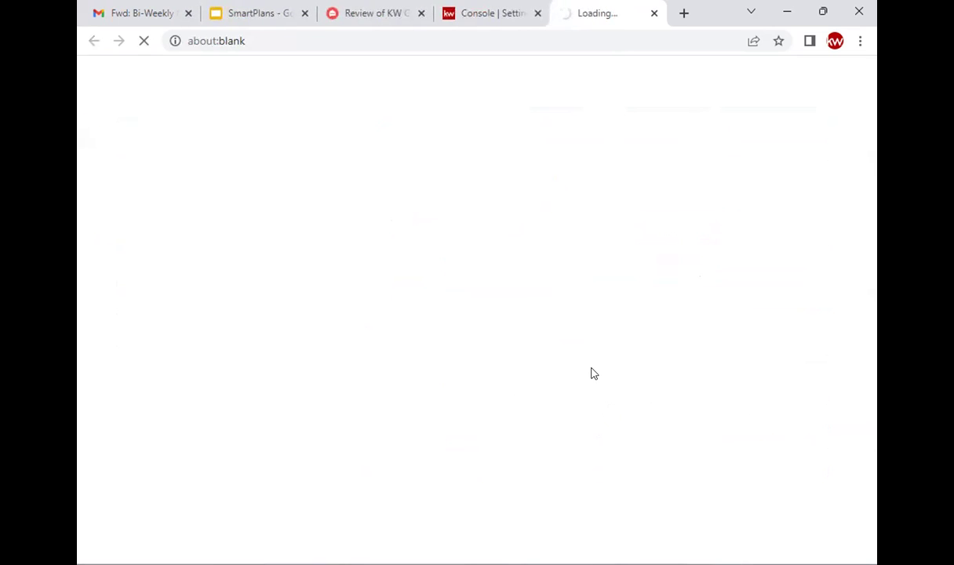
left_click(357, 8)
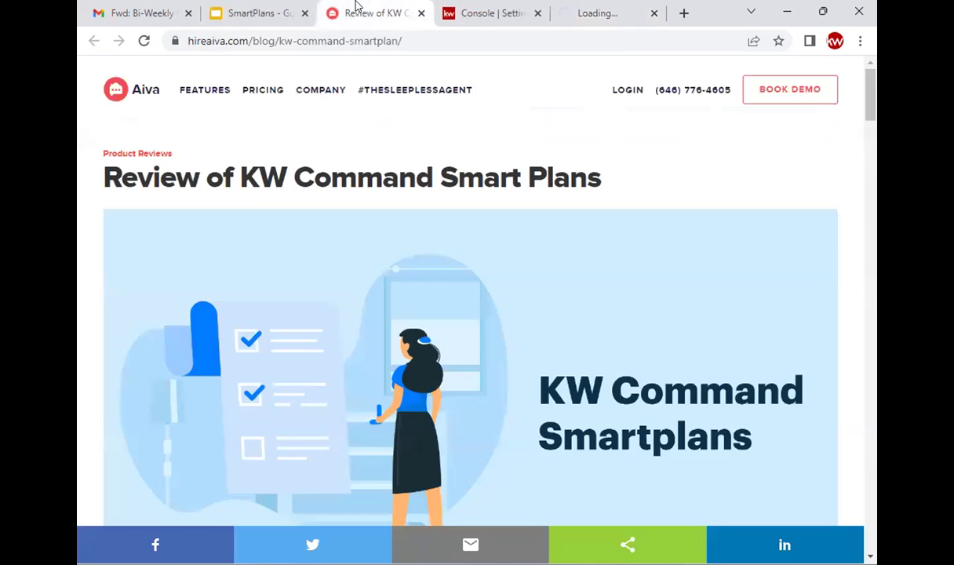
left_click(256, 10)
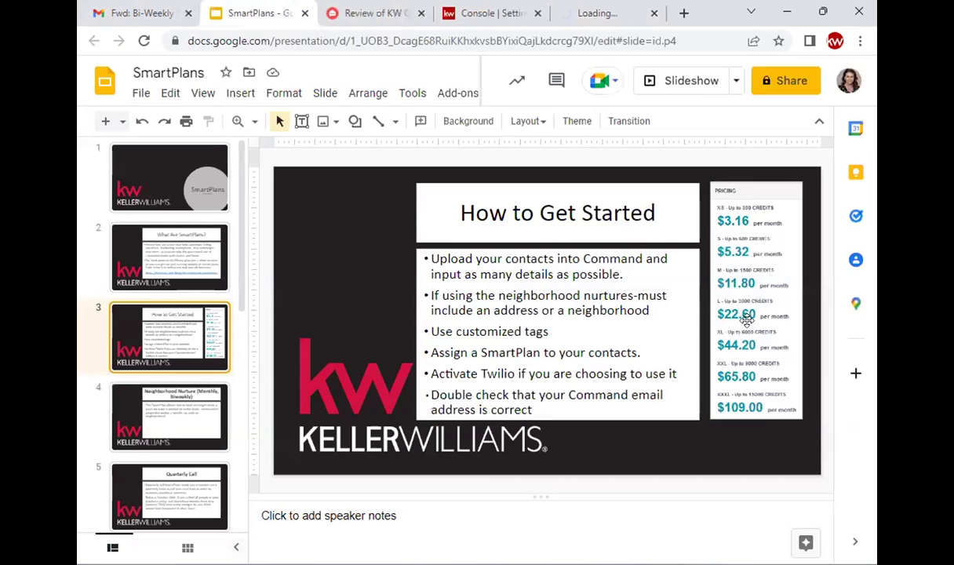
left_click(577, 9)
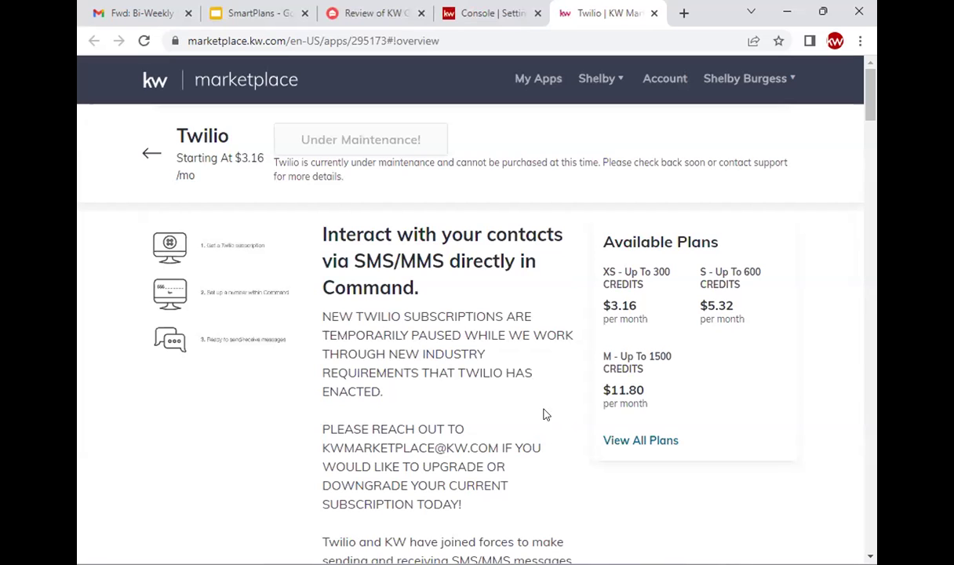
scroll(533, 414, "down", 3)
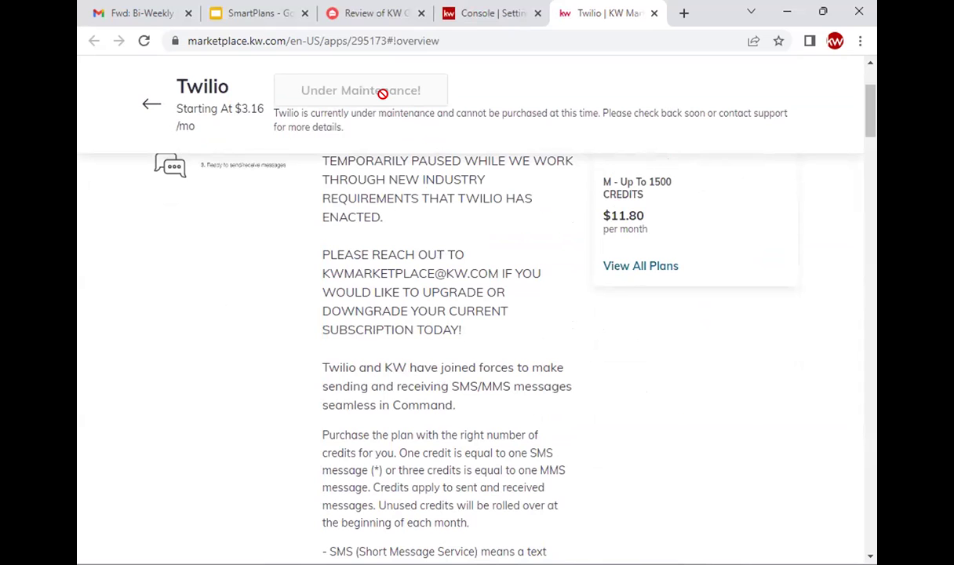
scroll(481, 361, "down", 6)
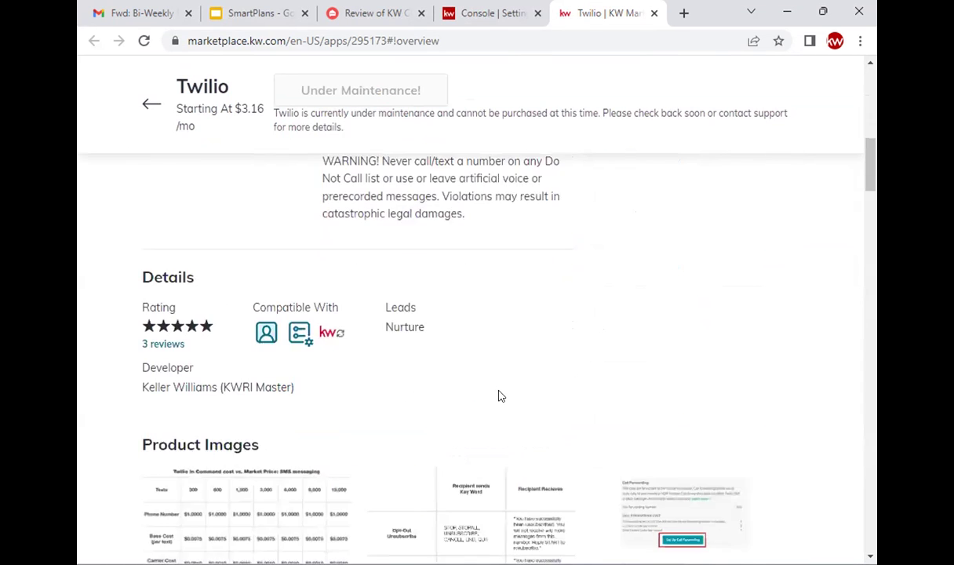
scroll(502, 385, "up", 9)
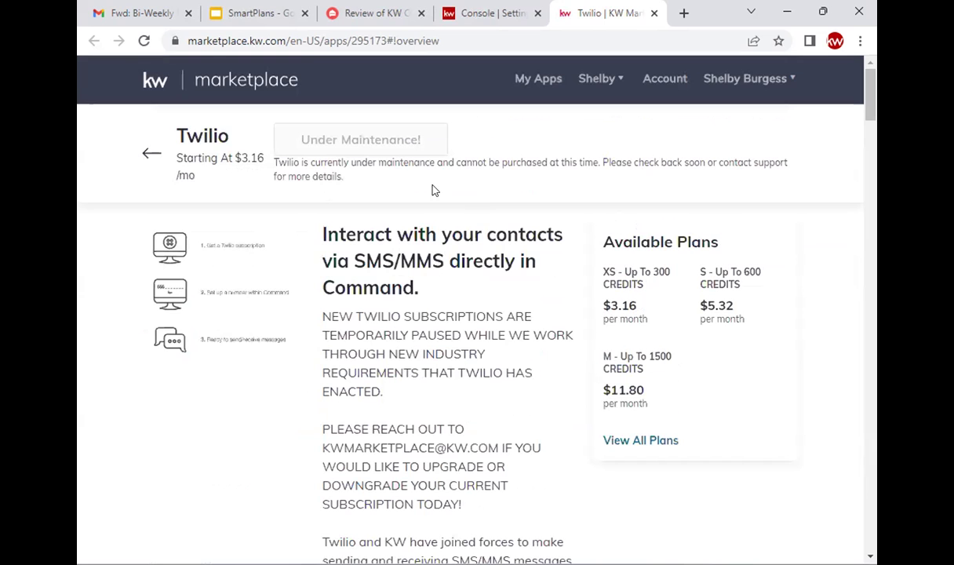
- View all Twilio credit plans, from $3.16/month, then return to Command Settings
left_click(638, 441)
scroll(549, 314, "down", 4)
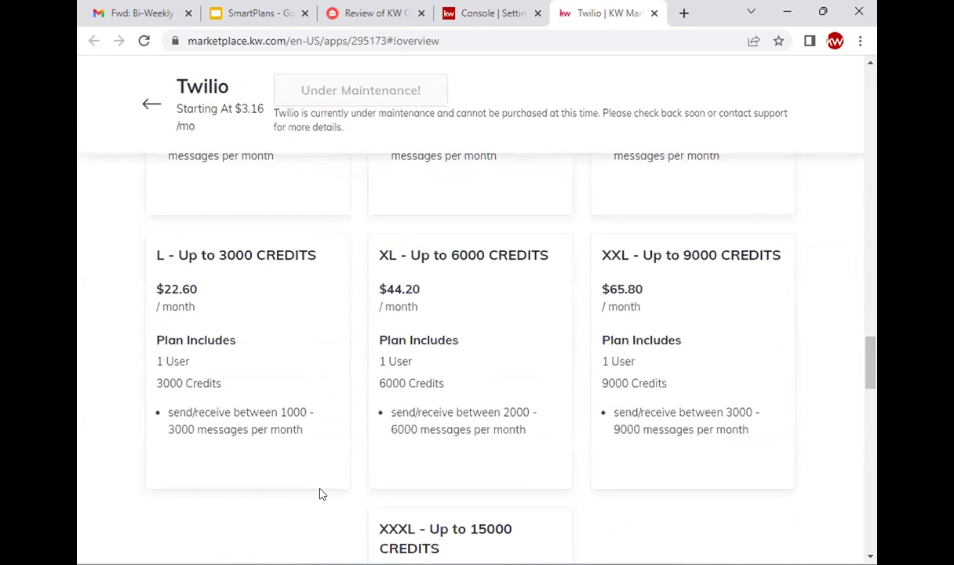
scroll(305, 439, "up", 3)
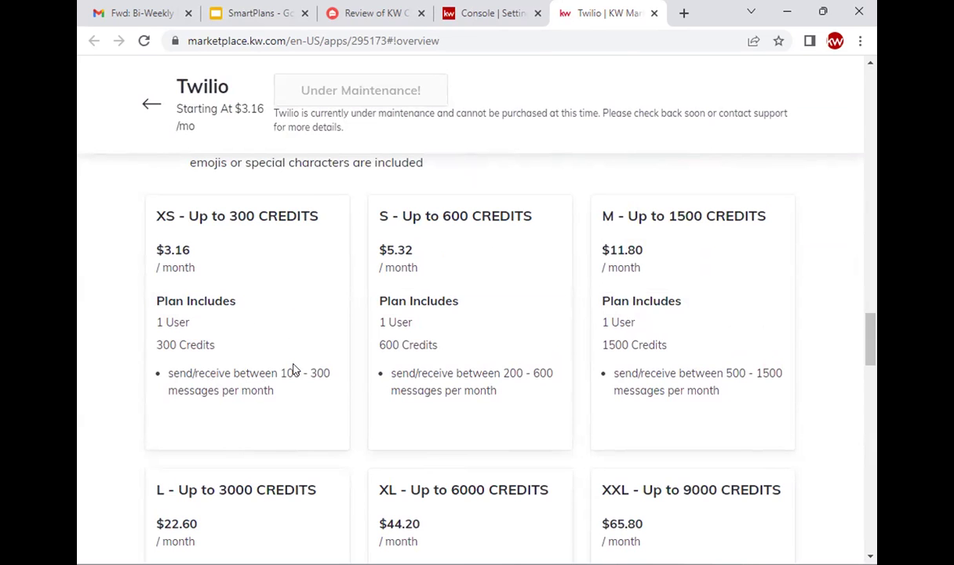
left_click(459, 9)
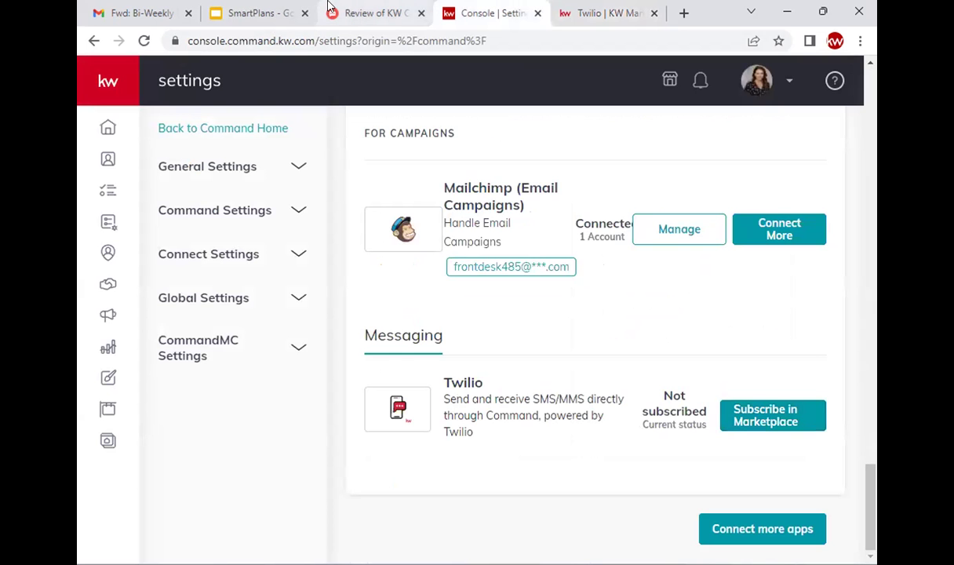
scroll(510, 359, "up", 2)
left_click(252, 13)
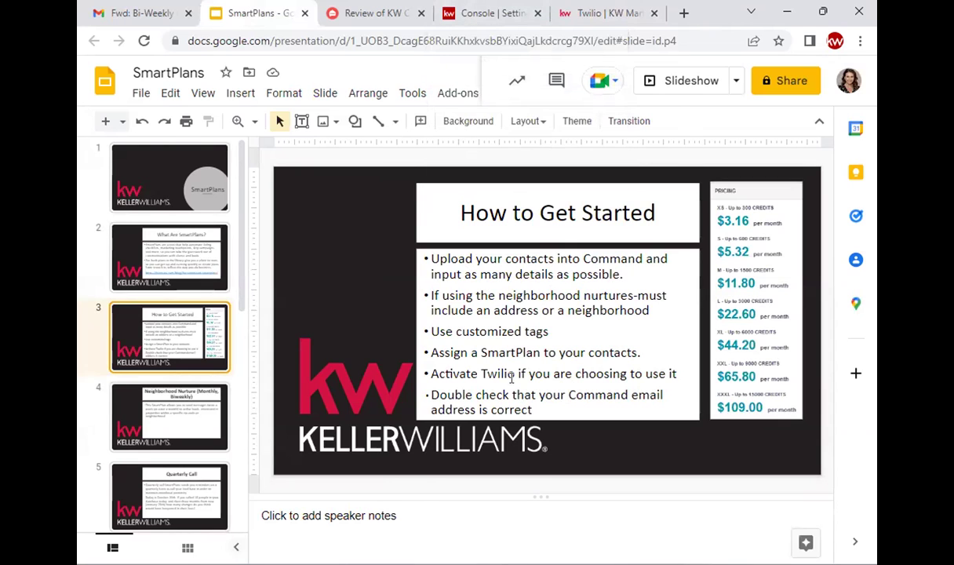
left_click(482, 19)
scroll(533, 343, "up", 2)
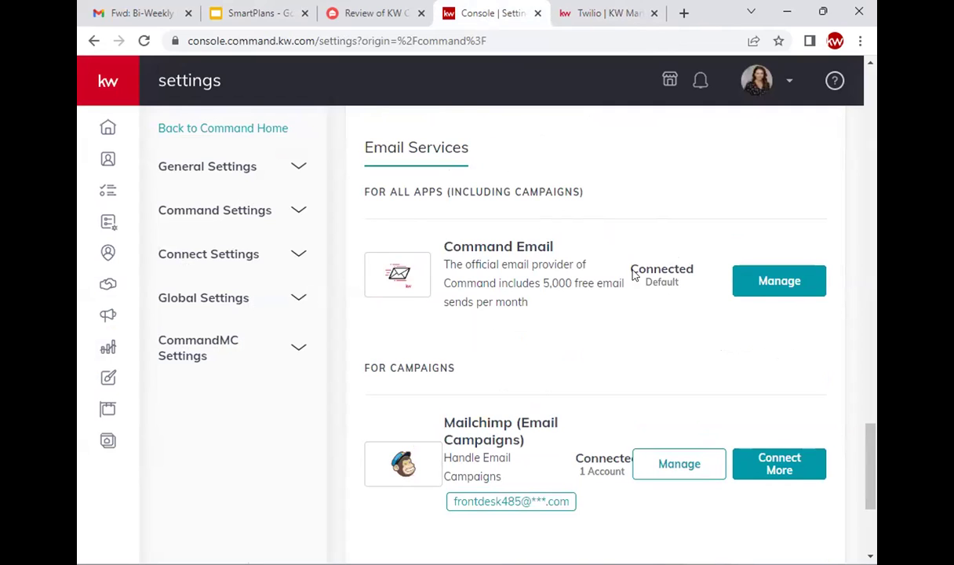
left_click(780, 281)
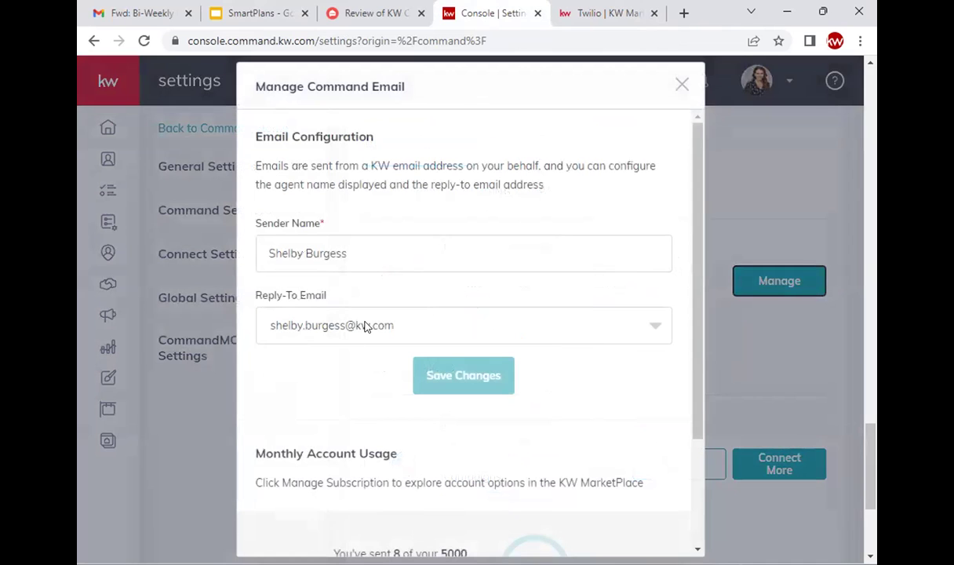
left_click(652, 326)
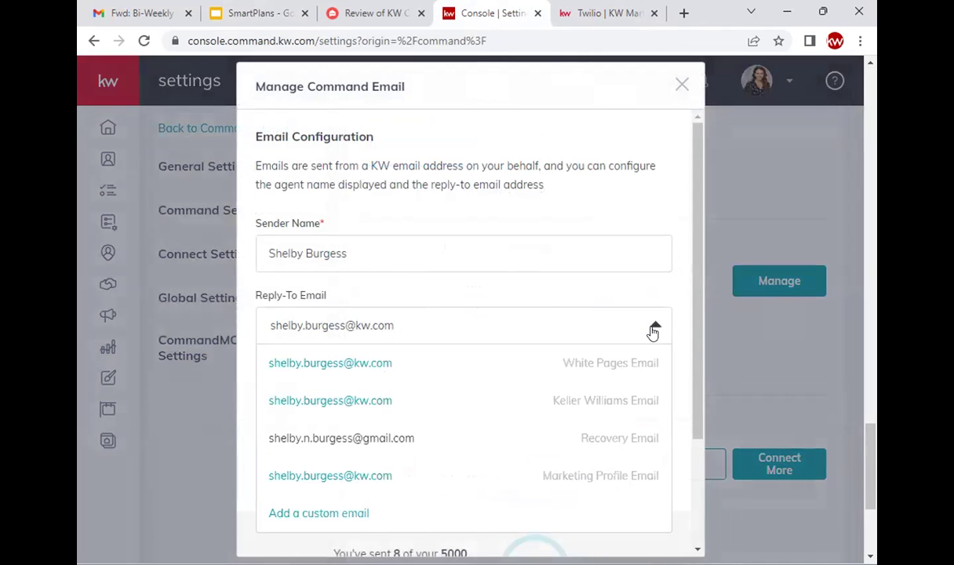
scroll(409, 300, "down", 1)
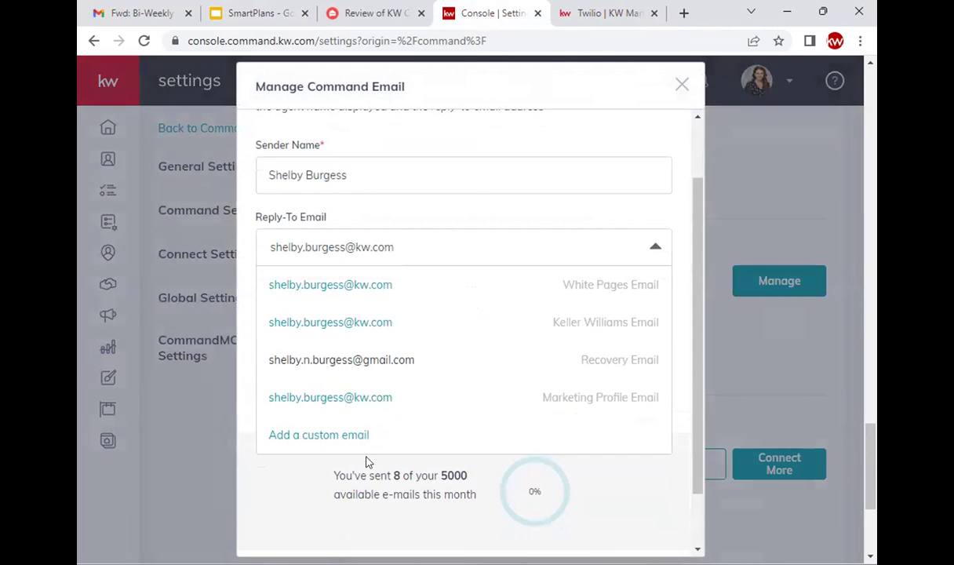
left_click(370, 244)
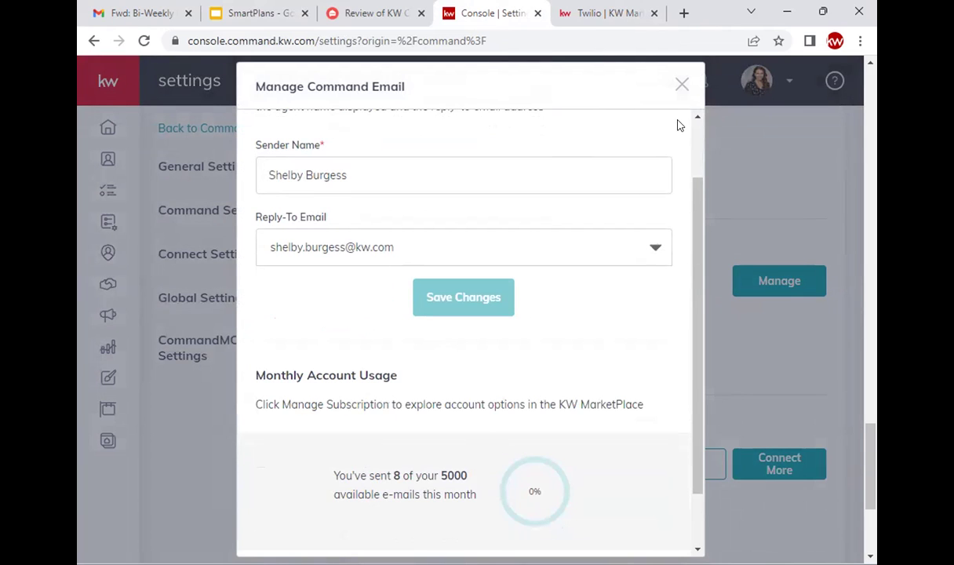
left_click(679, 83)
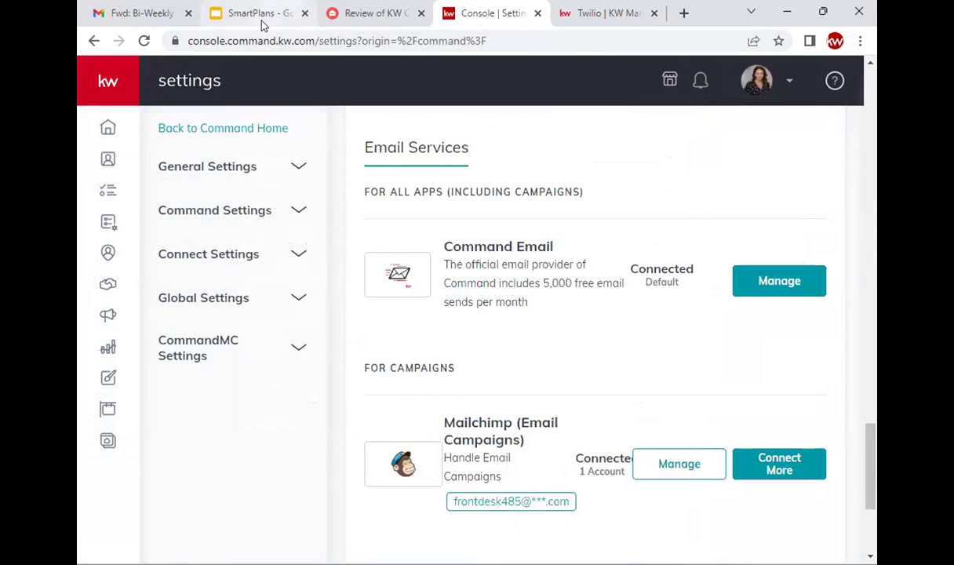
left_click(264, 19)
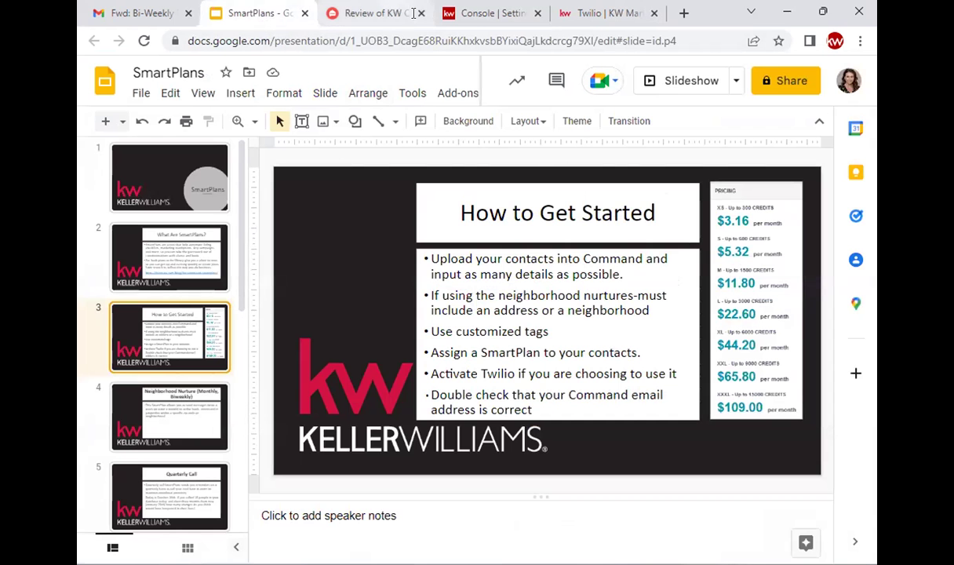
- Present the Neighborhood Nurture (Monthly, Biweekly) slide, then show the Twilio pricing plans again
left_click(186, 399)
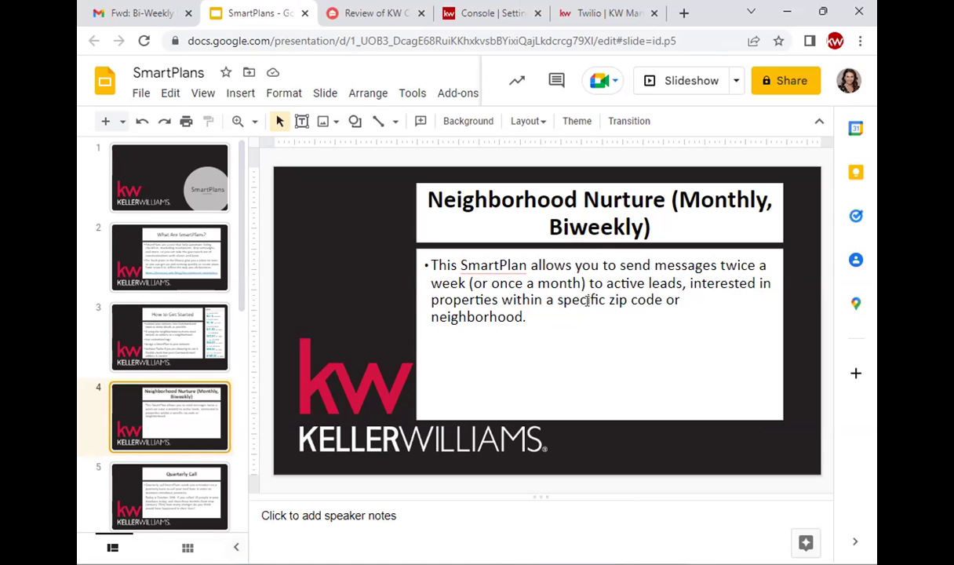
left_click(615, 9)
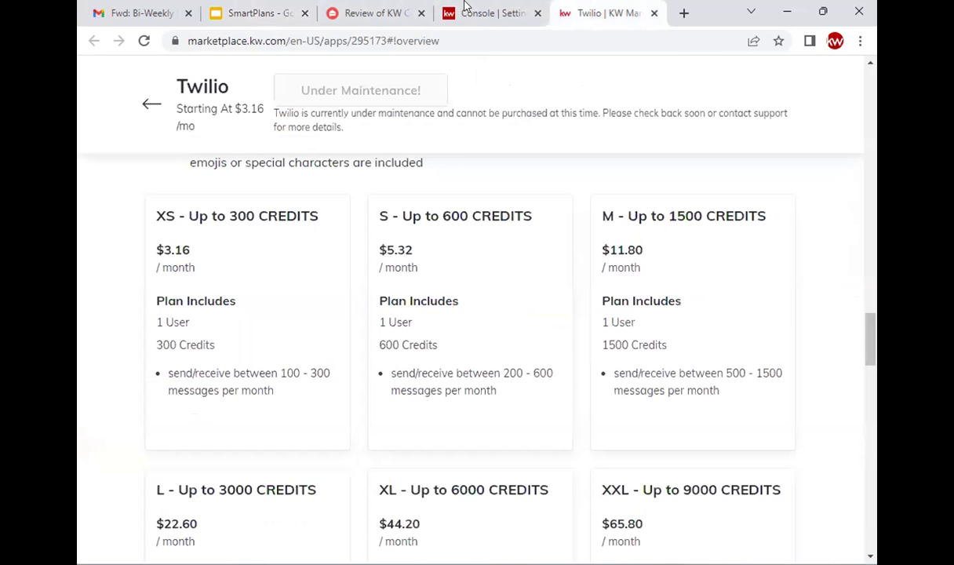
- Read the Fwd: Bi-Weekly email to its footer, then return to Oaklawn Park's $371K average
left_click(109, 11)
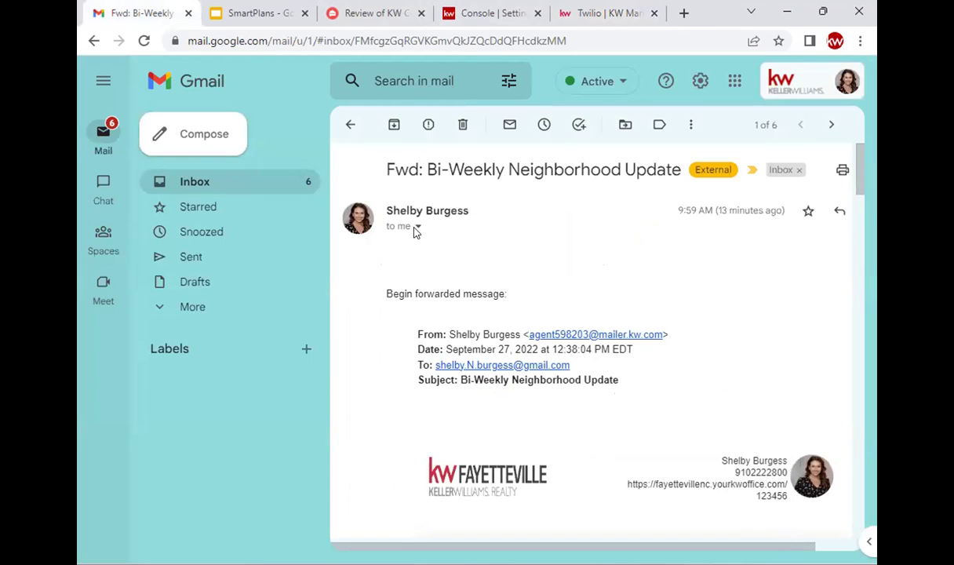
scroll(682, 333, "down", 2)
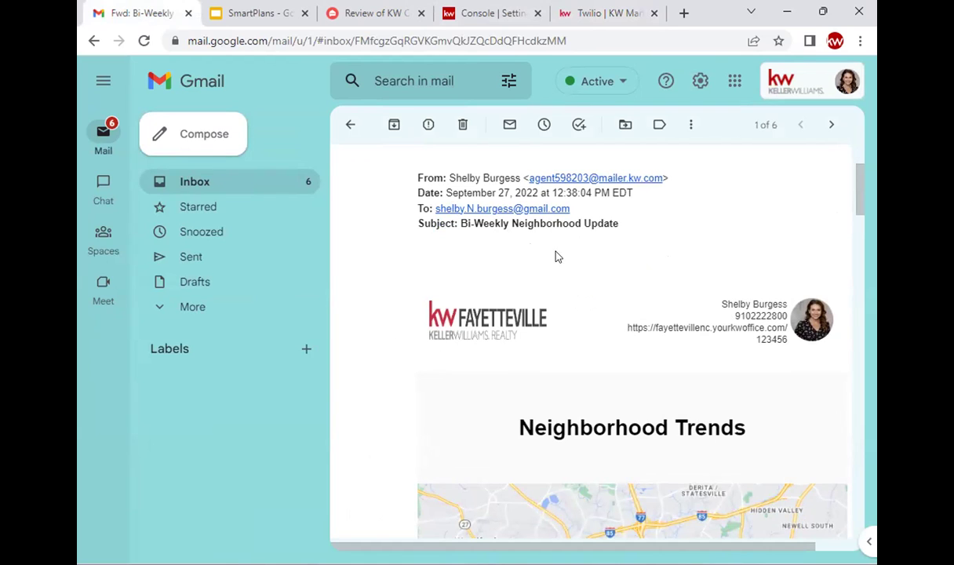
scroll(550, 308, "up", 3)
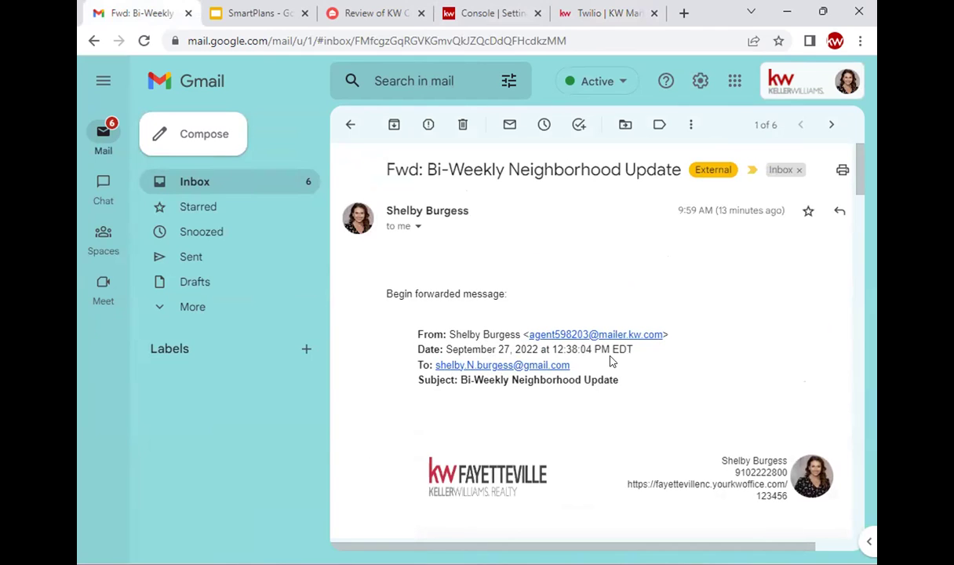
scroll(612, 361, "down", 3)
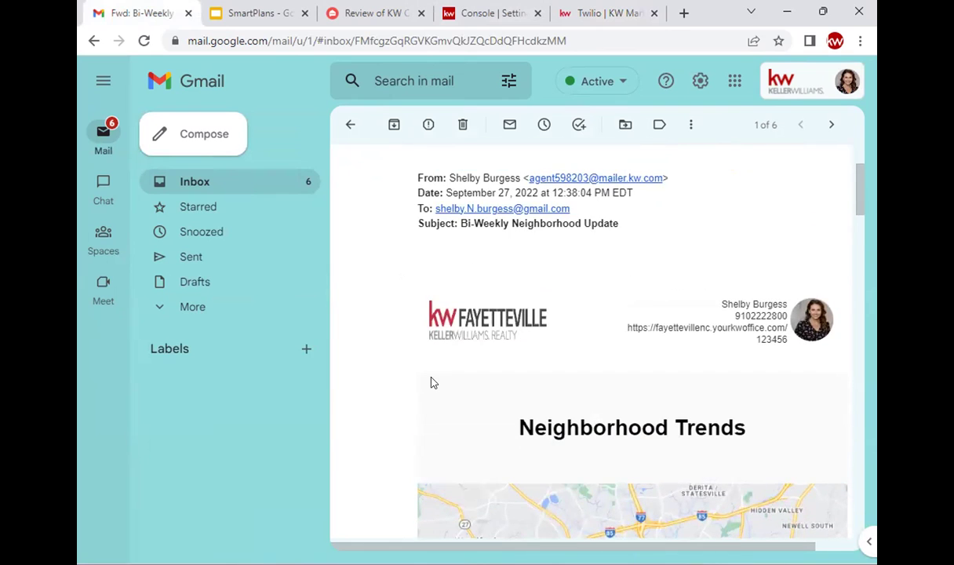
scroll(432, 382, "down", 3)
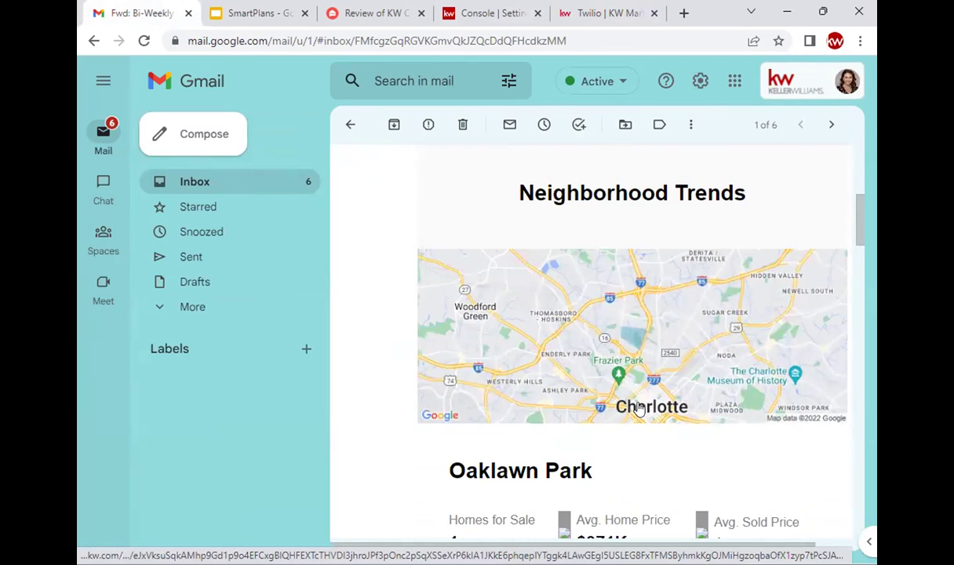
scroll(630, 396, "down", 2)
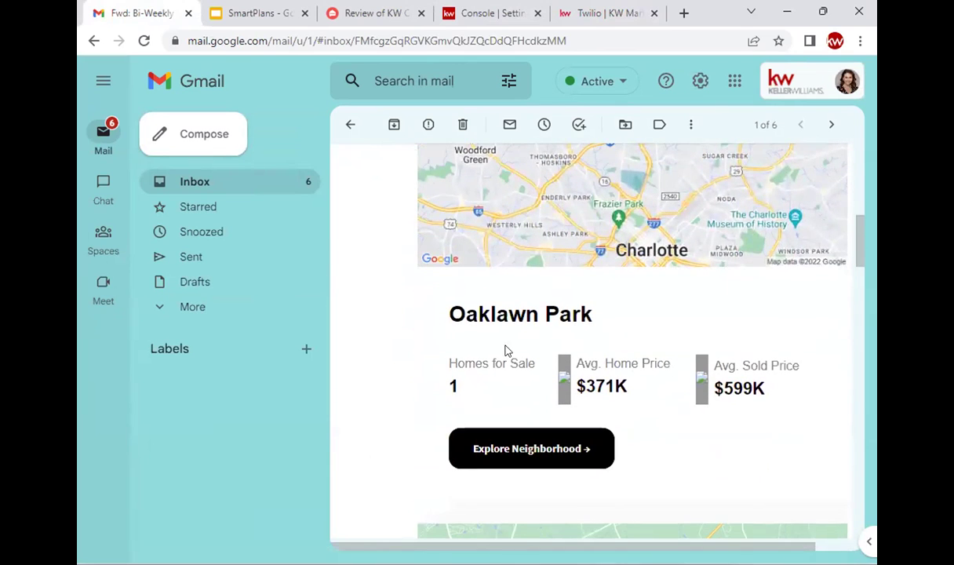
scroll(485, 245, "down", 1)
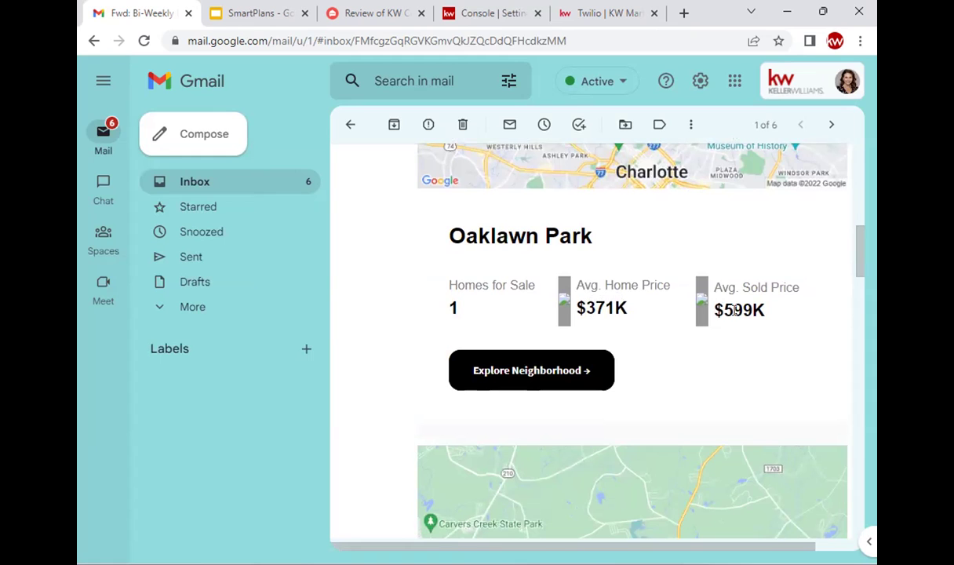
scroll(392, 368, "down", 4)
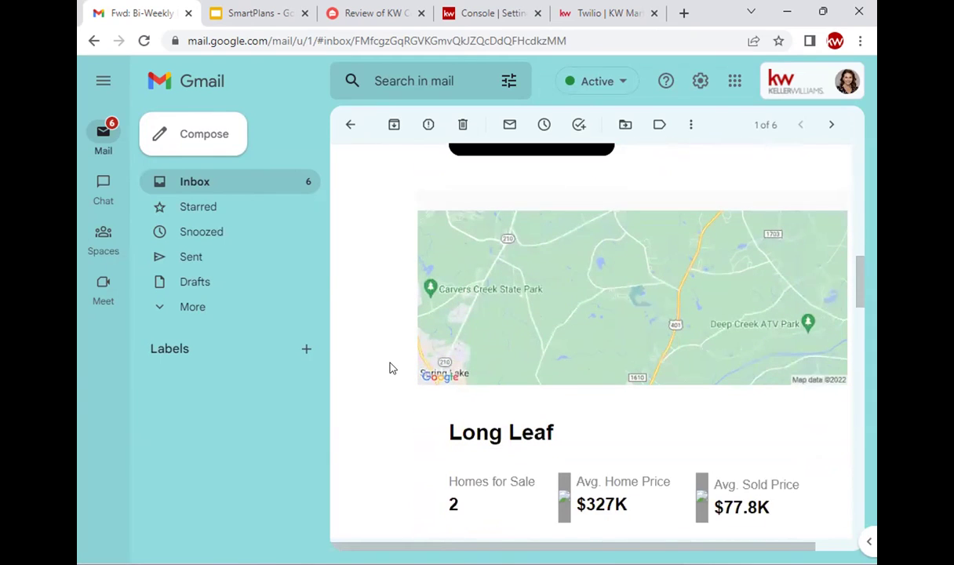
scroll(504, 352, "down", 1)
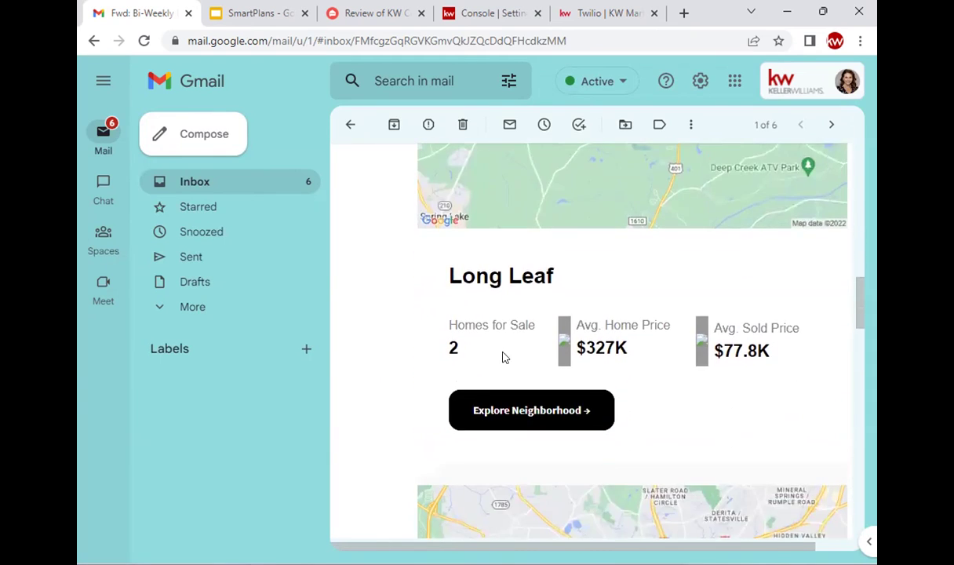
scroll(416, 368, "down", 5)
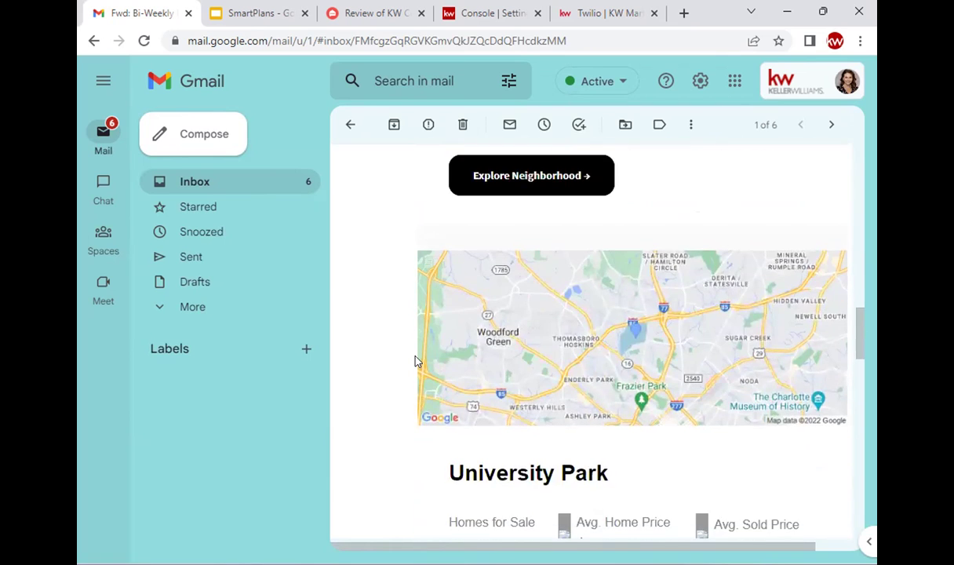
scroll(500, 345, "down", 1)
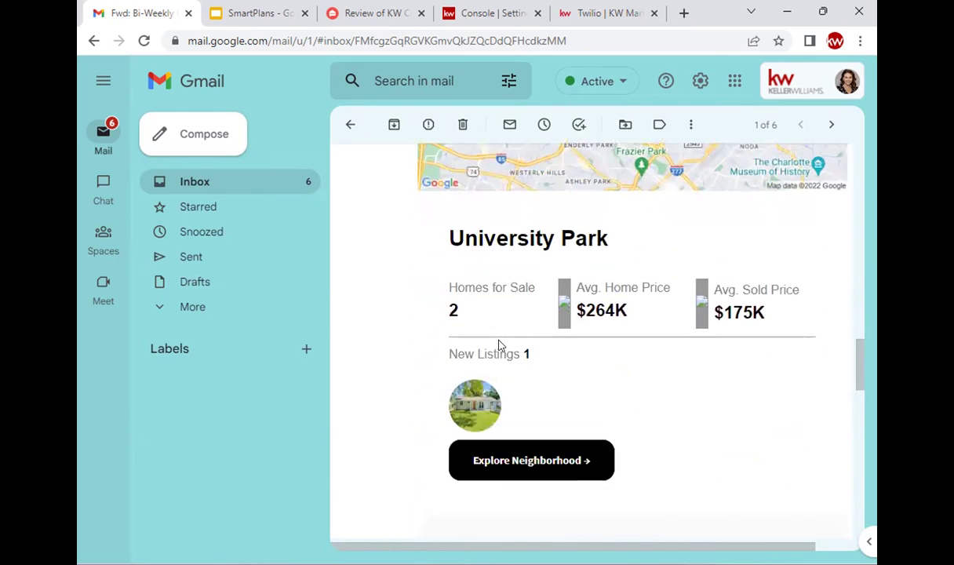
scroll(508, 361, "down", 2)
scroll(510, 362, "down", 3)
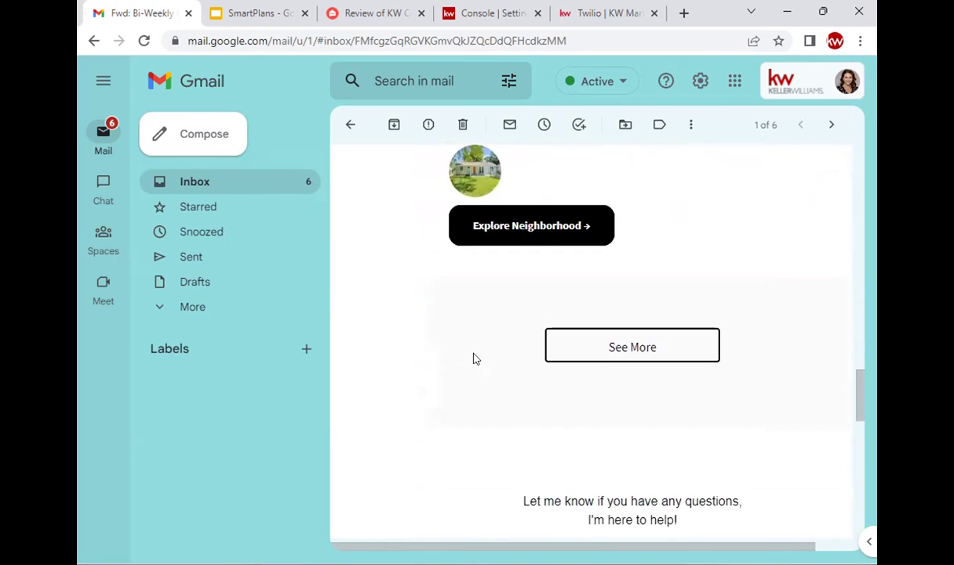
scroll(485, 359, "down", 2)
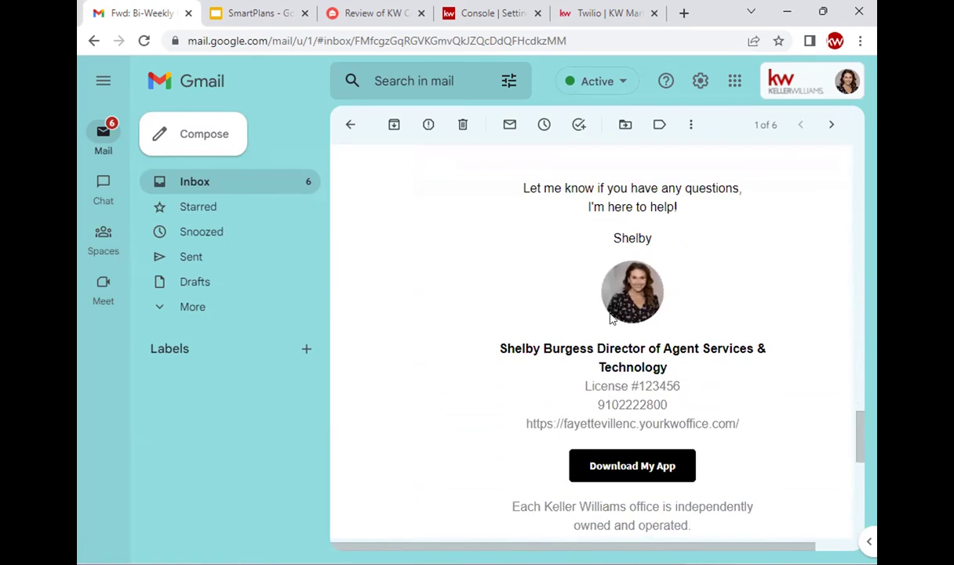
scroll(627, 345, "down", 1)
scroll(565, 368, "down", 2)
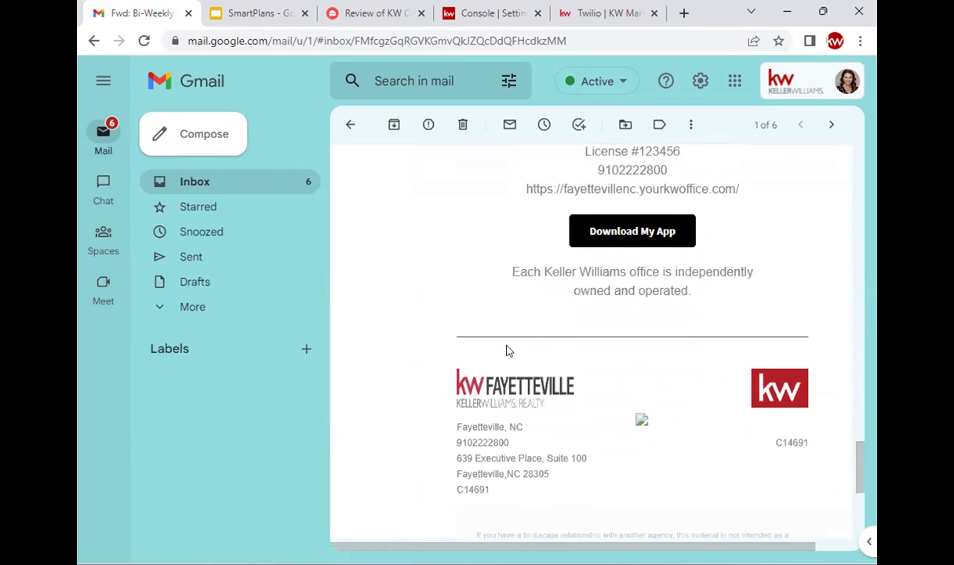
scroll(508, 350, "down", 4)
scroll(568, 432, "up", 10)
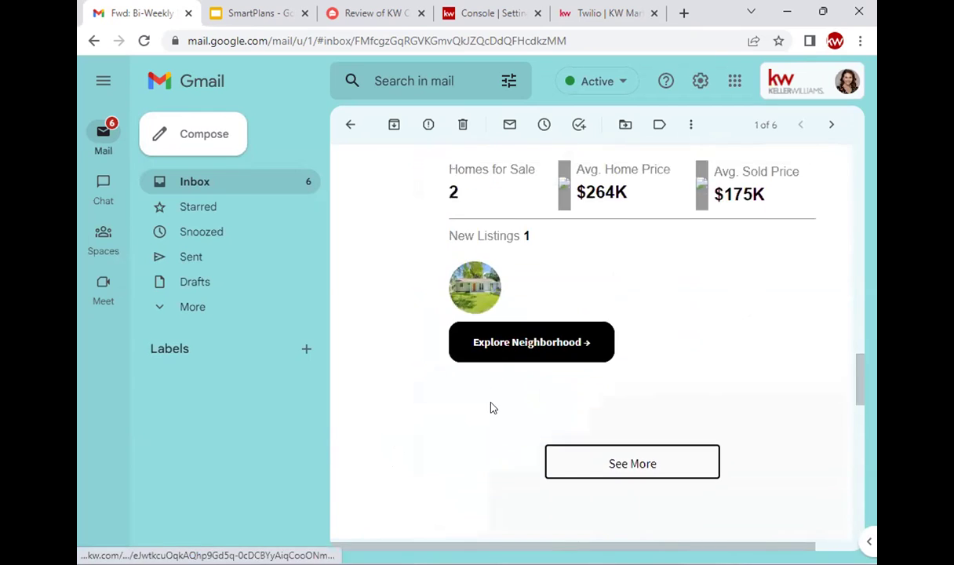
scroll(490, 407, "up", 10)
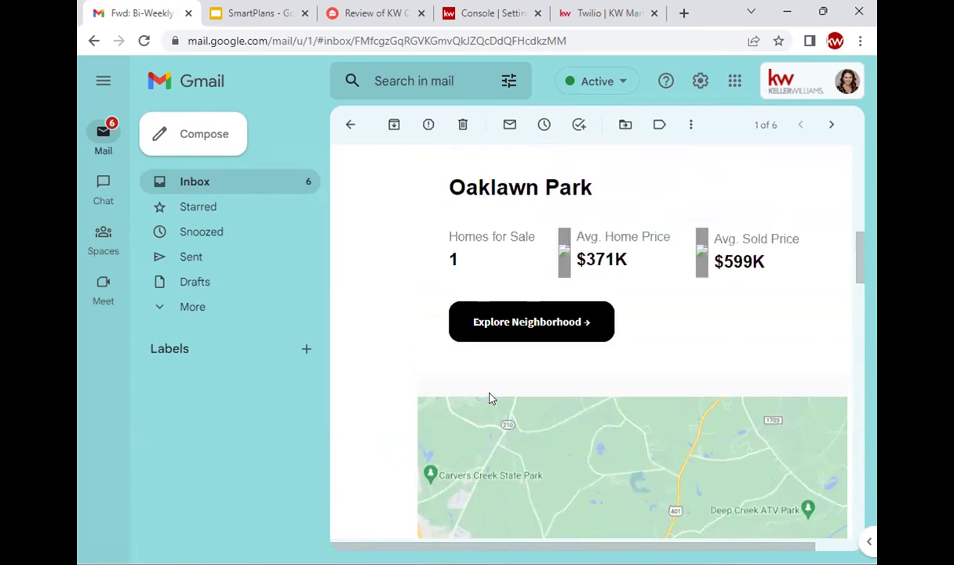
scroll(489, 399, "up", 2)
scroll(453, 396, "down", 1)
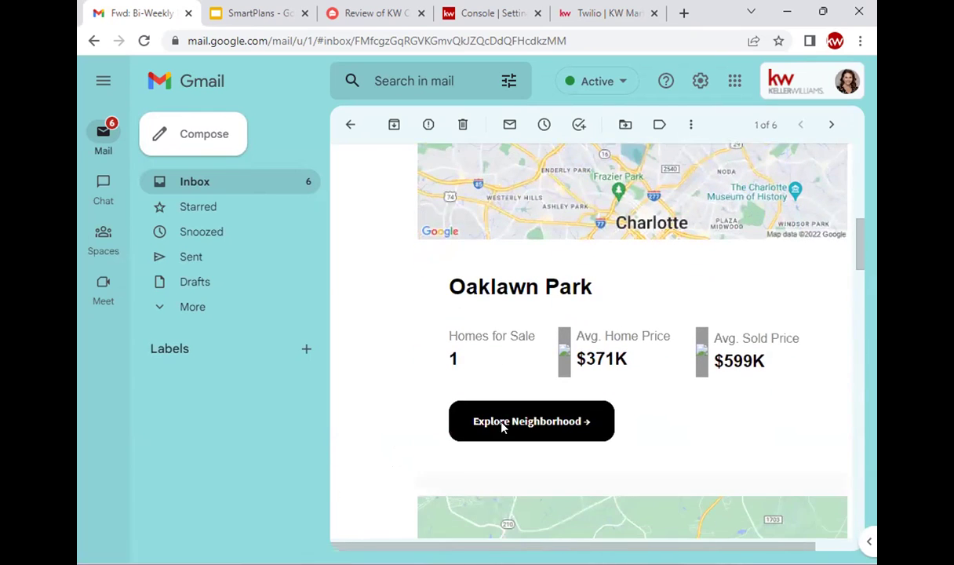
- Open the Oaklawn Park neighborhood snapshot, preview Long Leaf, and return to Oaklawn Park
left_click(503, 426)
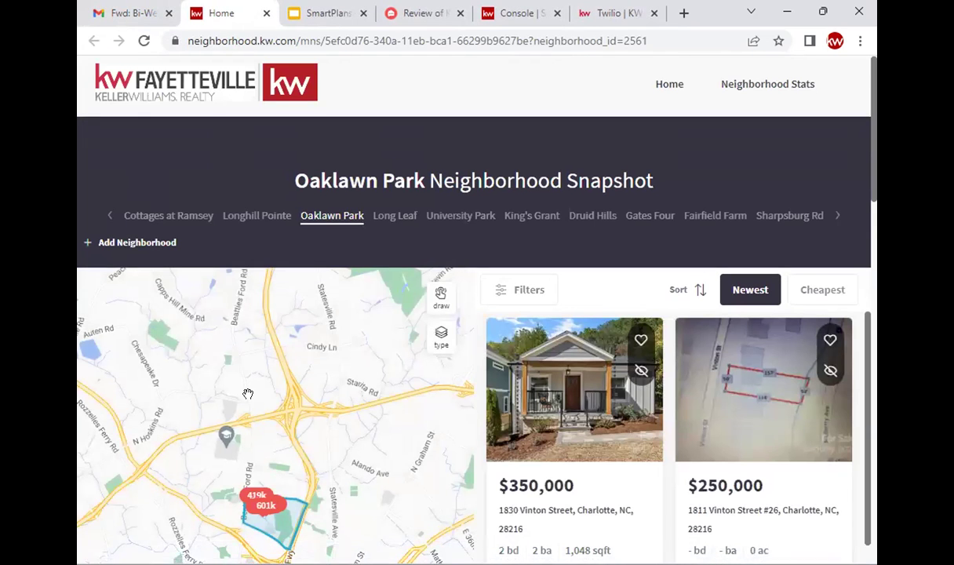
scroll(248, 394, "down", 2)
scroll(248, 393, "up", 2)
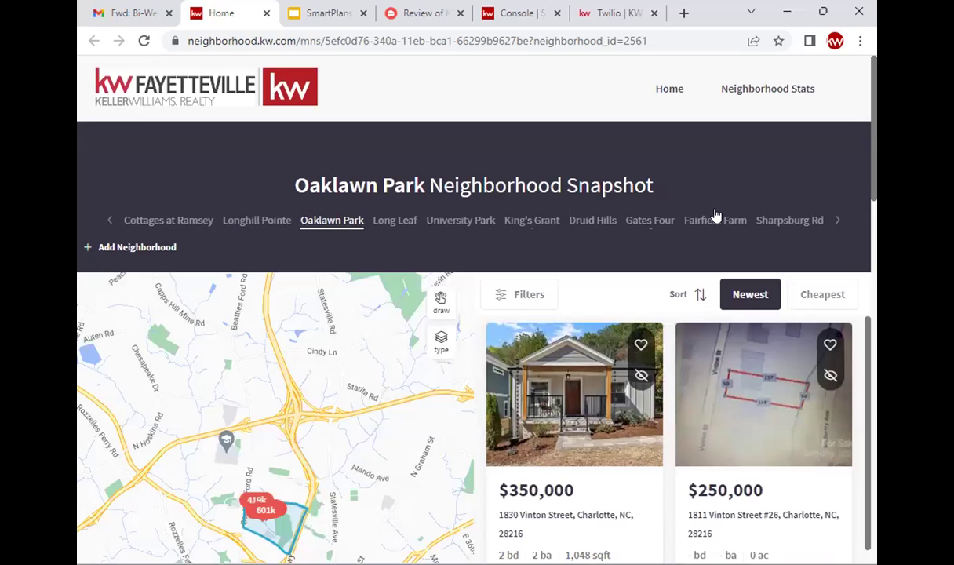
left_click(835, 223)
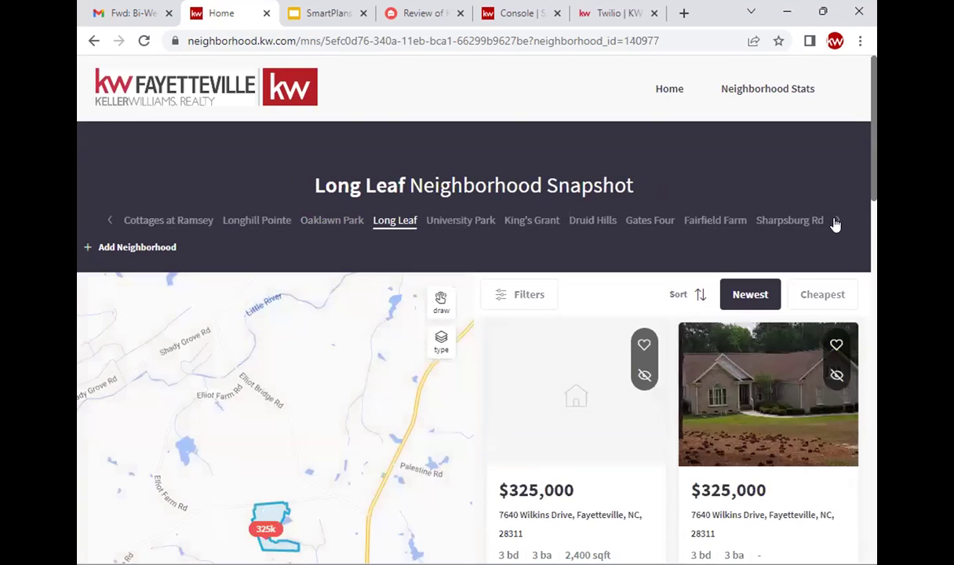
left_click(353, 220)
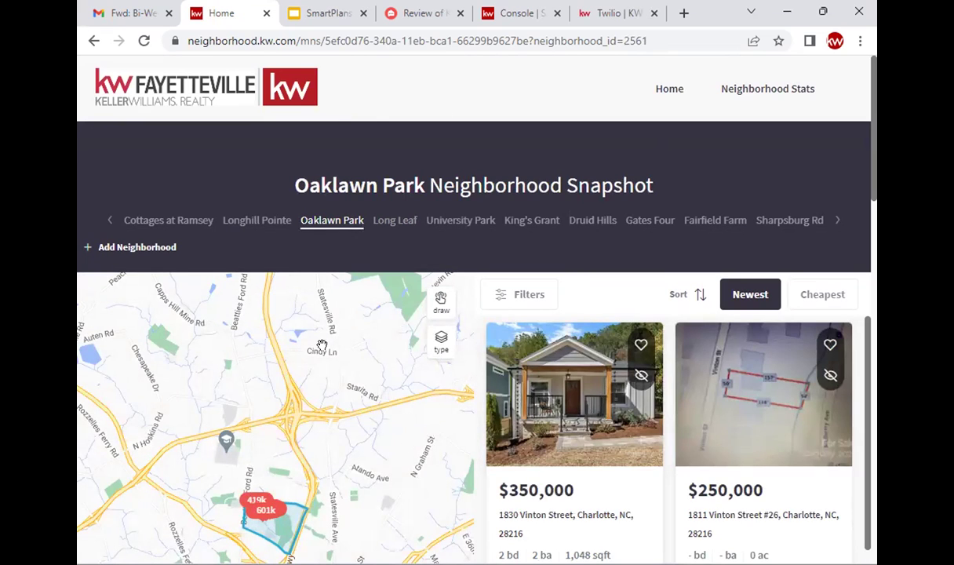
- Open Add Neighborhood and dismiss it, then browse the $205,000–$601,036 listings
left_click(135, 248)
scroll(520, 363, "down", 2)
scroll(518, 363, "up", 2)
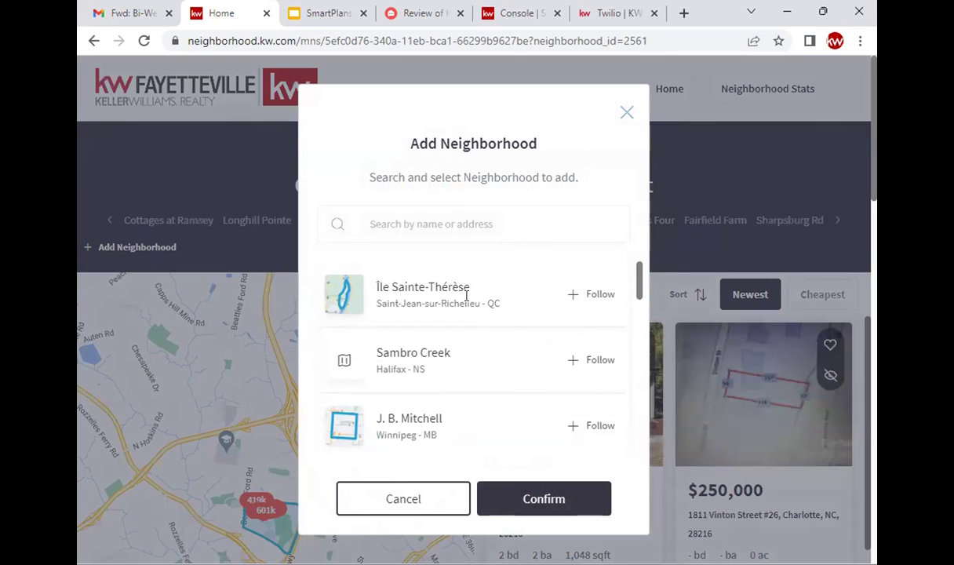
left_click(625, 112)
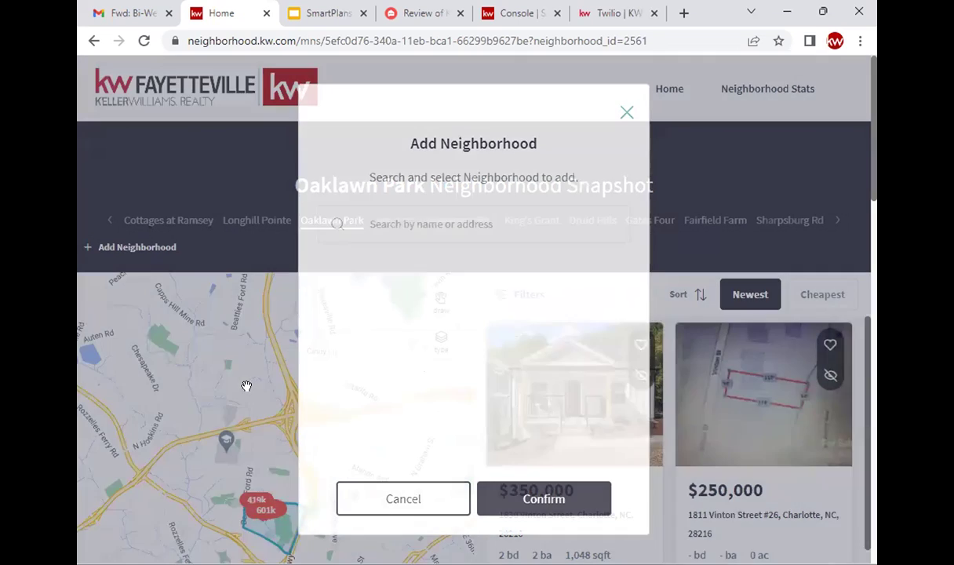
scroll(306, 369, "down", 1)
scroll(329, 400, "up", 1)
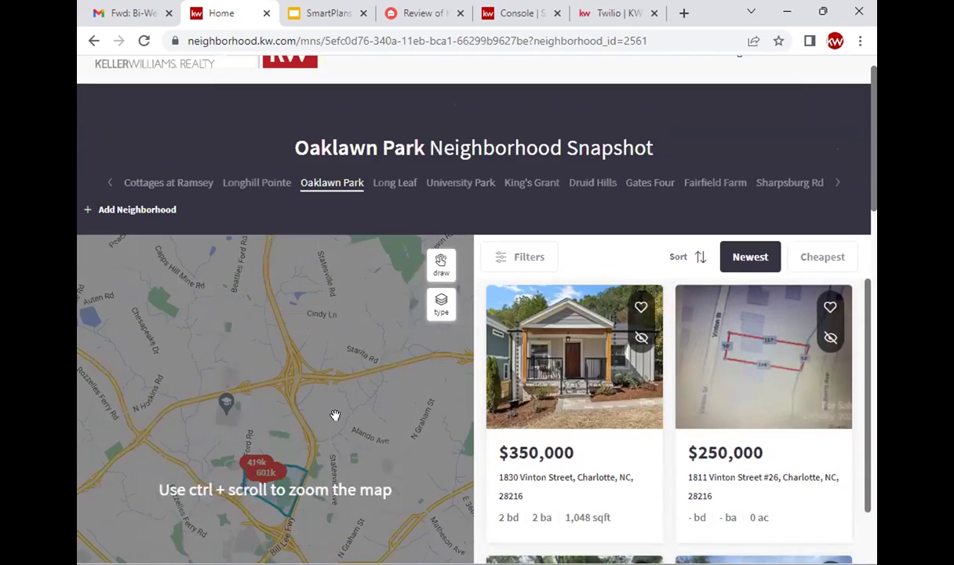
scroll(707, 340, "down", 3)
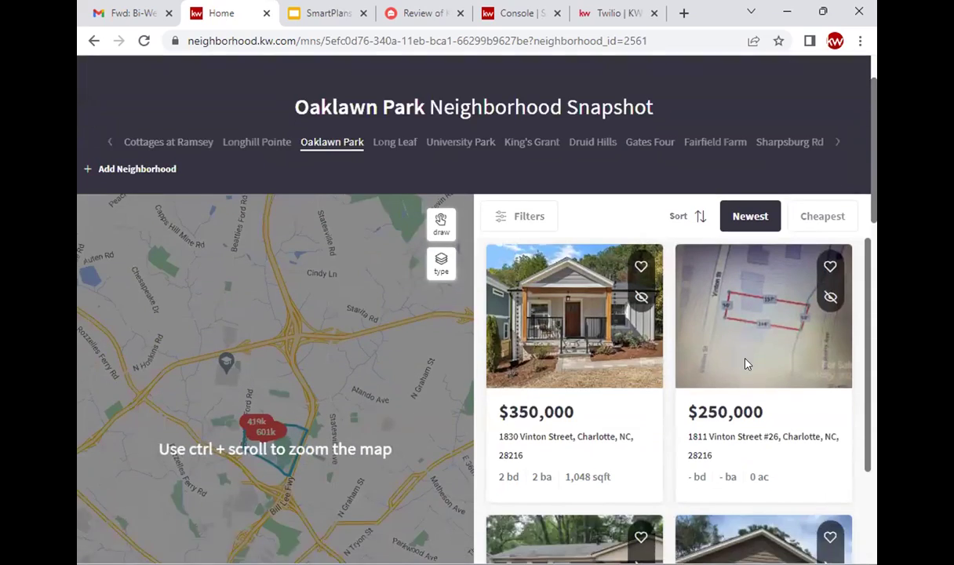
scroll(747, 396, "down", 4)
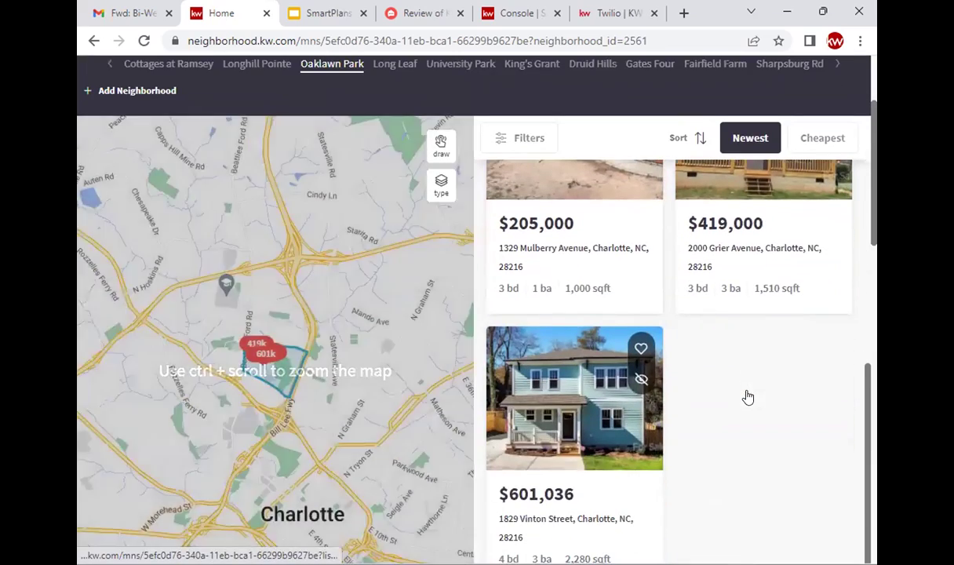
scroll(773, 420, "up", 5)
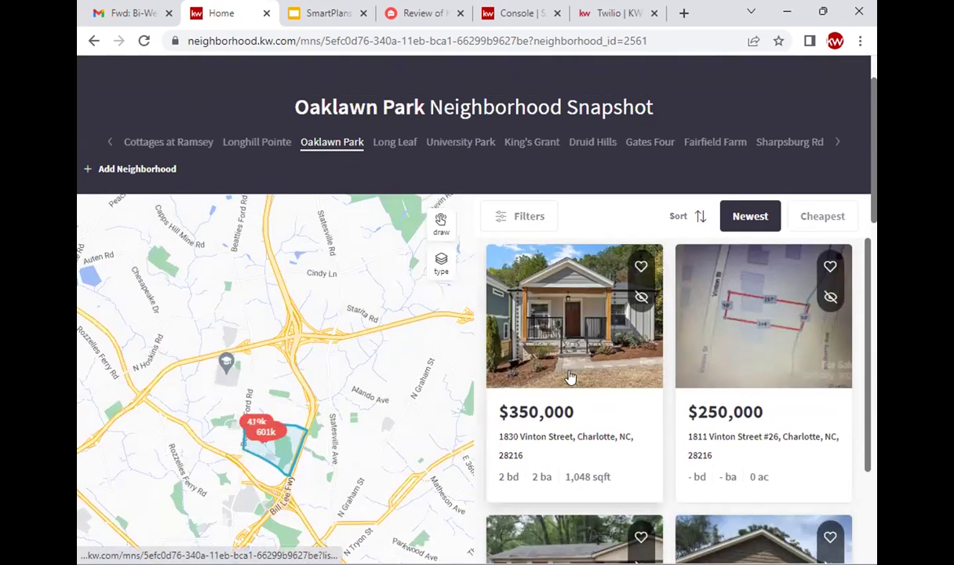
left_click(543, 325)
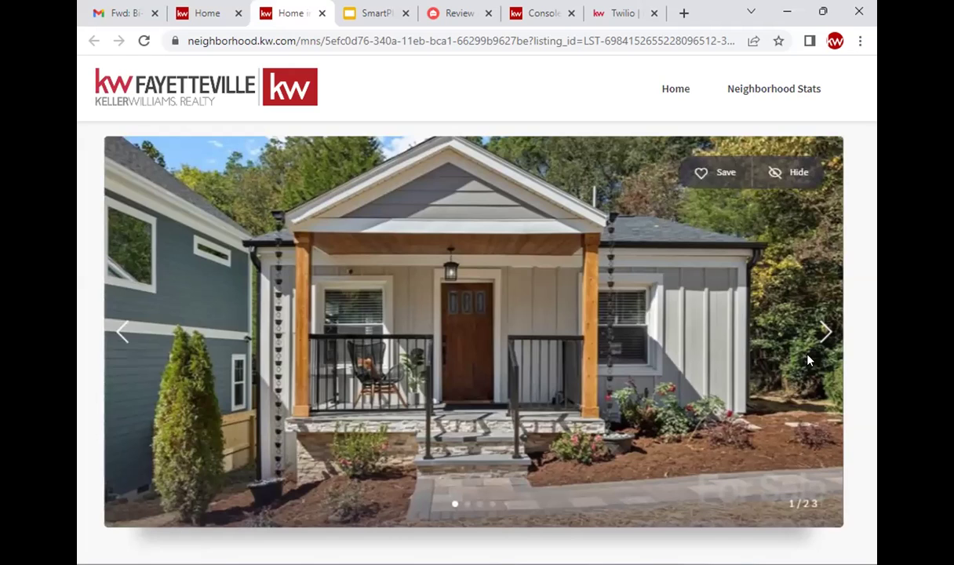
left_click(822, 334)
left_click(823, 336)
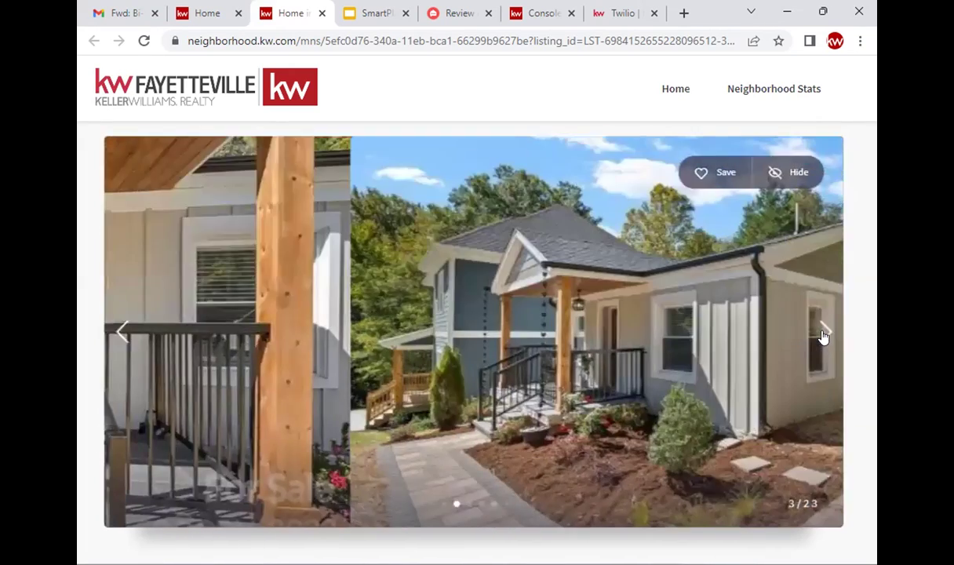
left_click(823, 335)
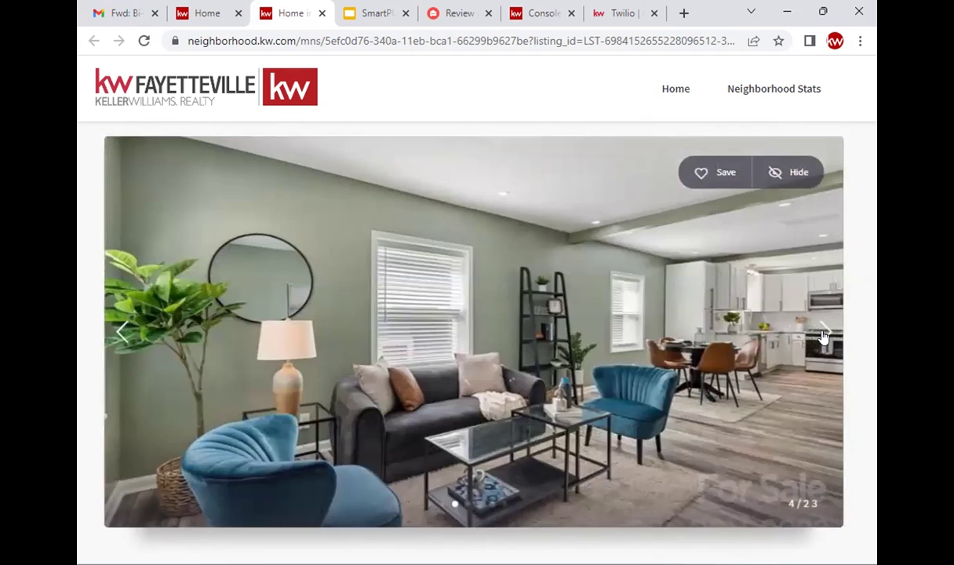
left_click(822, 335)
- Keep paging the gallery past the kitchen photo to photo 9 of 23
scroll(821, 383, "down", 1)
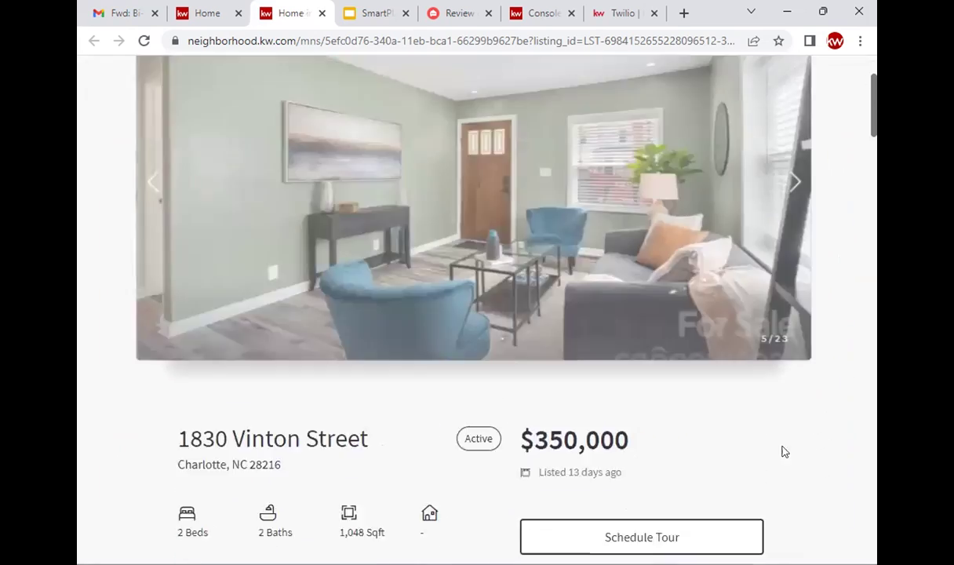
scroll(784, 449, "up", 2)
left_click(823, 331)
left_click(823, 331)
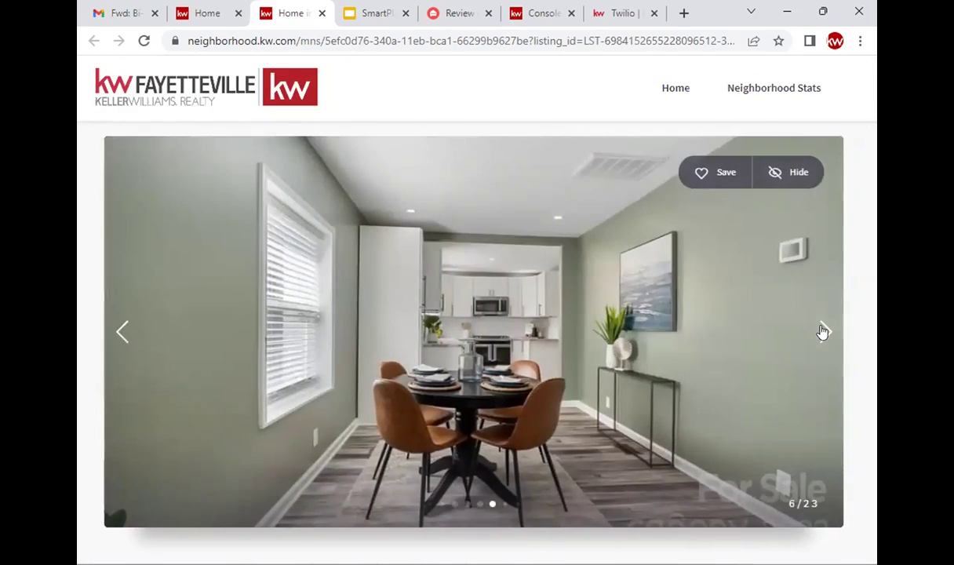
left_click(822, 331)
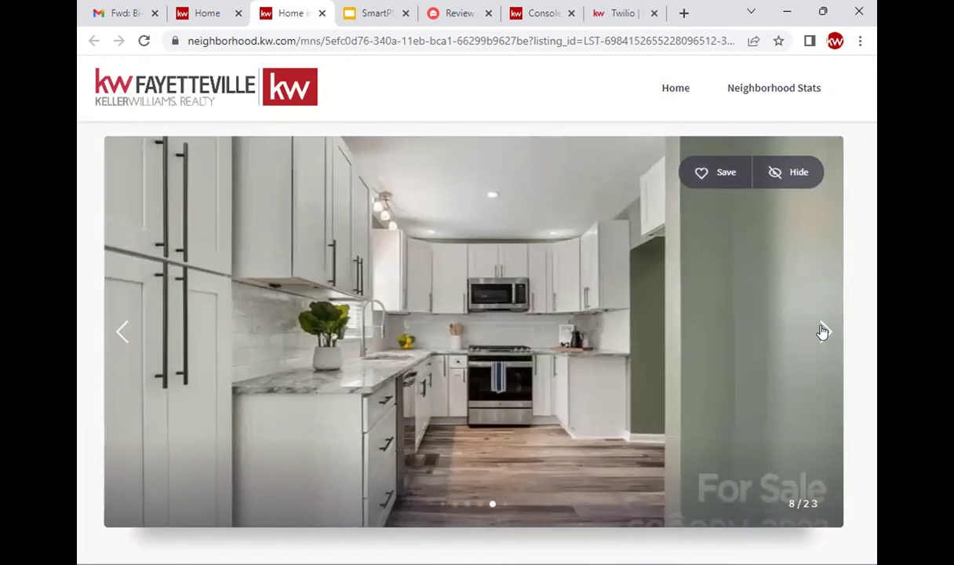
left_click(823, 331)
scroll(816, 353, "down", 4)
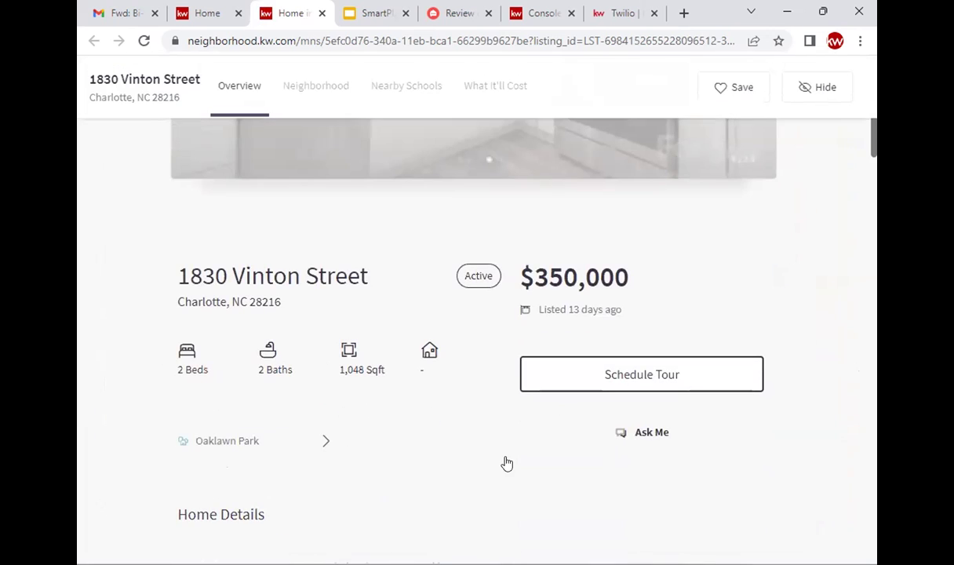
- Scroll the Vinton Street listing and expand the full Home Details description
scroll(278, 353, "down", 1)
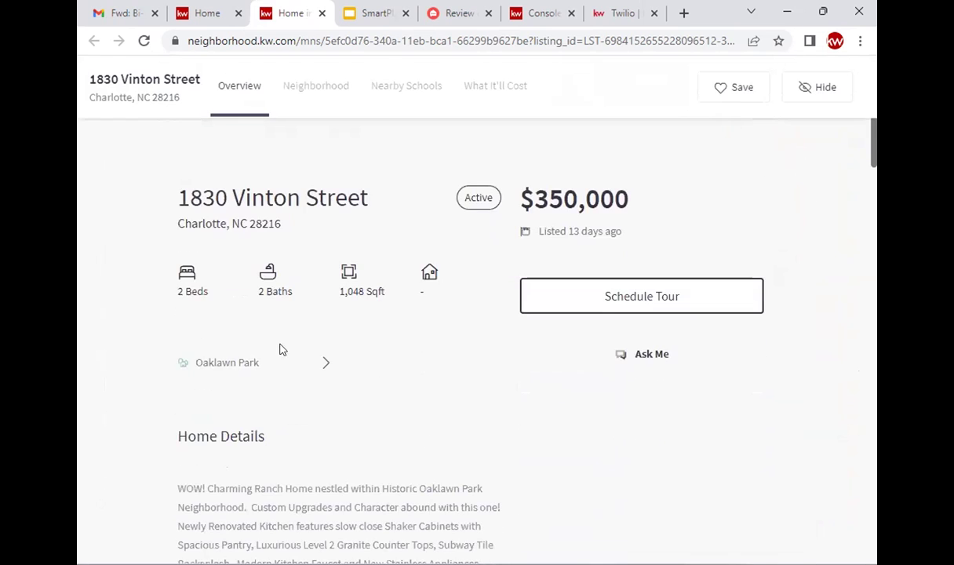
scroll(365, 287, "down", 1)
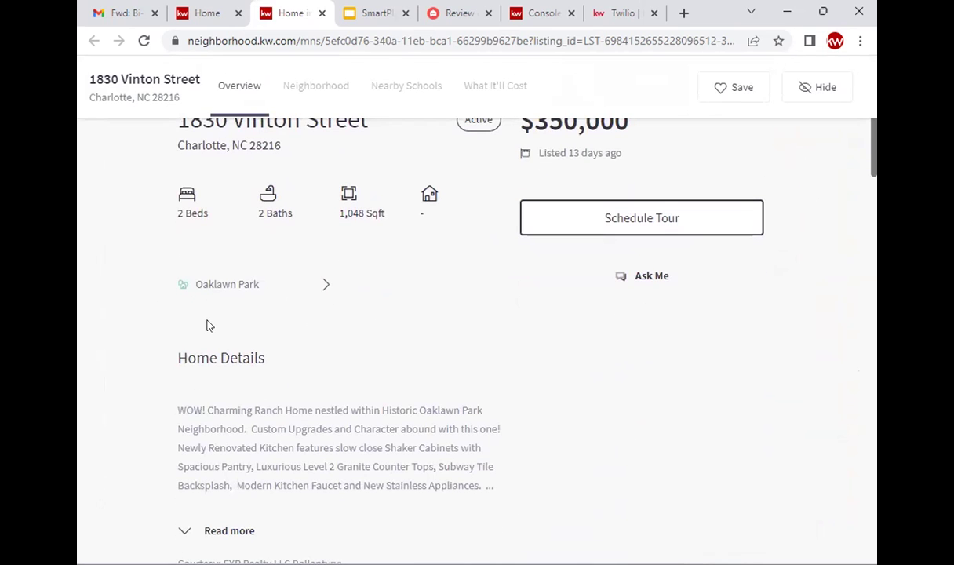
scroll(290, 336, "down", 2)
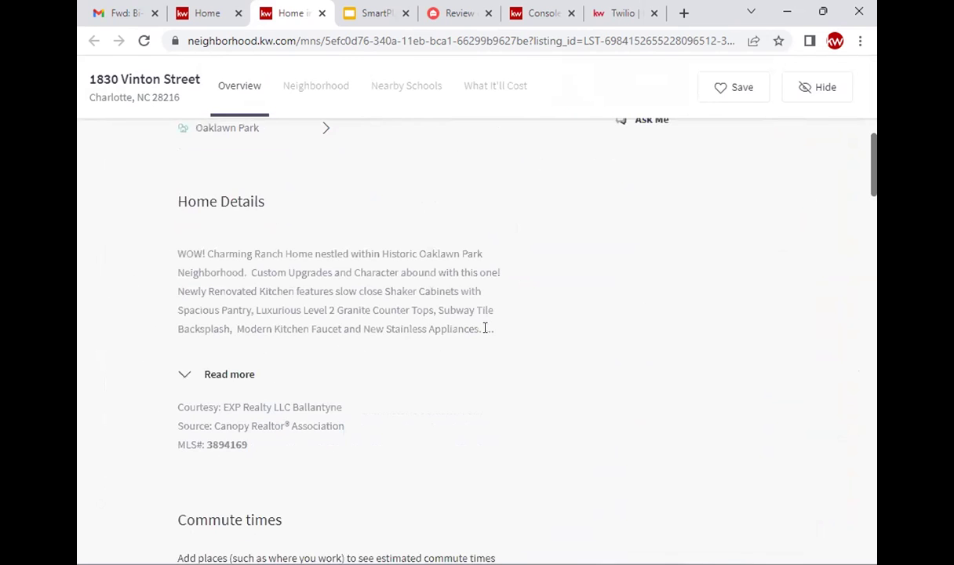
left_click(227, 375)
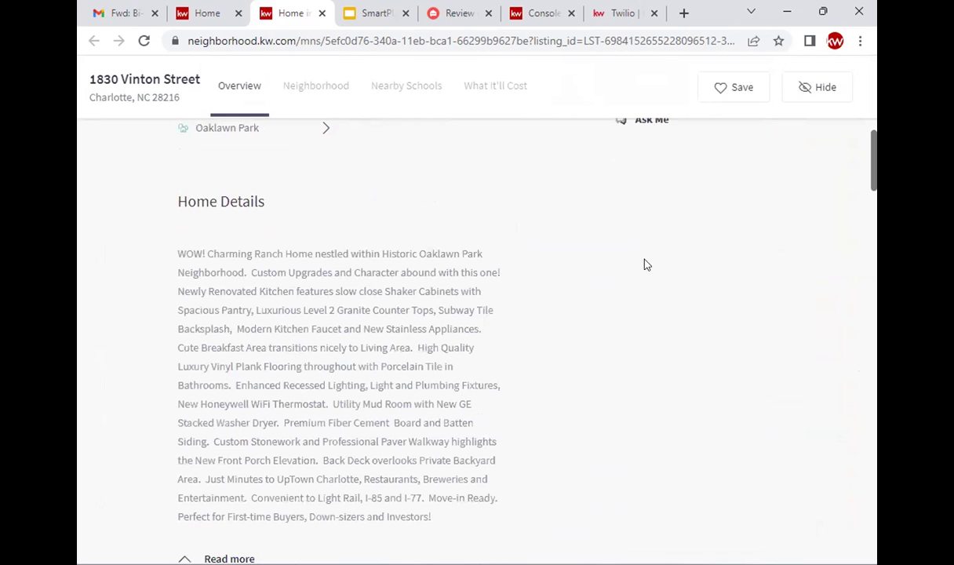
- Review the schools and $1,596/month payment estimate, then return to the Oaklawn Park snapshot
scroll(166, 369, "down", 2)
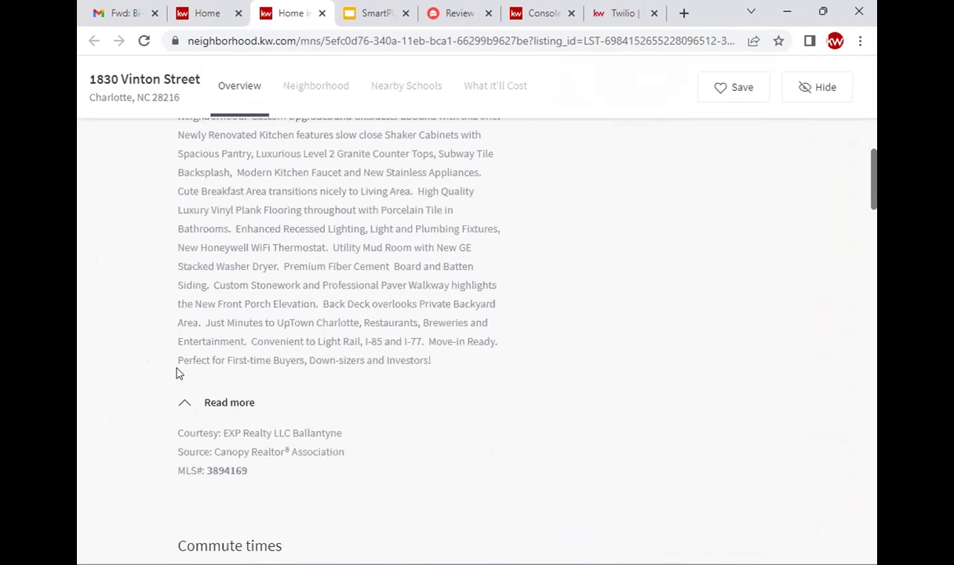
scroll(167, 368, "down", 1)
scroll(167, 368, "down", 3)
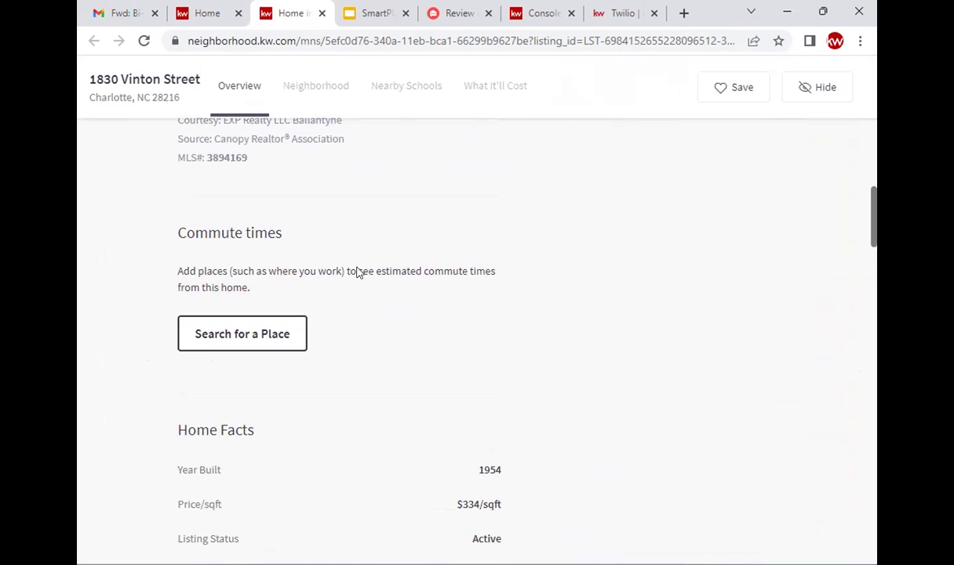
scroll(236, 352, "down", 3)
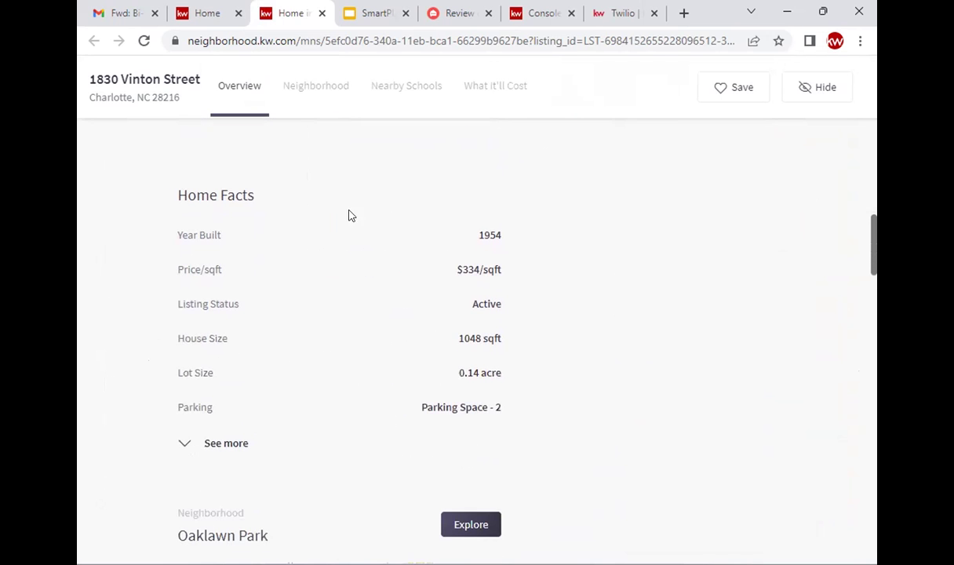
scroll(279, 186, "down", 4)
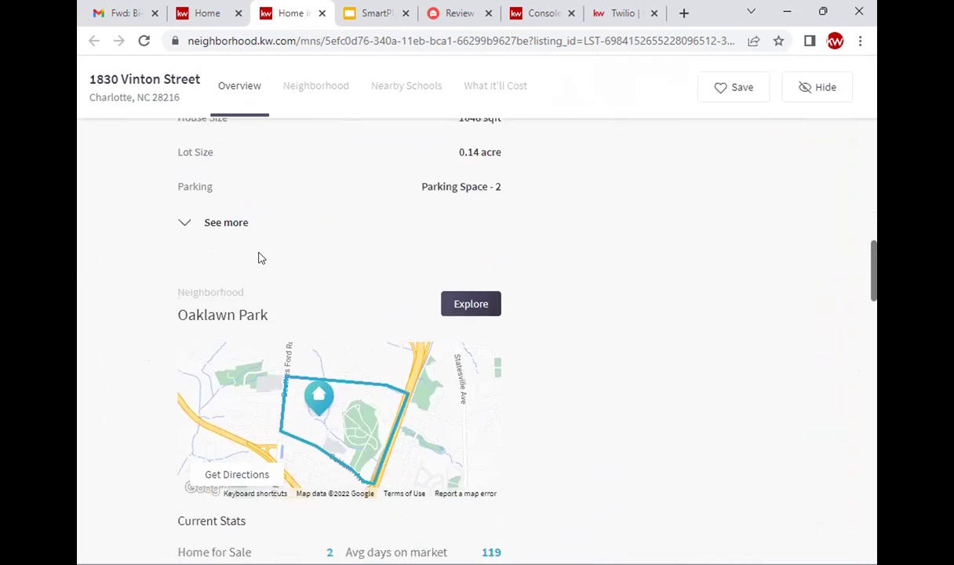
scroll(354, 246, "down", 1)
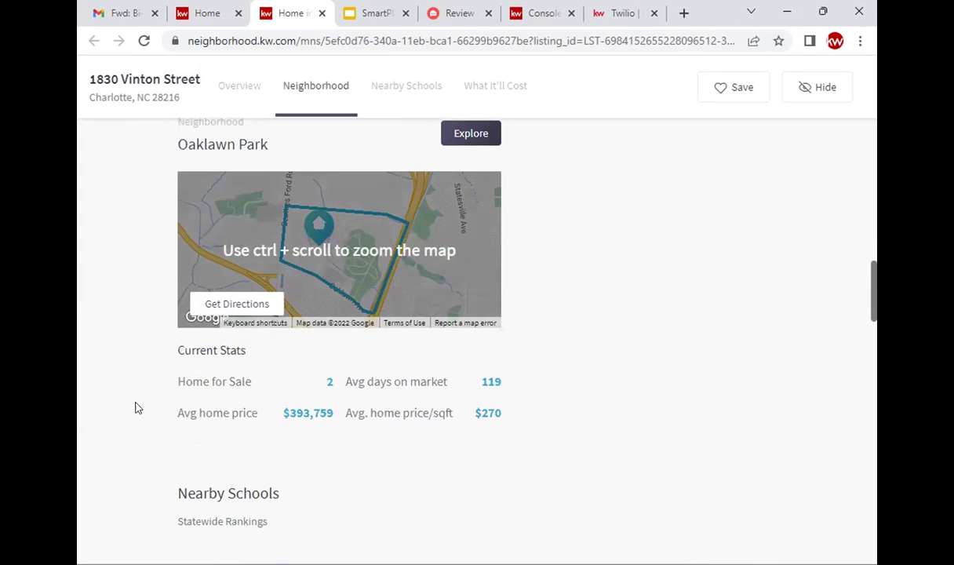
scroll(123, 368, "down", 4)
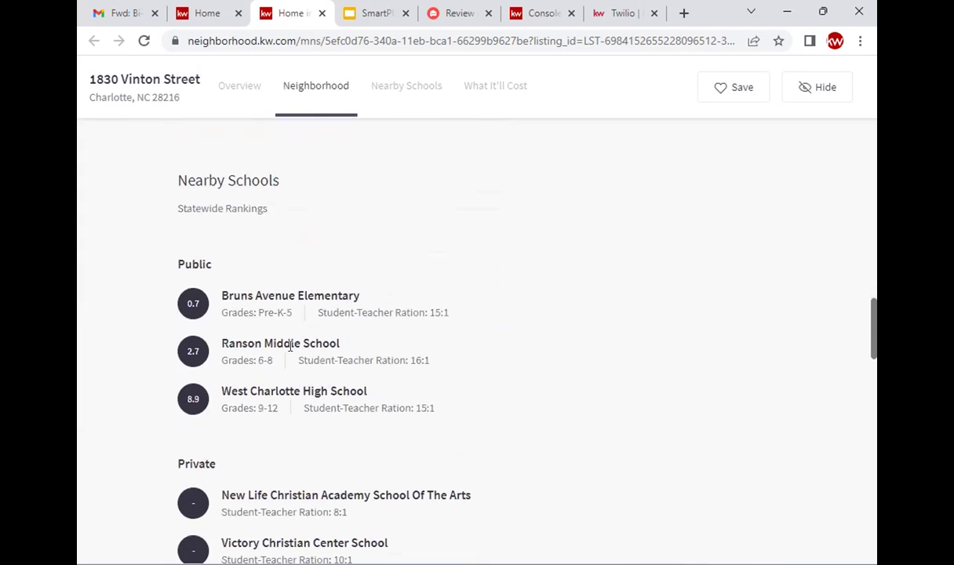
scroll(290, 345, "down", 7)
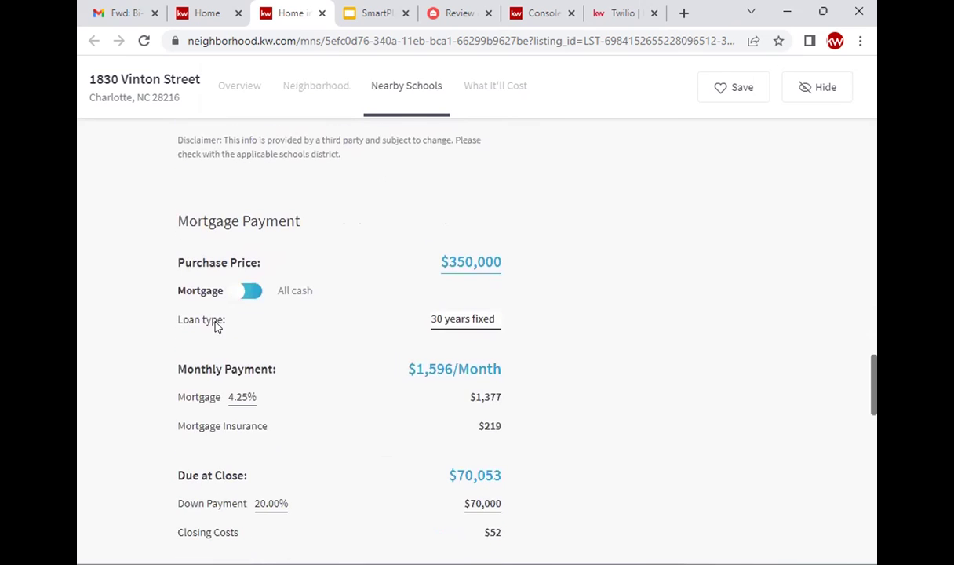
scroll(283, 367, "down", 8)
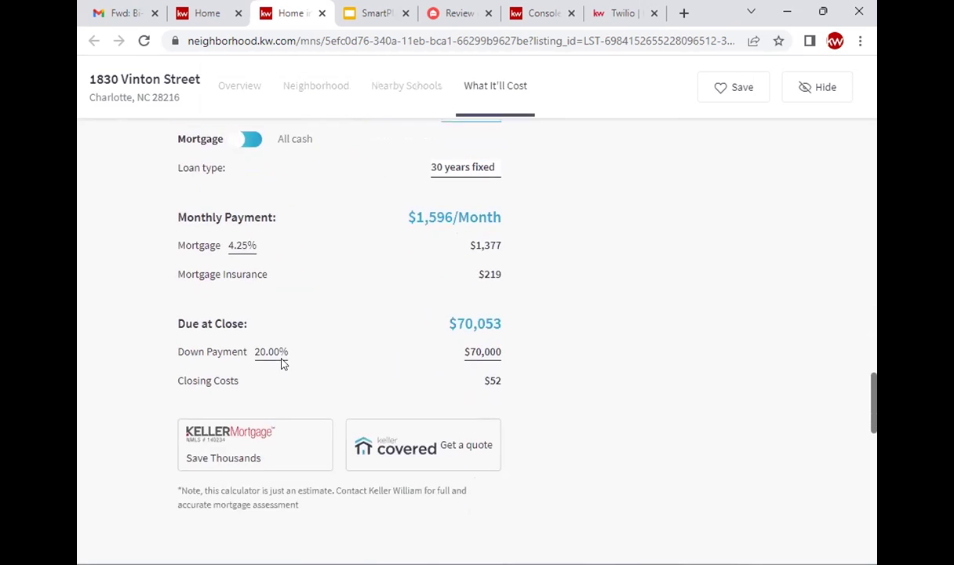
scroll(283, 364, "down", 2)
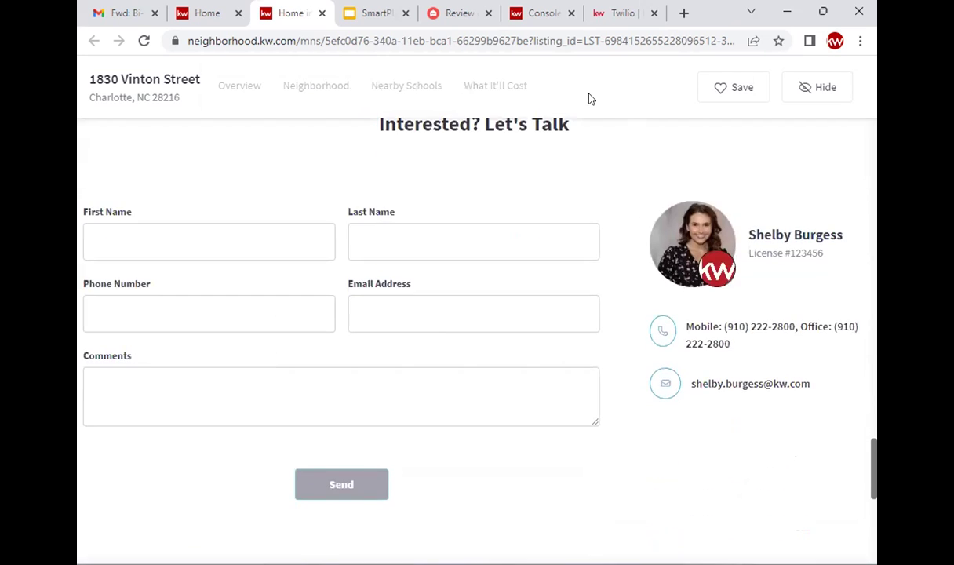
scroll(575, 459, "down", 3)
scroll(614, 435, "up", 3)
scroll(494, 316, "up", 2)
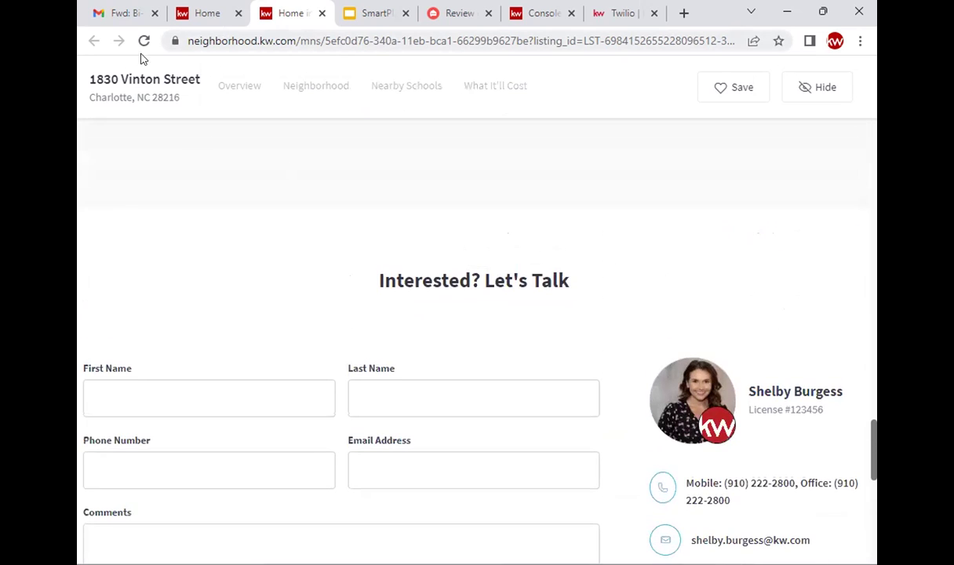
left_click(219, 11)
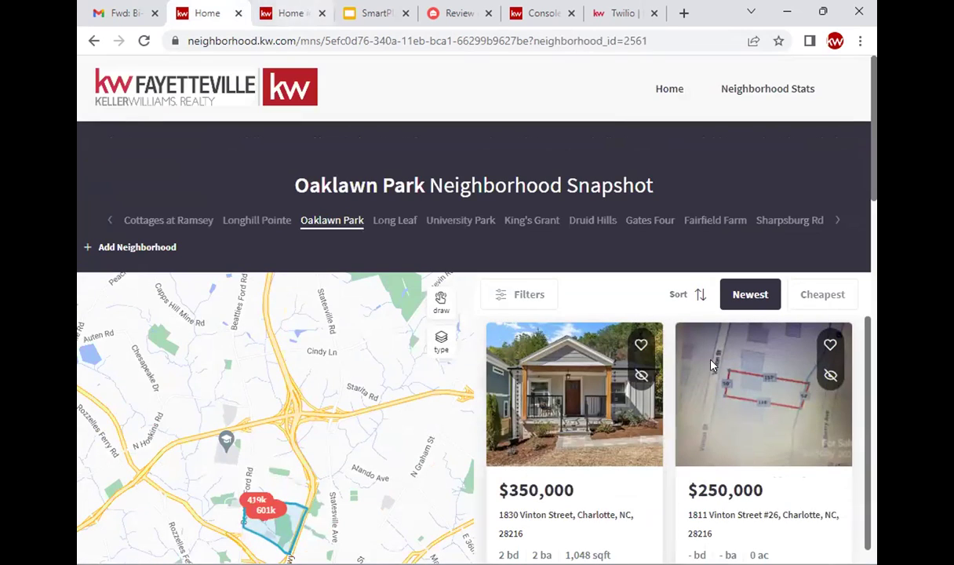
- Switch the snapshot to the Gates Four neighborhood and browse its listings
left_click(640, 219)
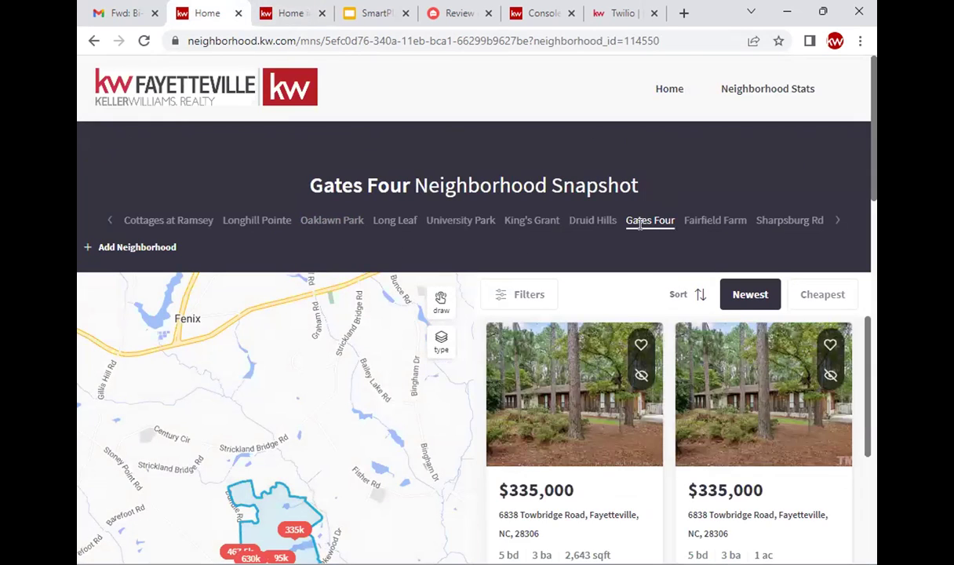
scroll(639, 222, "down", 1)
scroll(637, 227, "down", 4)
scroll(633, 352, "down", 1)
scroll(564, 361, "up", 1)
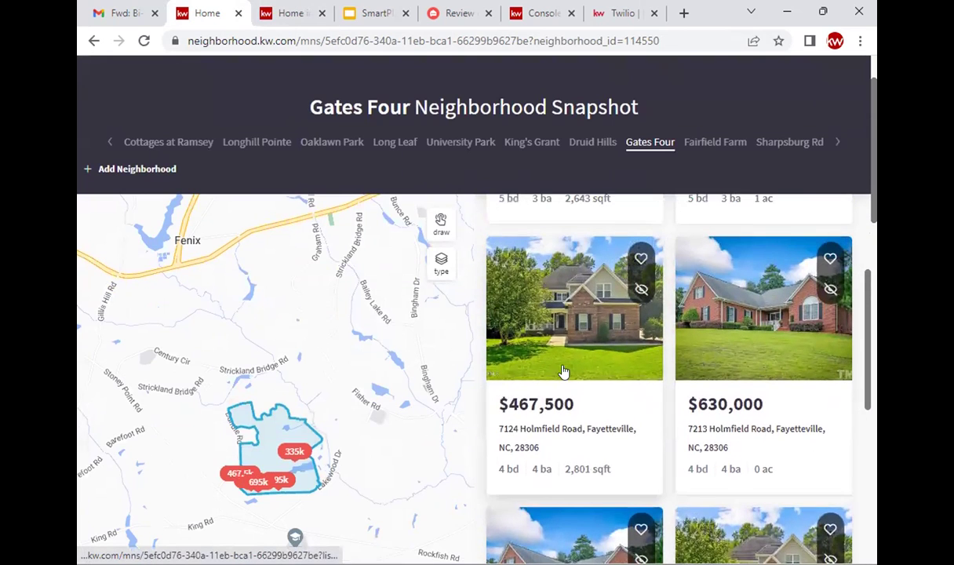
left_click(561, 321)
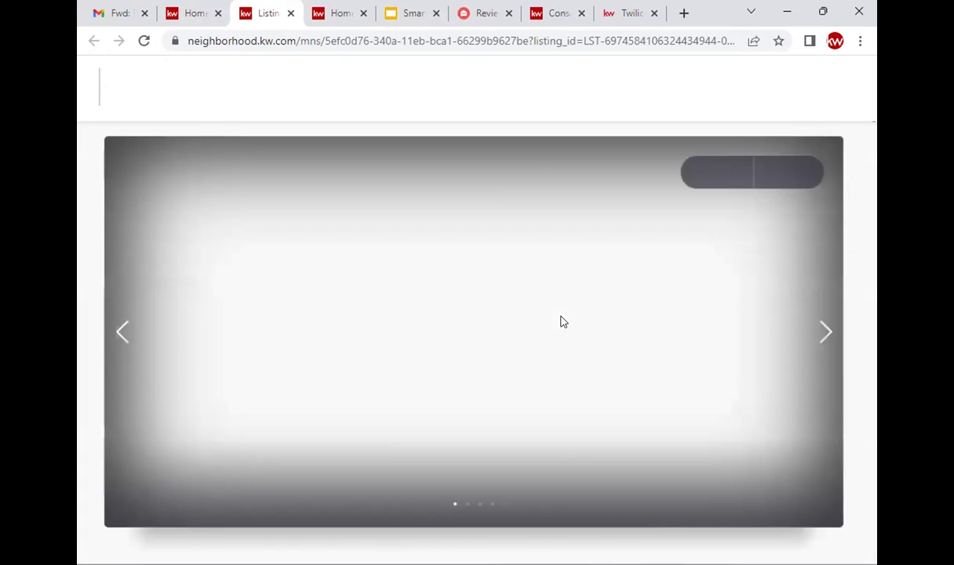
scroll(211, 330, "down", 3)
scroll(220, 346, "down", 6)
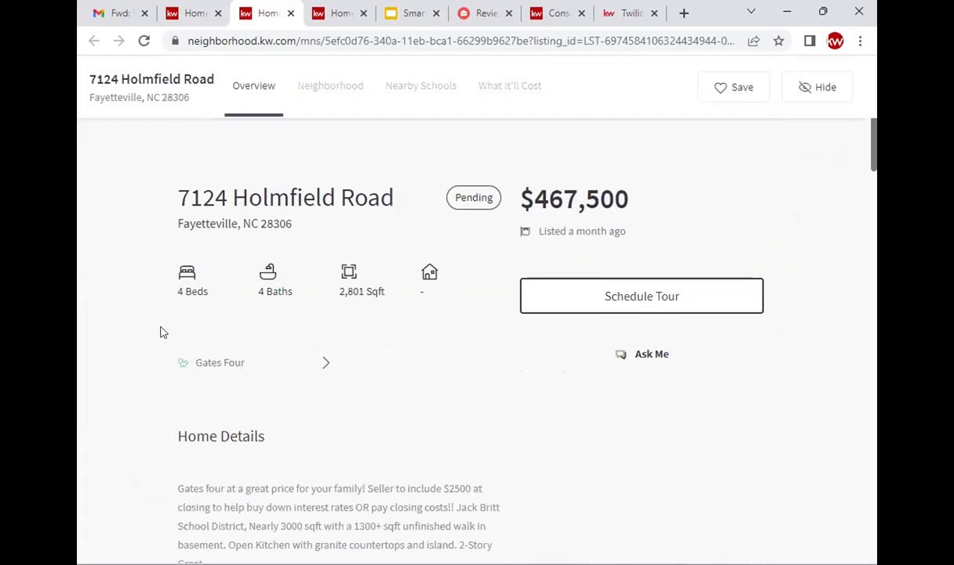
scroll(197, 308, "up", 8)
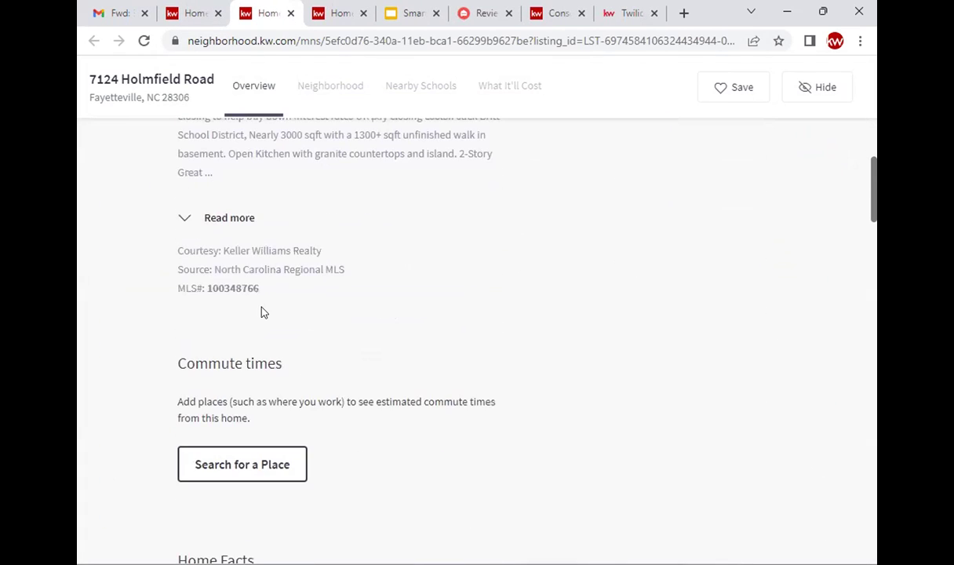
scroll(298, 189, "up", 2)
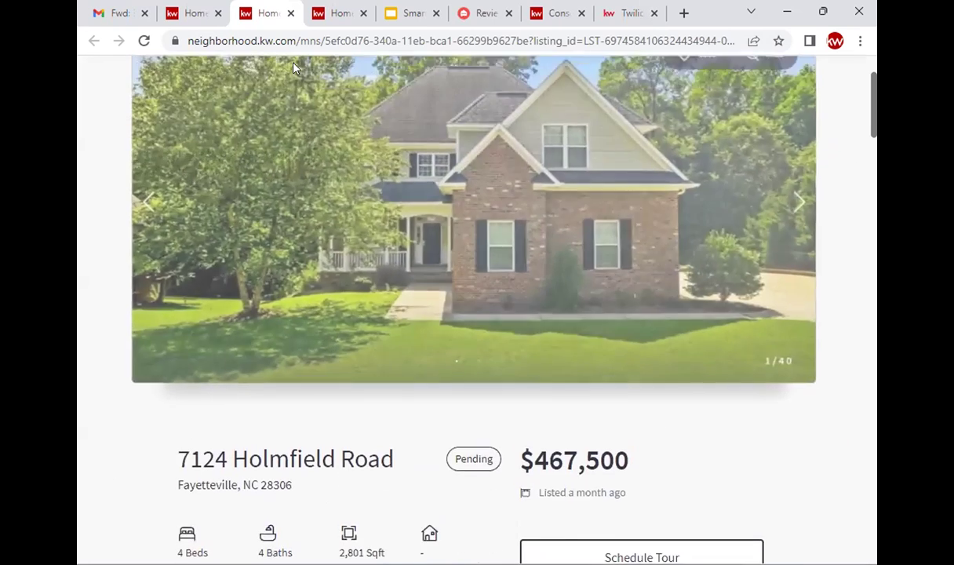
left_click(343, 9)
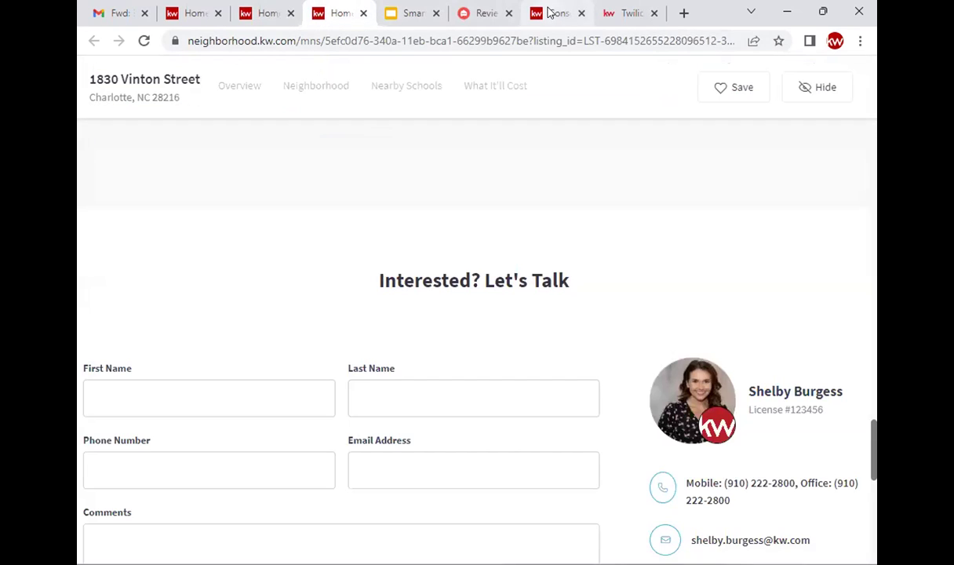
left_click(216, 14)
- Close the remaining extra snapshot tabs and open the Contacts list in KW Command
left_click(217, 14)
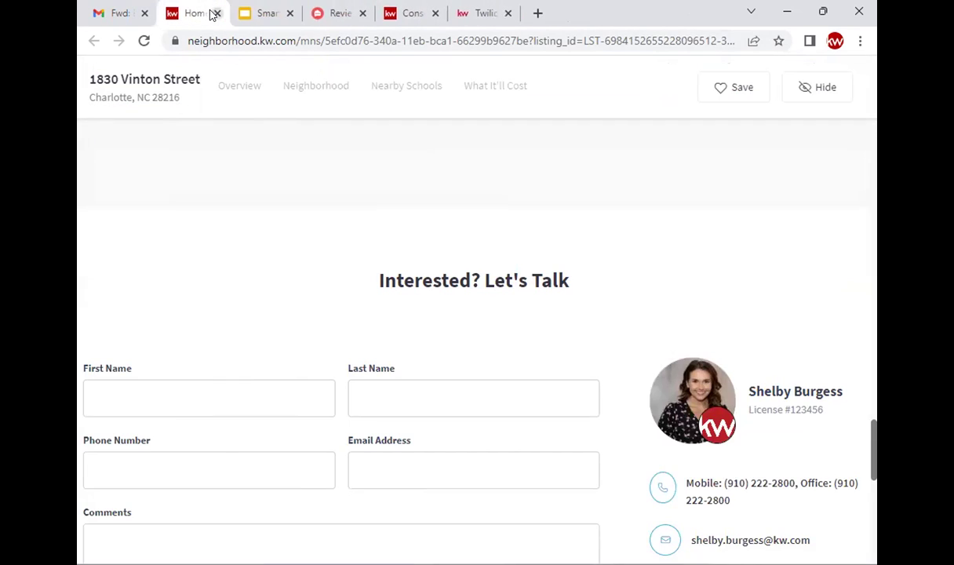
left_click(217, 13)
left_click(329, 13)
scroll(172, 118, "up", 2)
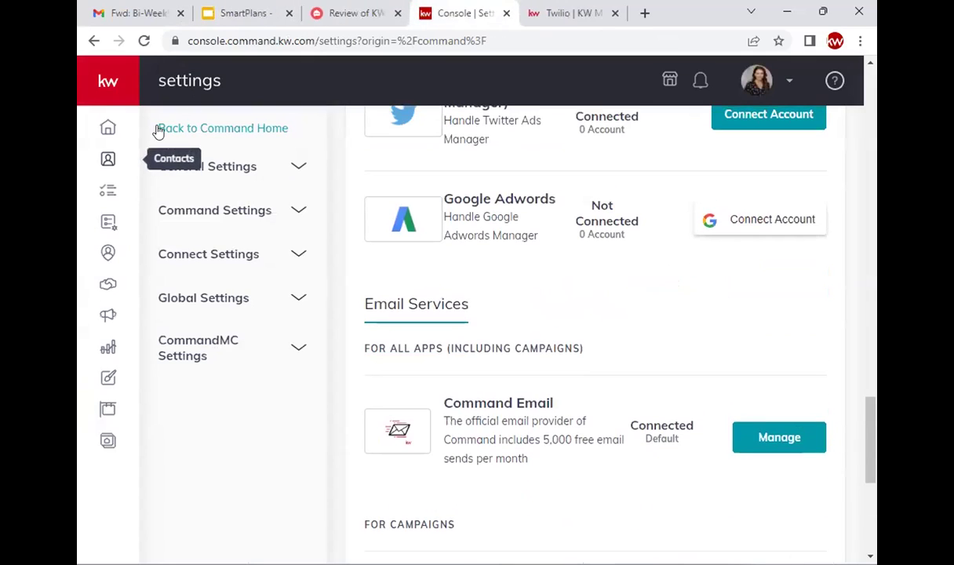
left_click(109, 160)
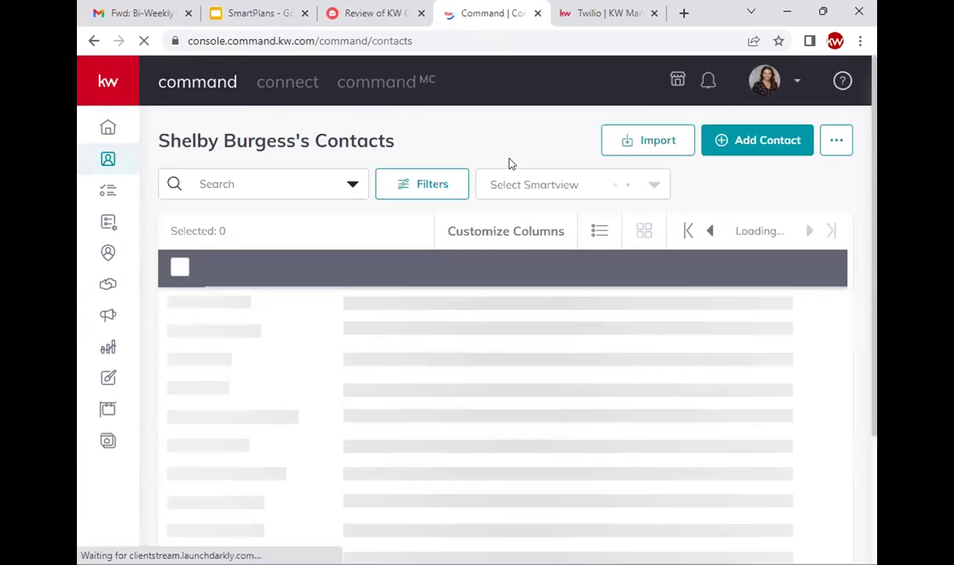
- Search contacts by the contact's first name, narrowing 741 to 3 matches, and open the match
left_click(237, 180)
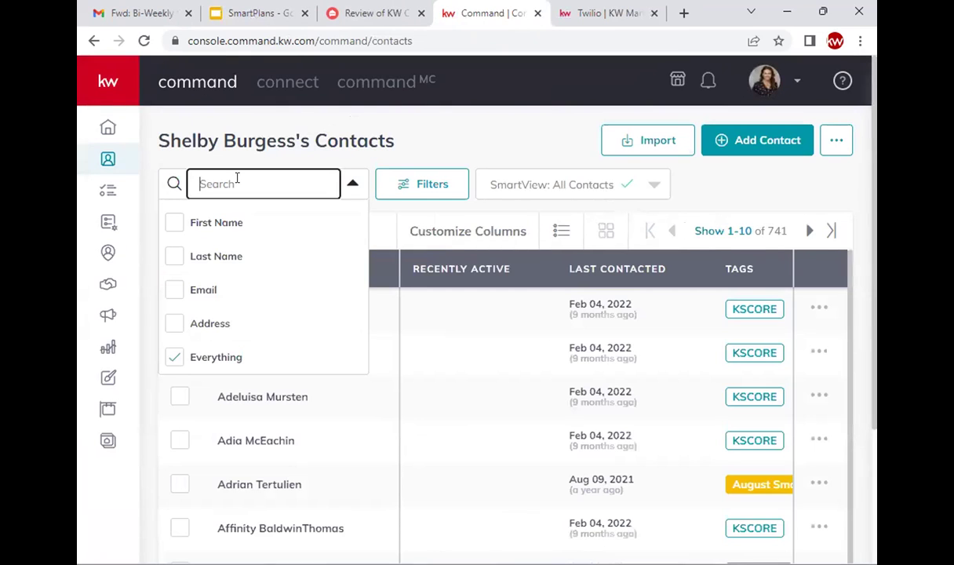
type("sheb")
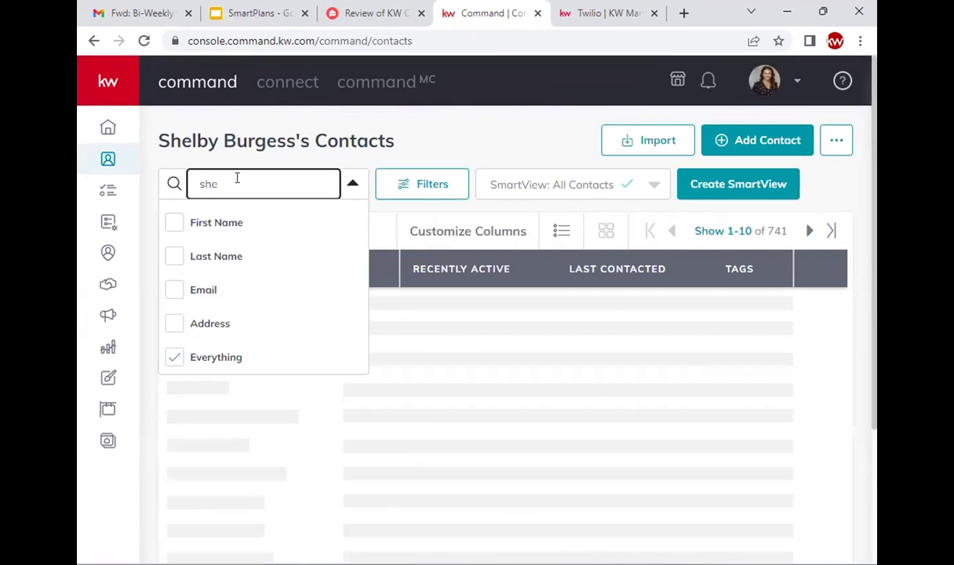
type("lby")
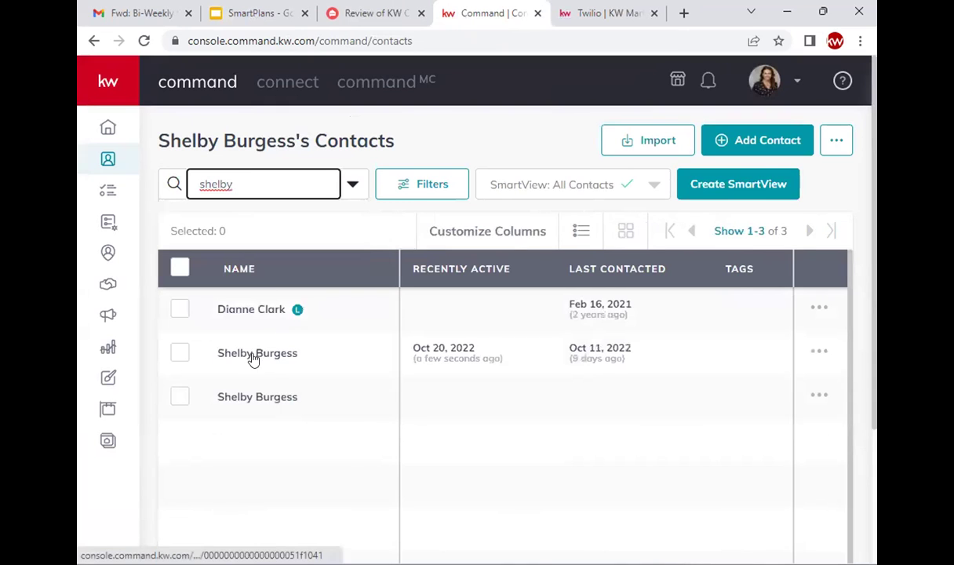
left_click(253, 359)
- Scroll the contact's timeline of neighborhood views, listing views and Bi-Weekly Neighborhood Update emails down to Neighborhoods
scroll(479, 362, "down", 2)
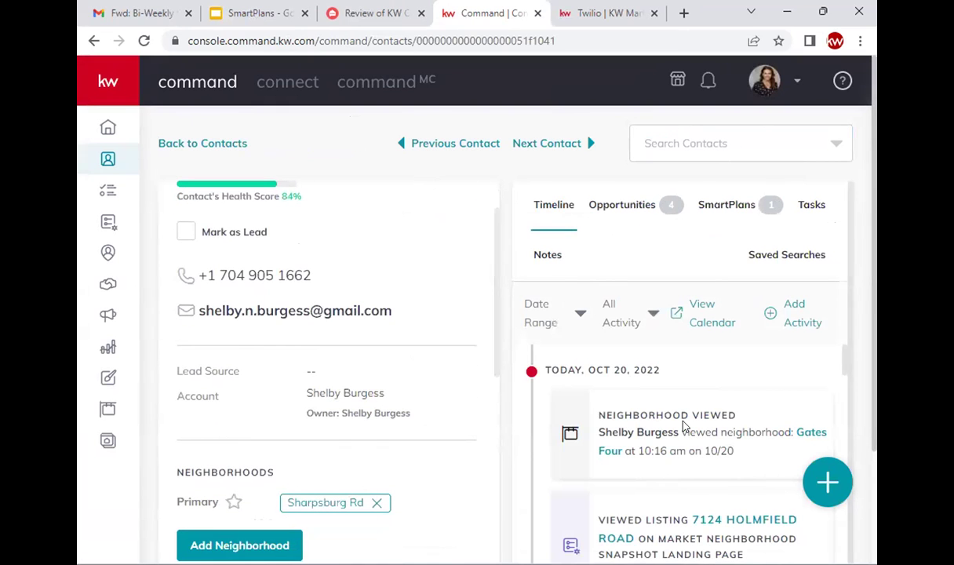
scroll(682, 426, "down", 1)
scroll(688, 413, "up", 1)
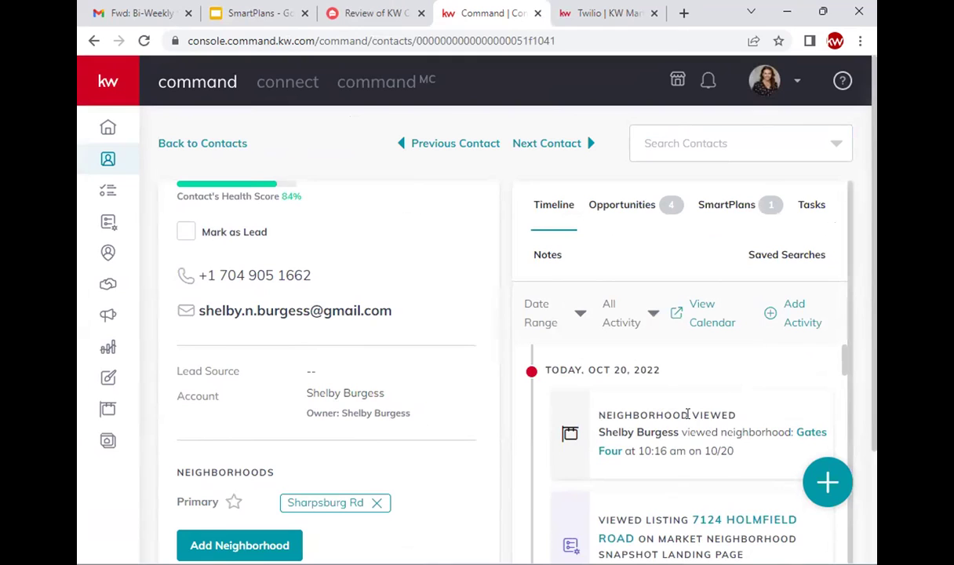
scroll(719, 391, "down", 1)
scroll(719, 391, "up", 1)
scroll(723, 444, "down", 2)
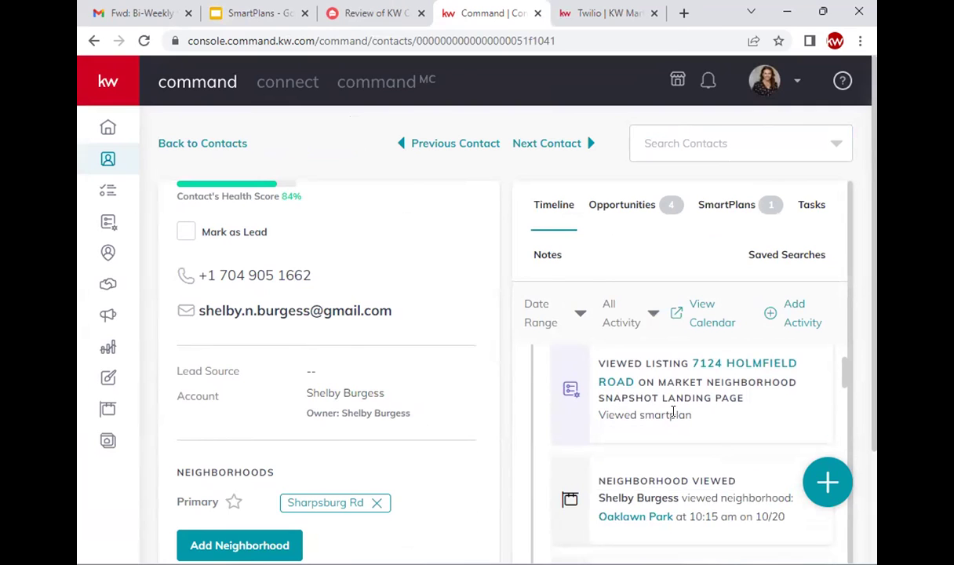
scroll(680, 389, "down", 2)
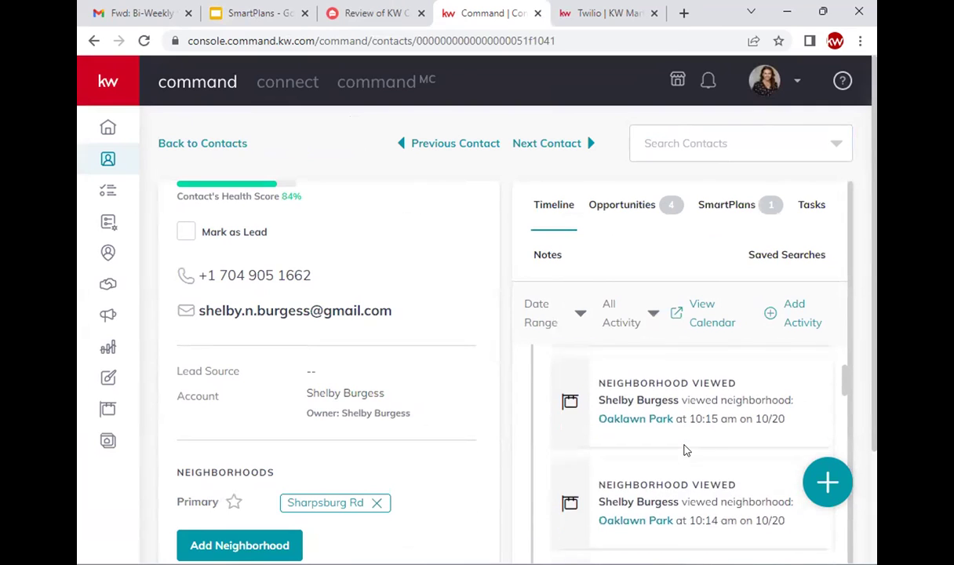
scroll(671, 480, "down", 1)
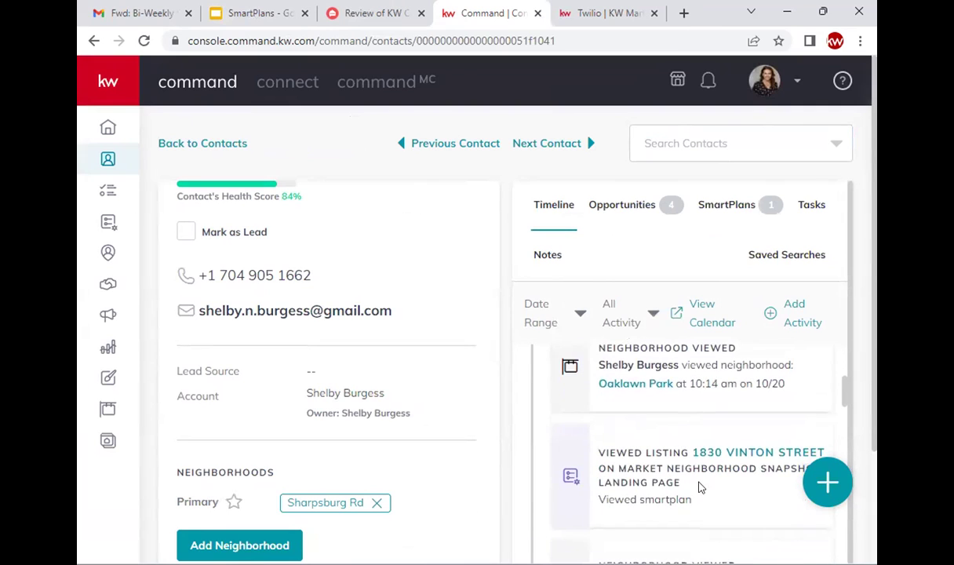
scroll(696, 448, "down", 1)
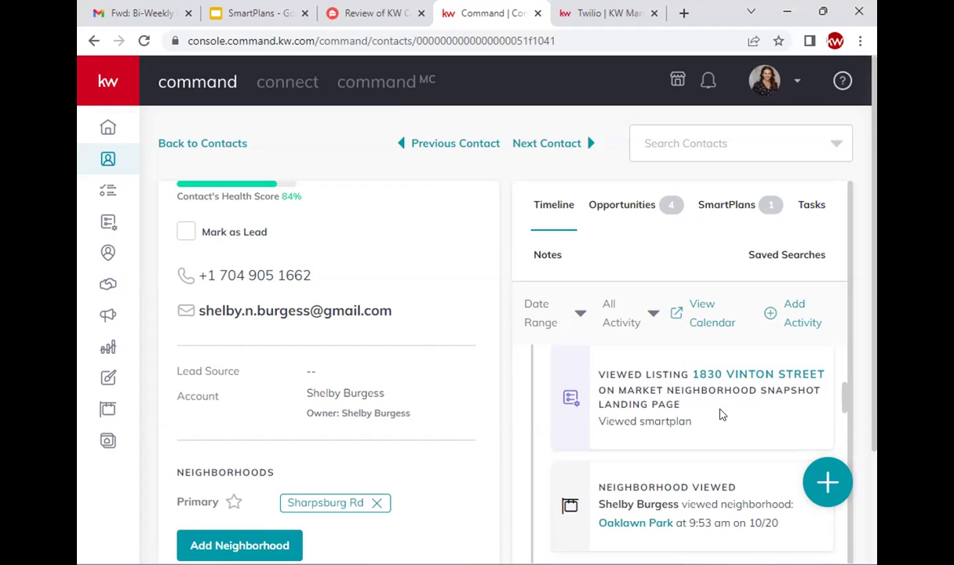
scroll(722, 413, "down", 2)
scroll(724, 406, "up", 2)
scroll(663, 418, "down", 5)
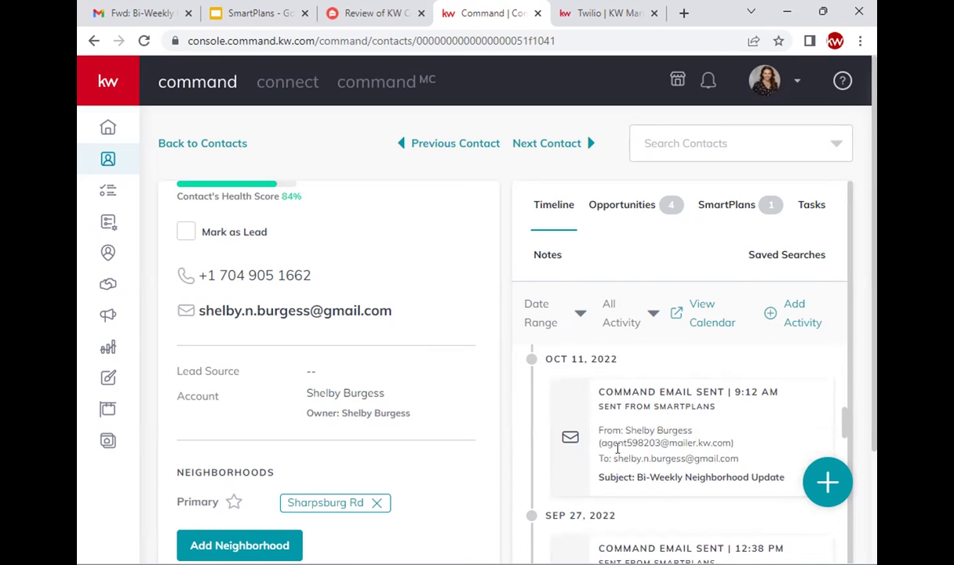
scroll(643, 438, "down", 2)
scroll(644, 436, "up", 1)
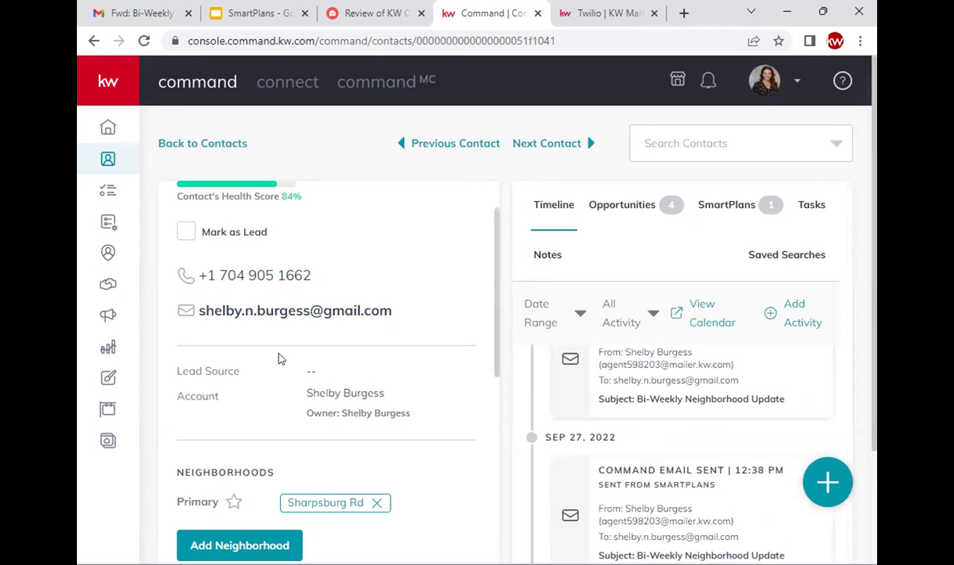
scroll(282, 360, "up", 1)
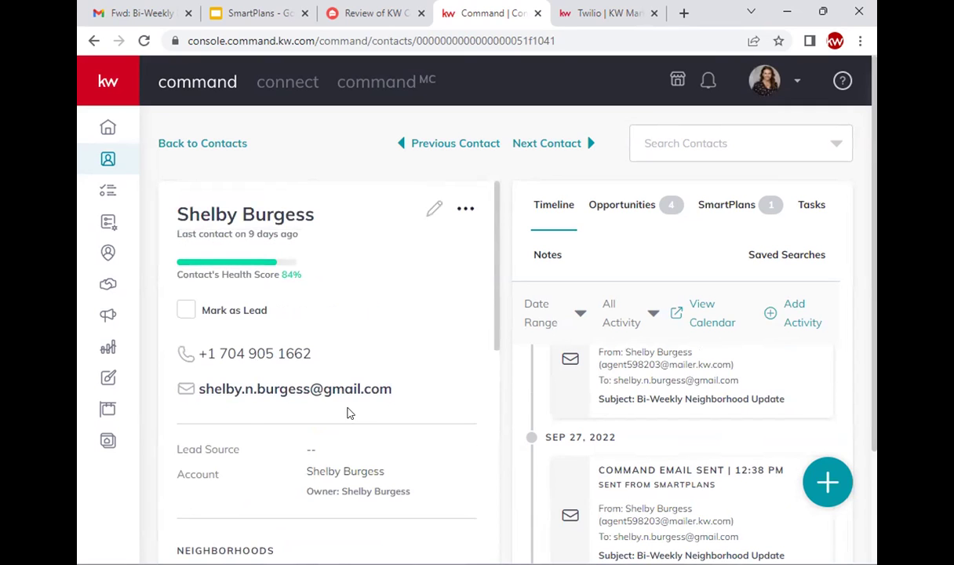
scroll(350, 413, "down", 5)
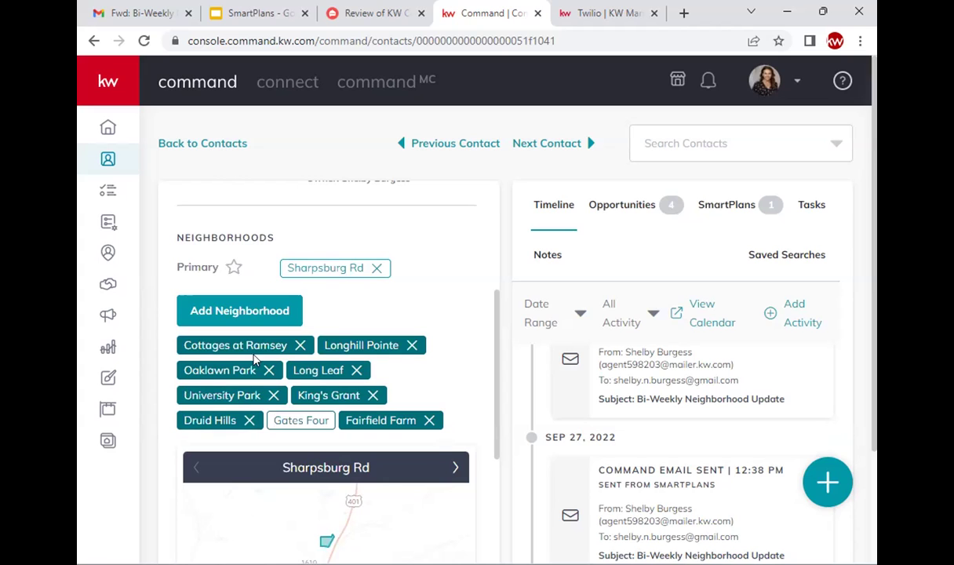
- Start adding a neighborhood to the contact and open the Find on Map location search
scroll(329, 362, "down", 2)
scroll(330, 341, "up", 1)
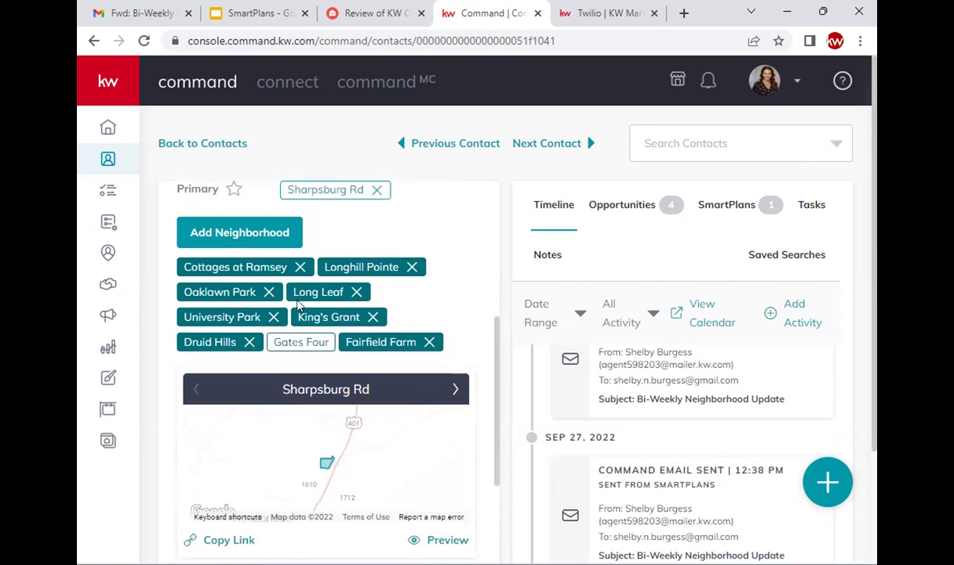
left_click(246, 232)
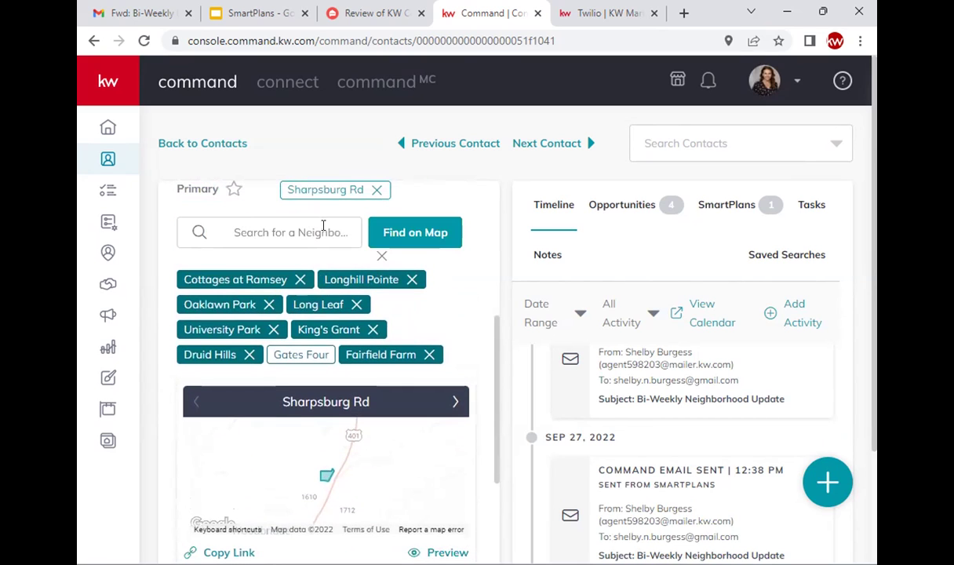
left_click(258, 227)
left_click(407, 232)
left_click(241, 123)
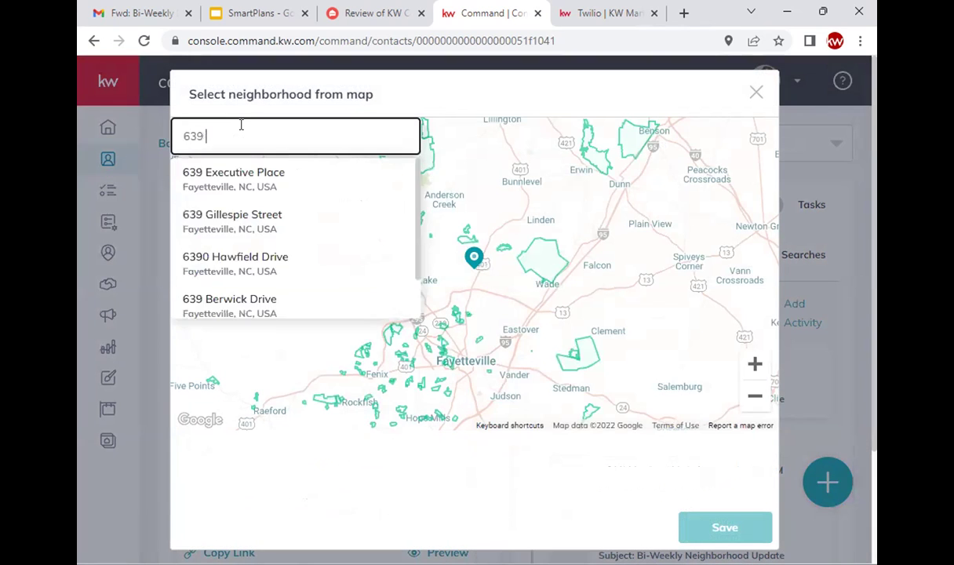
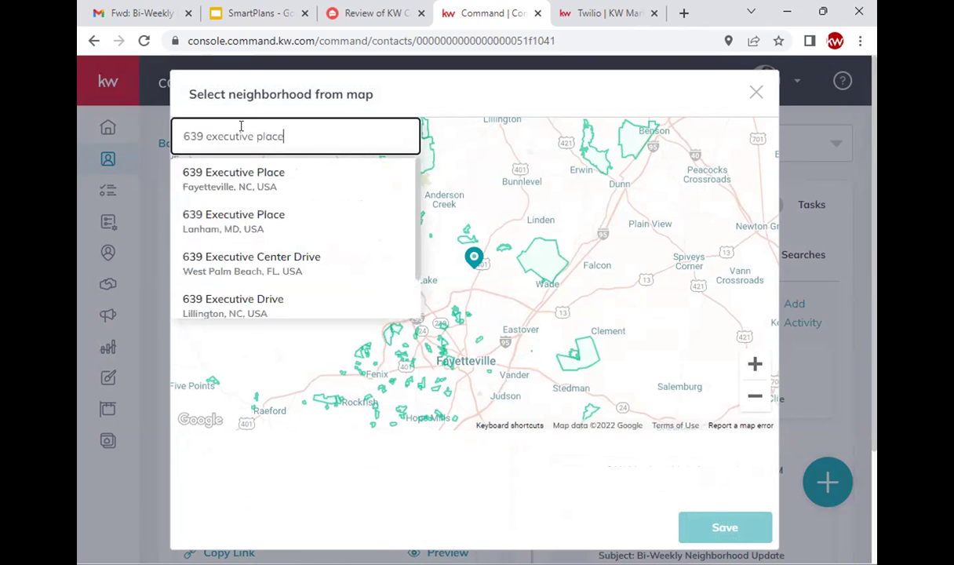
left_click(249, 180)
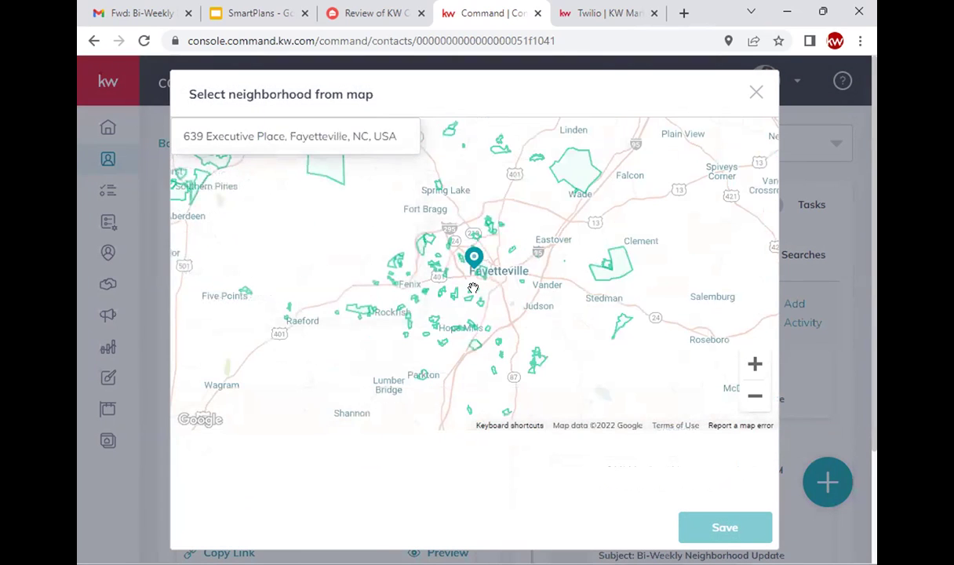
scroll(473, 288, "down", 2)
left_click(755, 364)
left_click(754, 364)
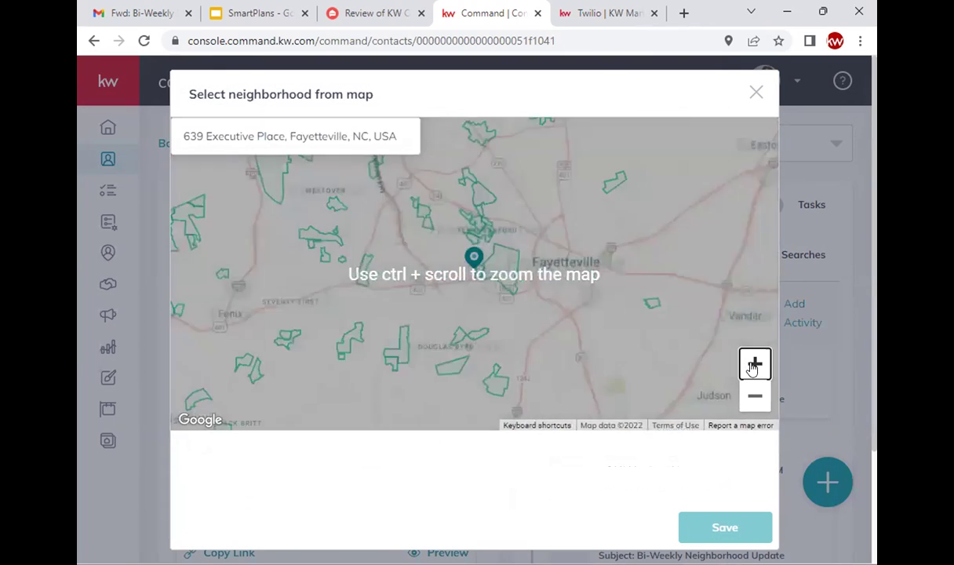
left_click(753, 364)
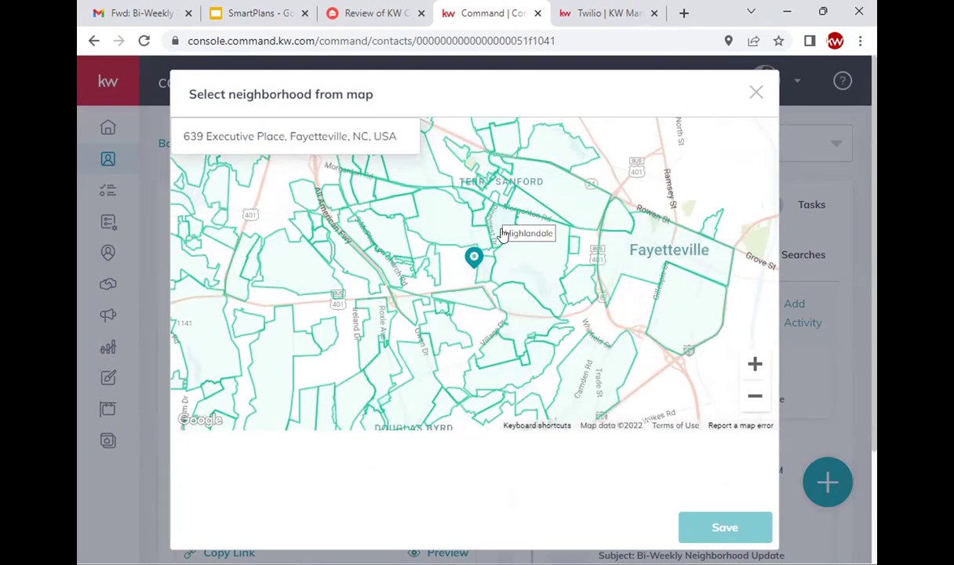
- Pick Forest Lake, Glendale Acres, Kingsford and Van Story Hills, then close the map picker
left_click(521, 256)
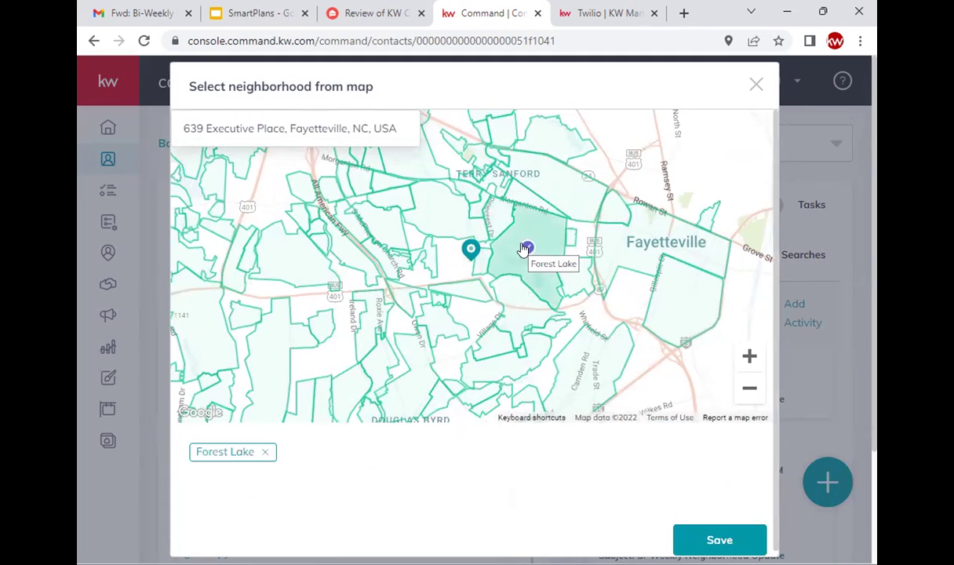
left_click(440, 333)
left_click(359, 222)
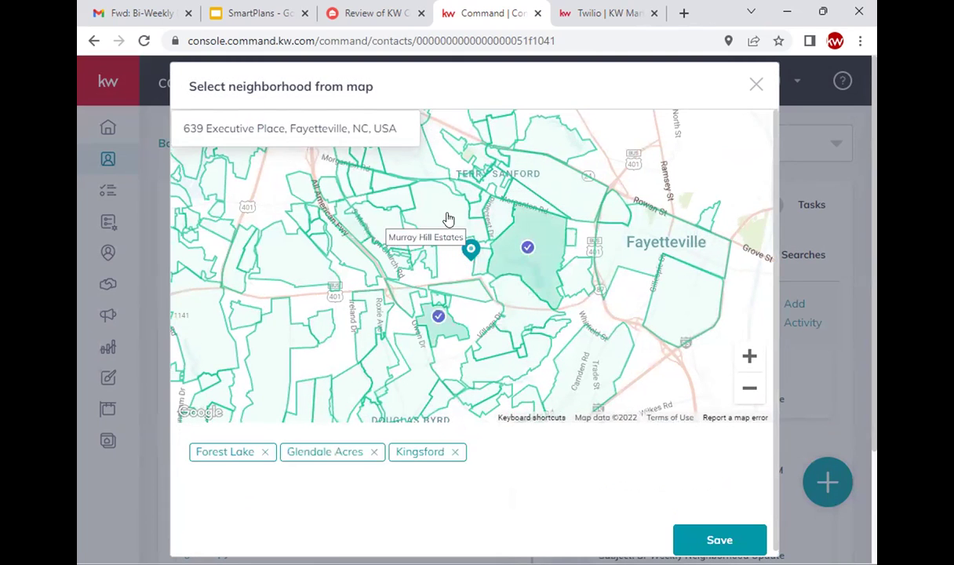
left_click(441, 213)
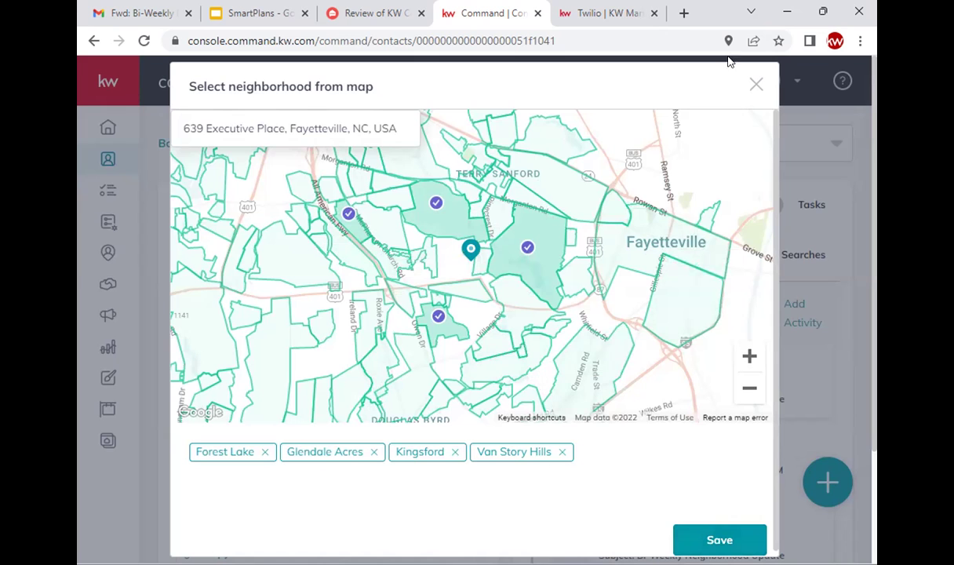
left_click(754, 85)
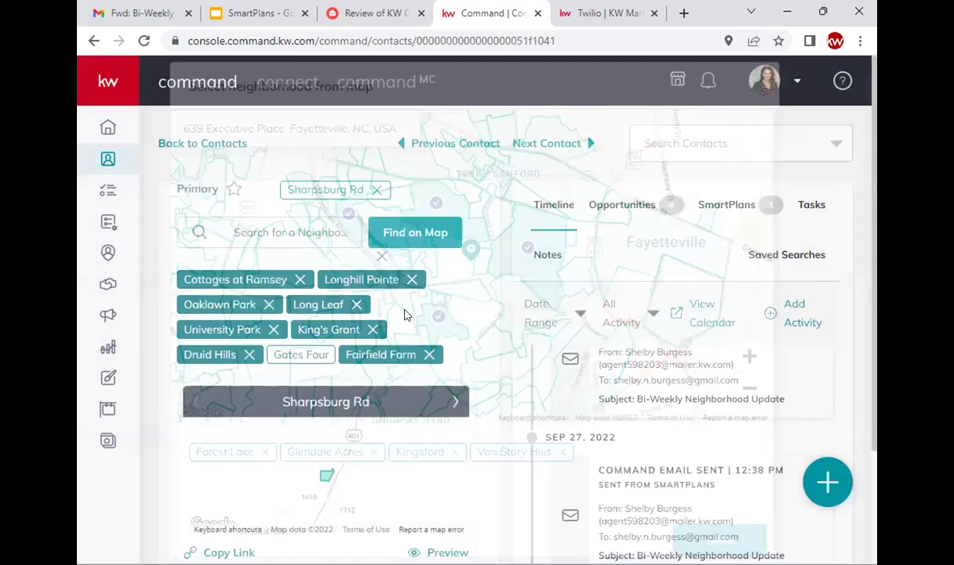
scroll(396, 300, "up", 1)
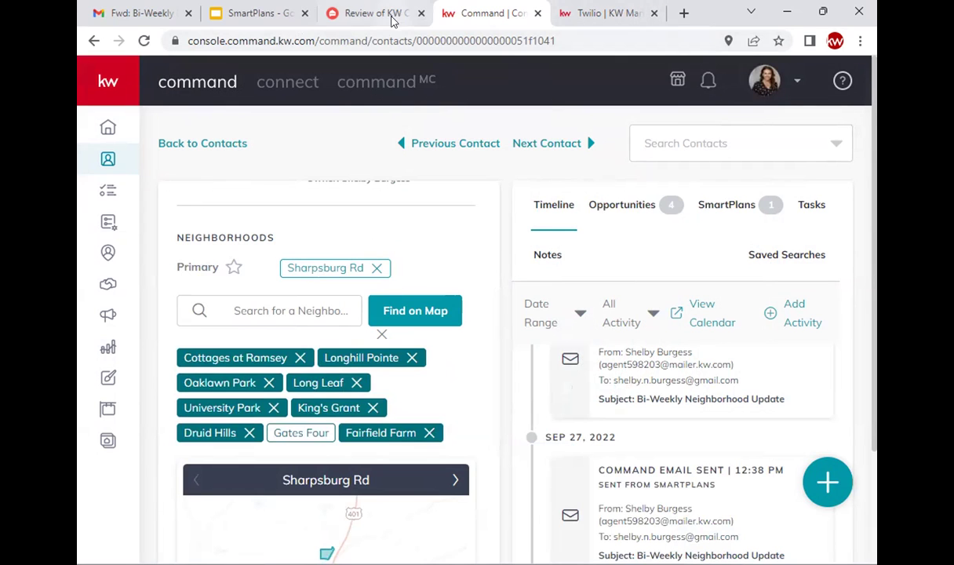
left_click(120, 8)
- Open the Oaklawn Park snapshot from the Gmail update, then return to the SmartPlans Neighborhood Nurture slide
scroll(741, 408, "up", 10)
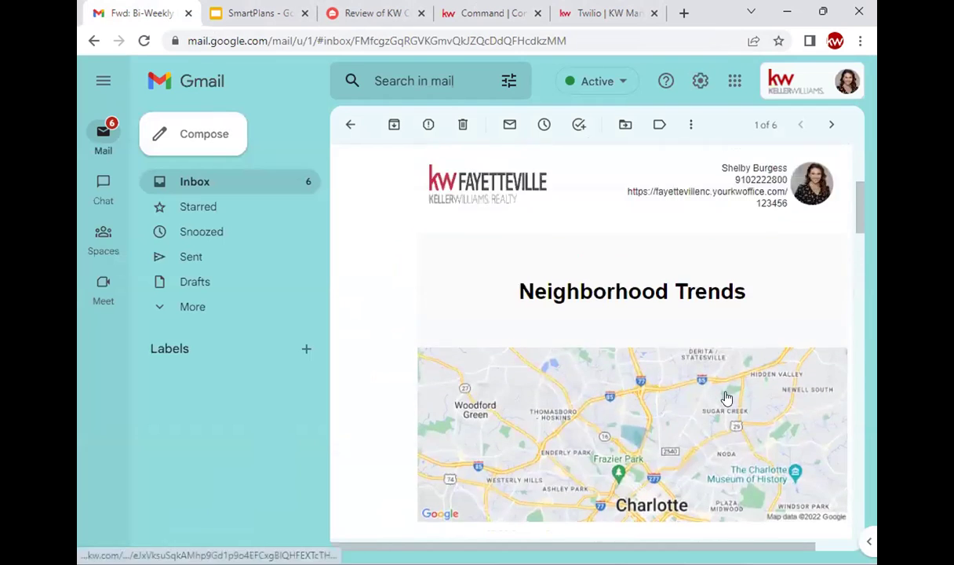
scroll(783, 408, "down", 6)
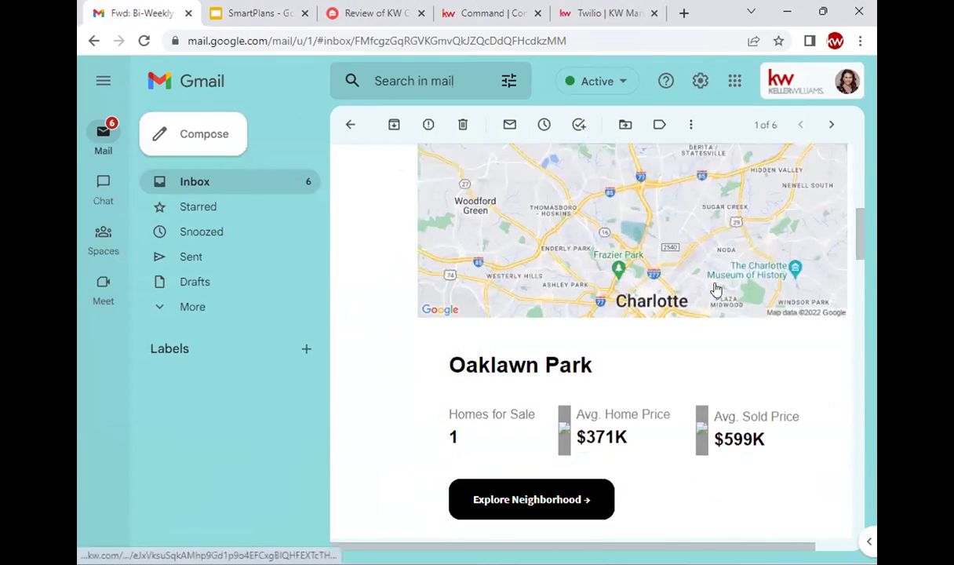
scroll(580, 390, "down", 1)
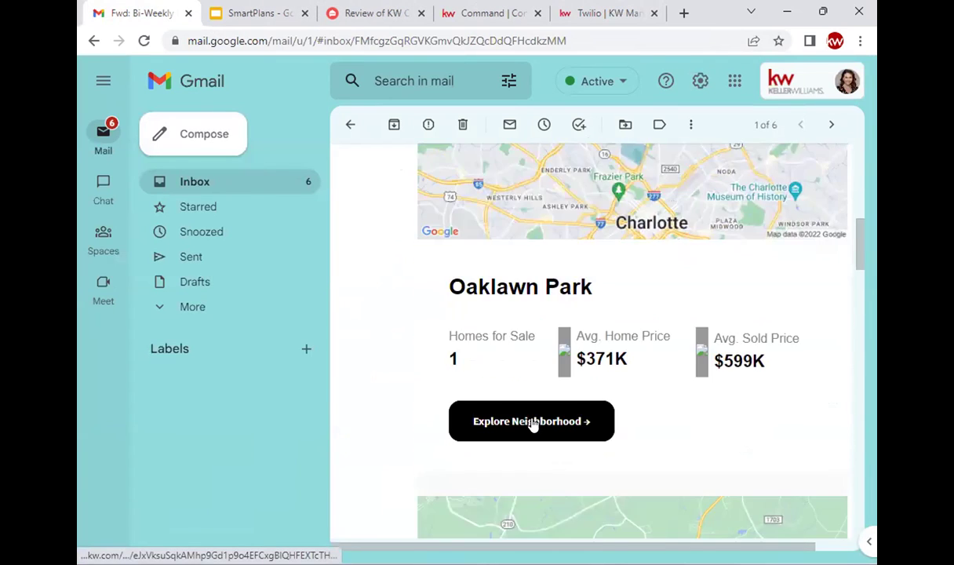
left_click(533, 423)
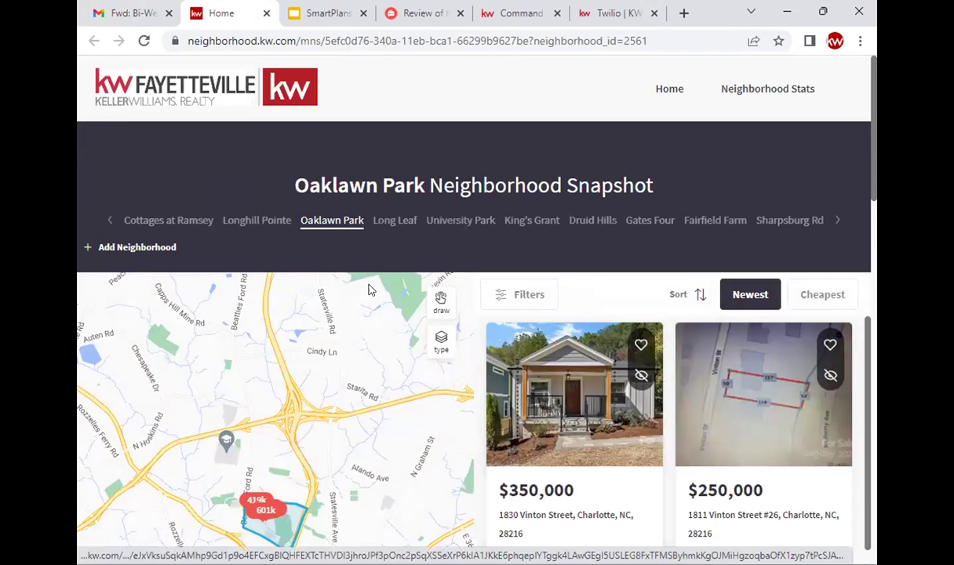
left_click(329, 11)
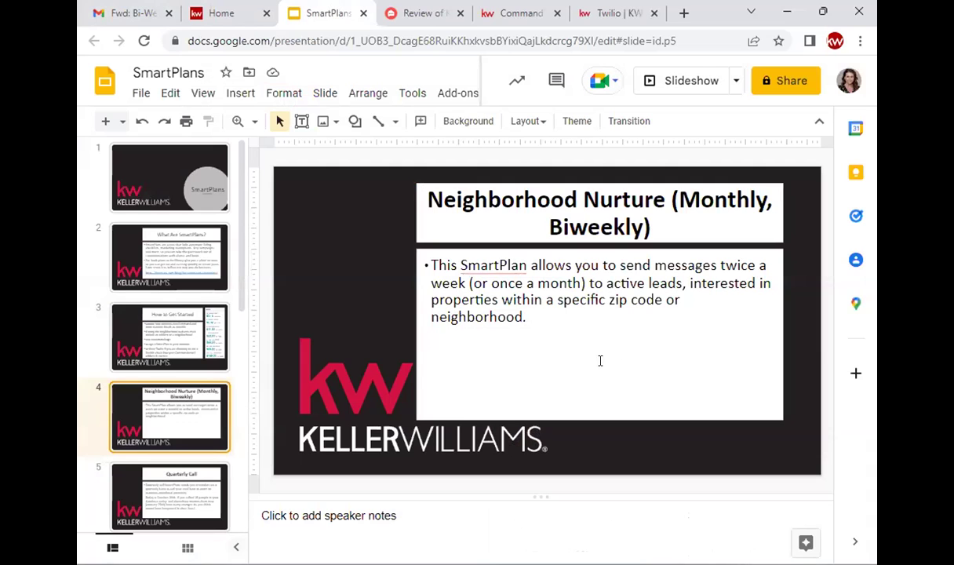
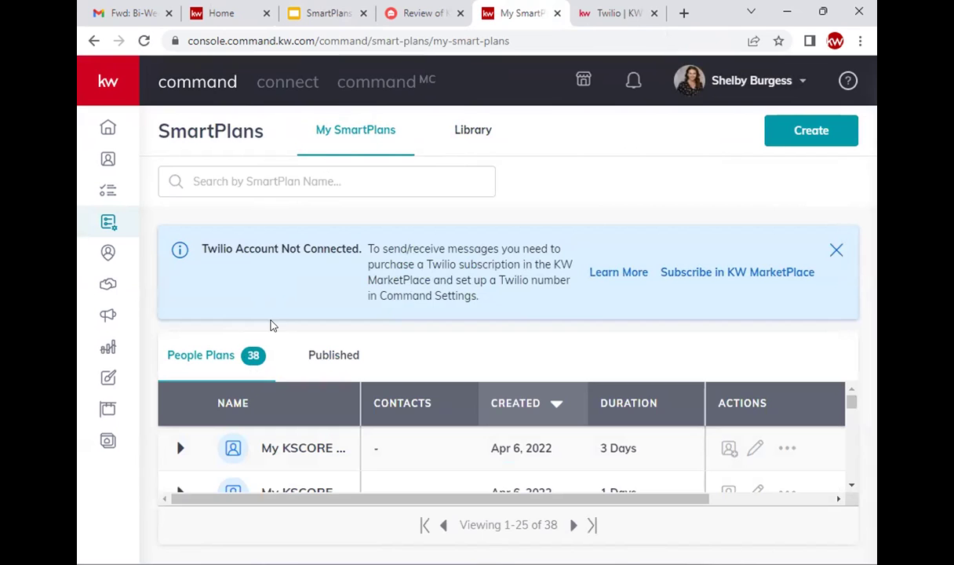
- Dismiss the Twilio account not-connected notice on My SmartPlans
scroll(349, 426, "down", 3)
scroll(365, 433, "up", 3)
scroll(375, 443, "down", 5)
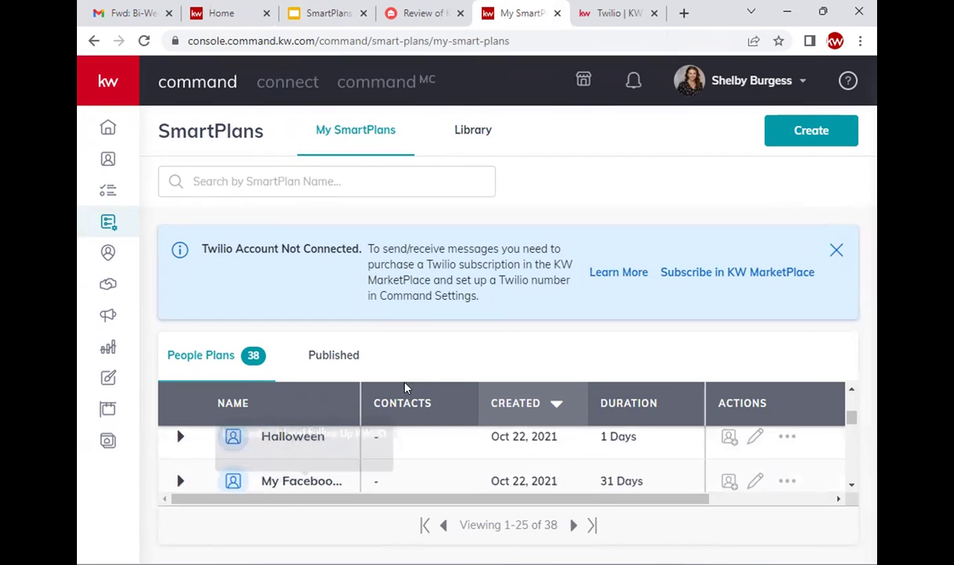
scroll(400, 463, "up", 5)
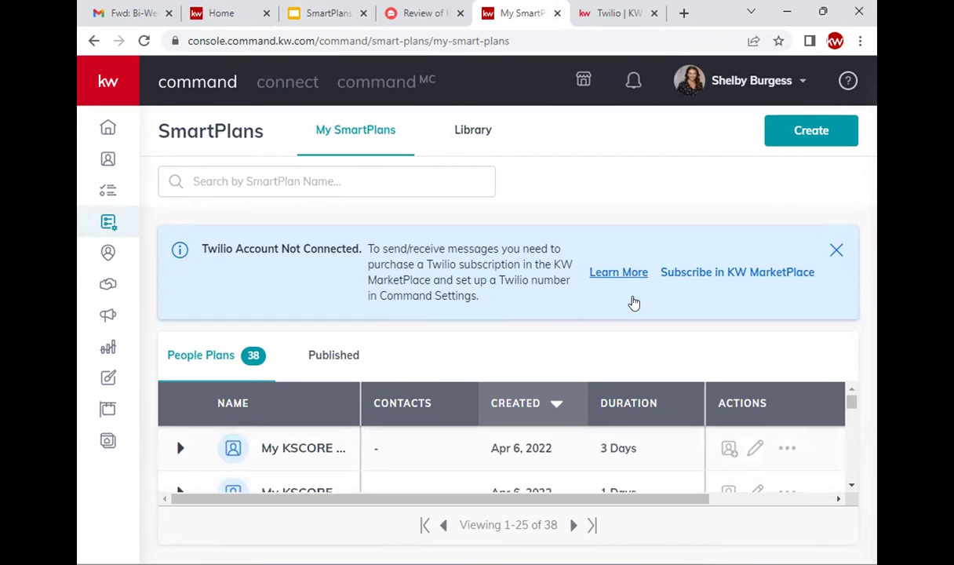
left_click(836, 252)
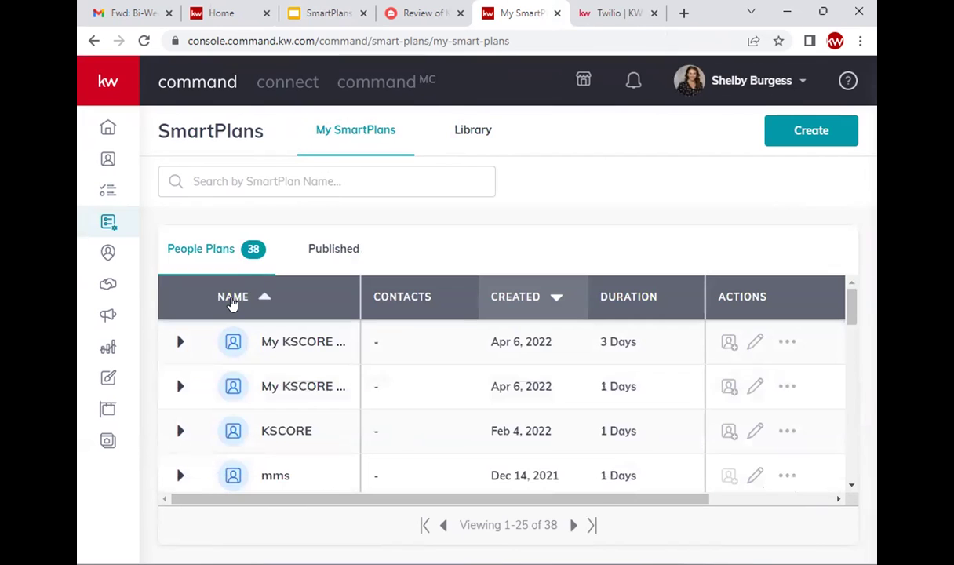
- Search my SmartPlans for 'bi-weekly'
scroll(463, 415, "down", 3)
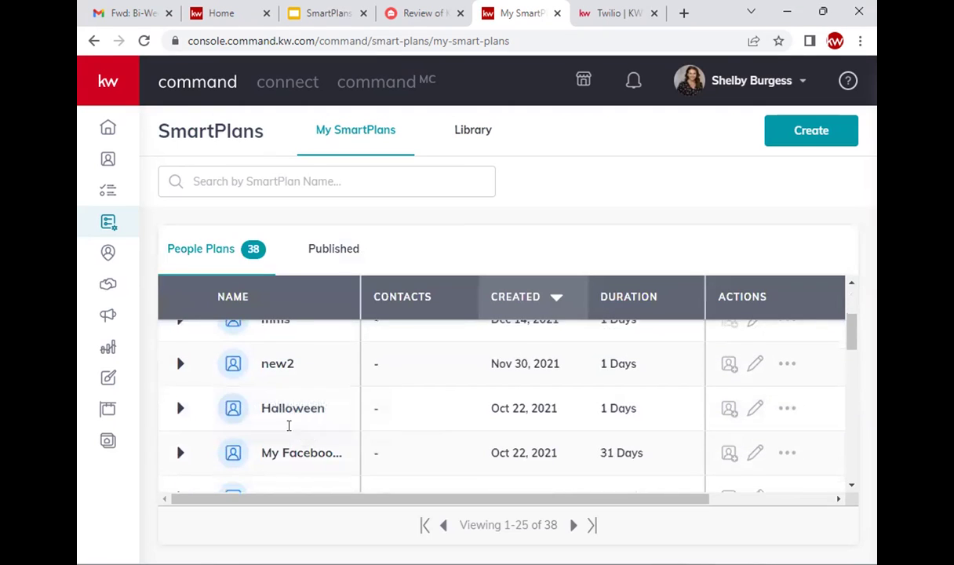
scroll(287, 429, "up", 3)
left_click(307, 177)
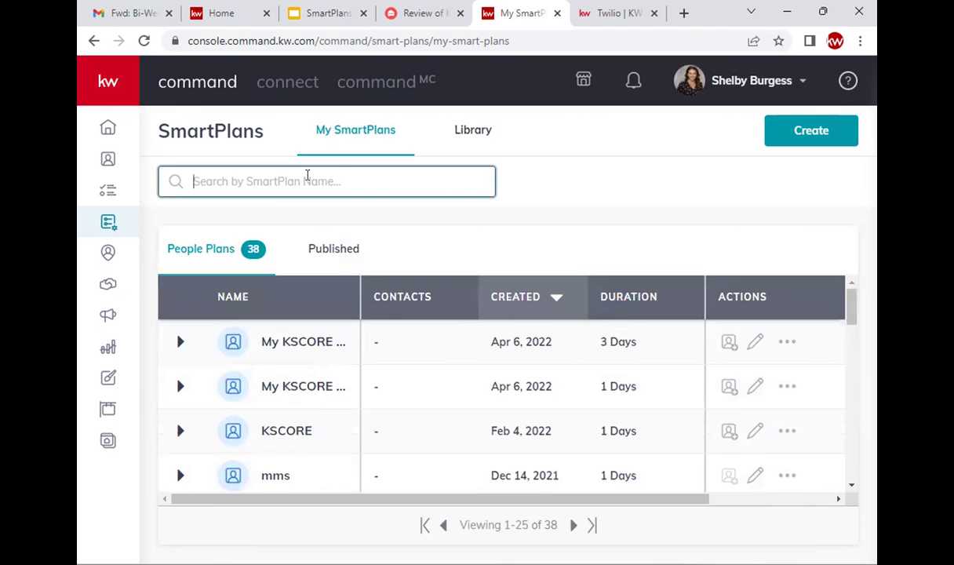
type("bi-weekly")
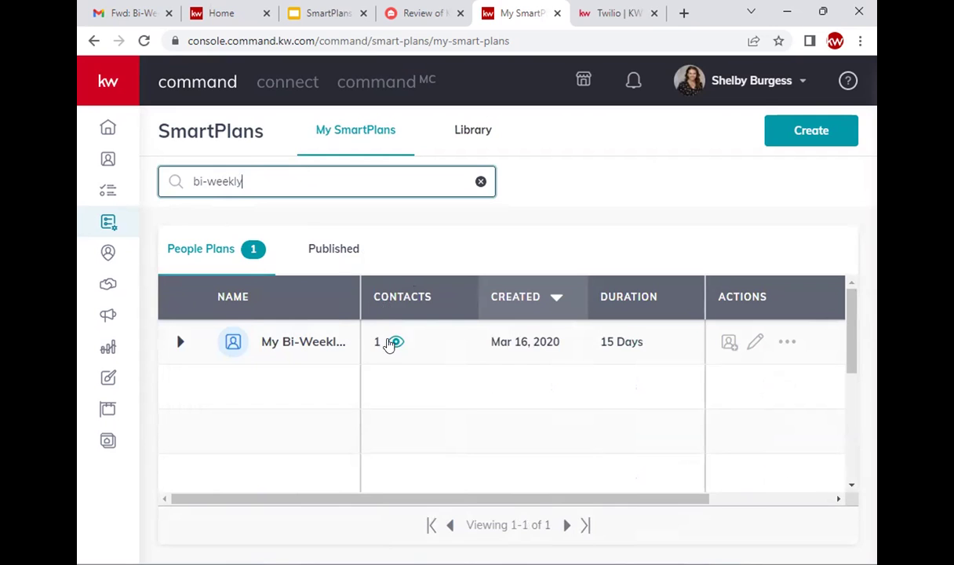
left_click(394, 345)
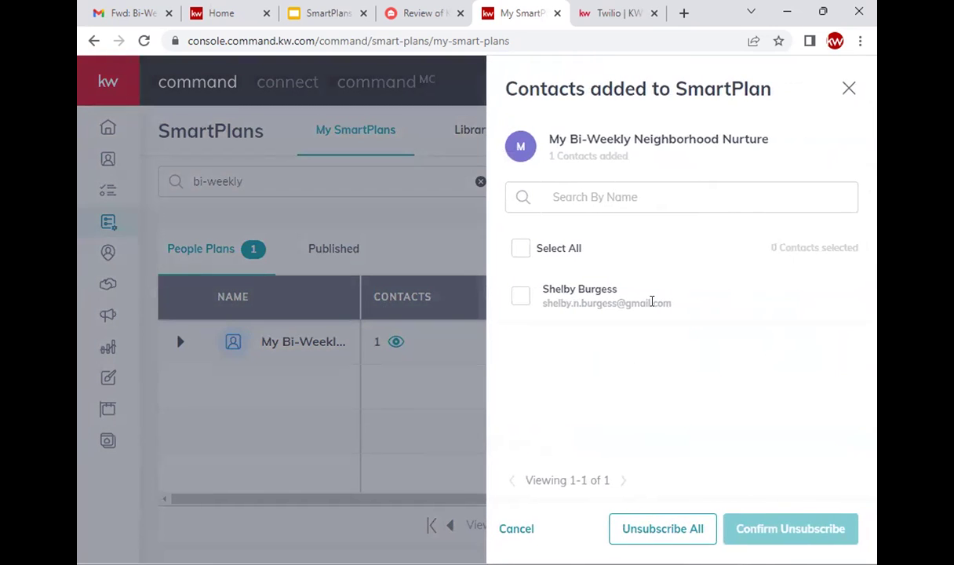
left_click(519, 295)
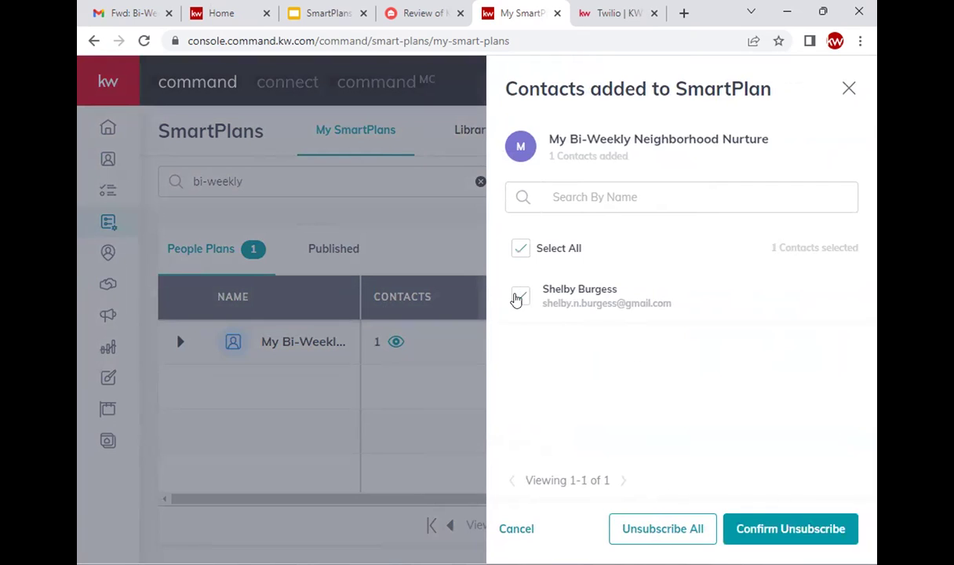
left_click(519, 295)
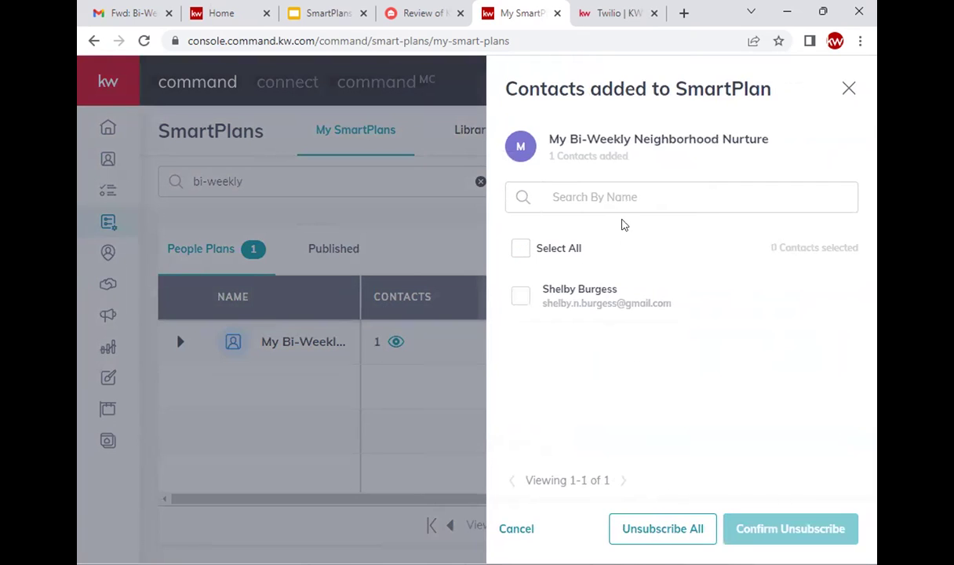
left_click(847, 90)
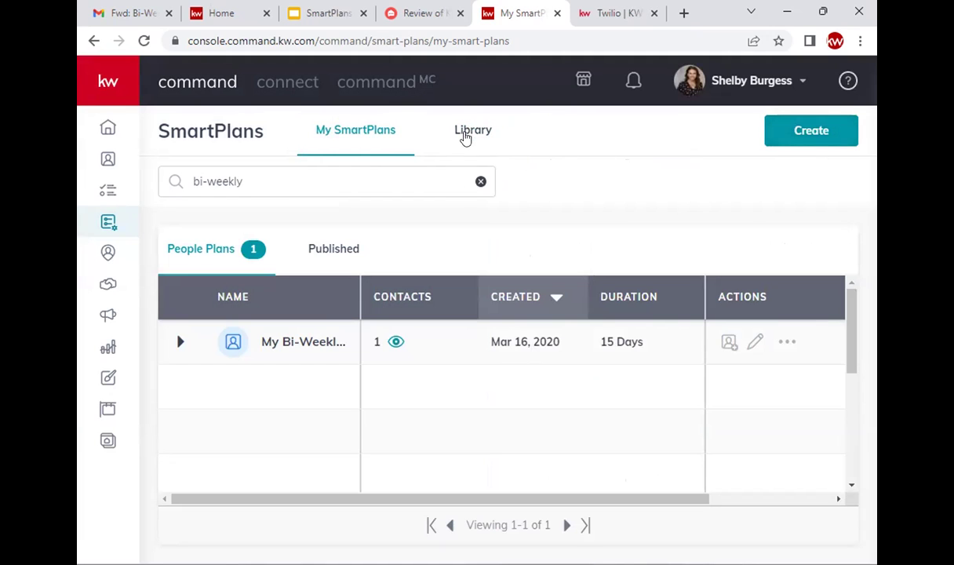
- Browse the plan cards in the SmartPlans Library
mouse_move(306, 345)
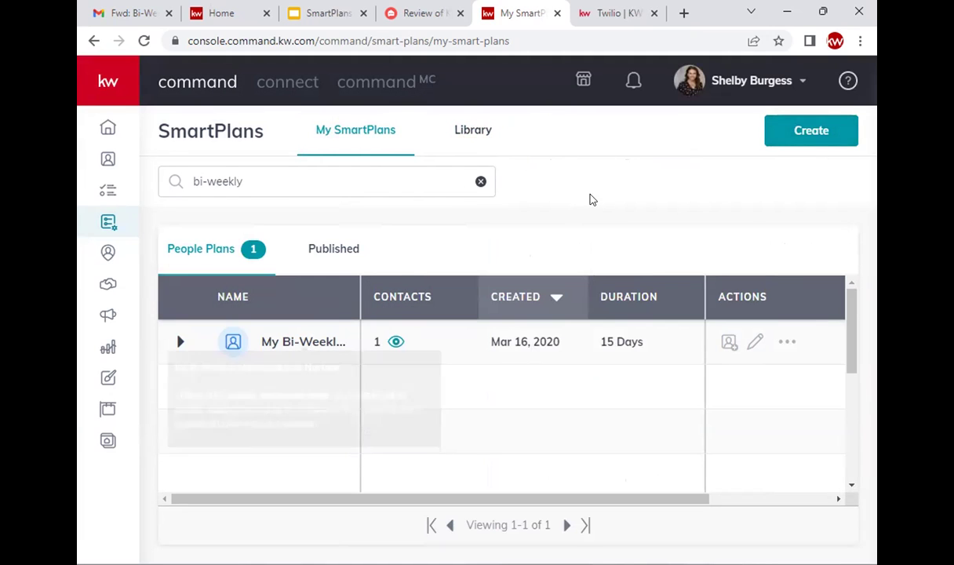
left_click(475, 132)
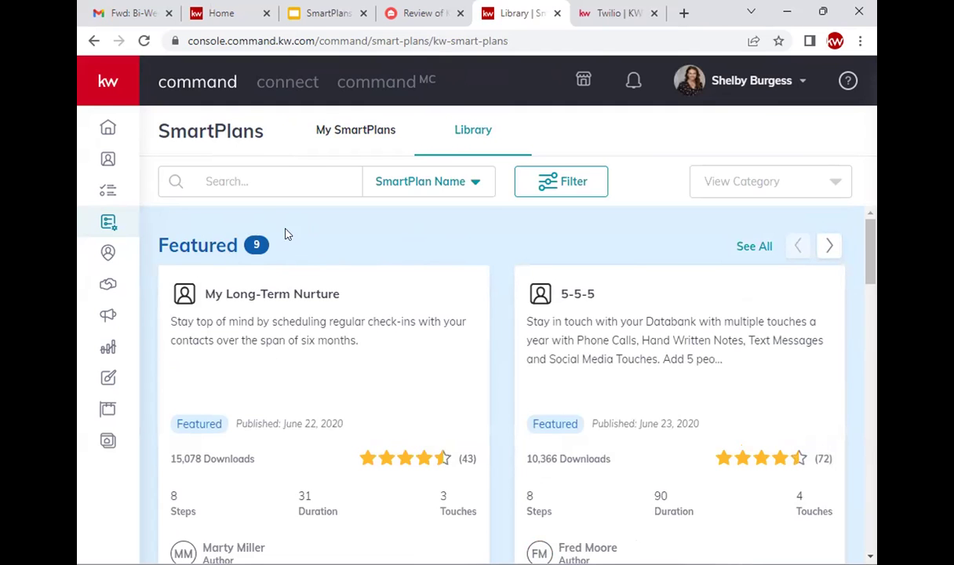
scroll(392, 297, "down", 6)
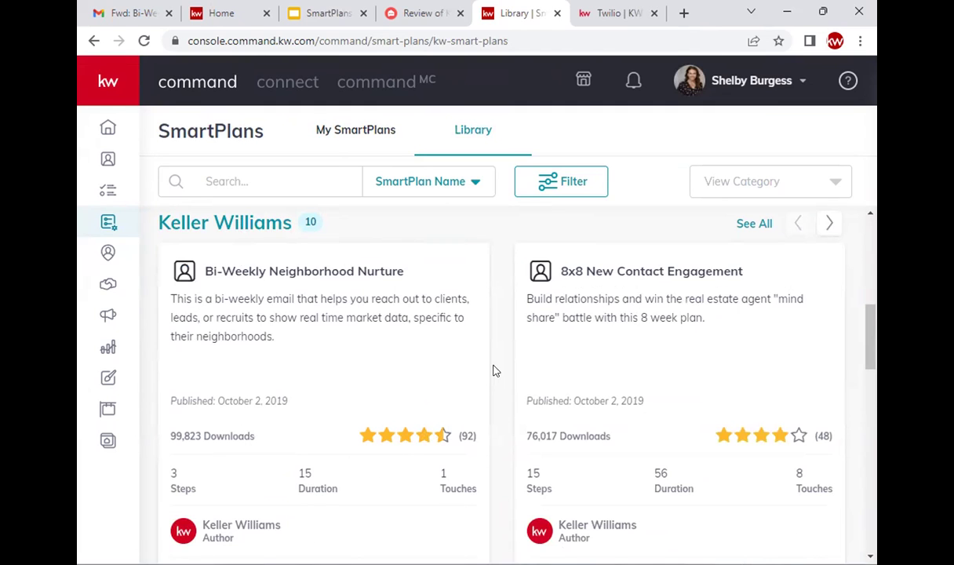
- Open the slide deck at 'What Are SmartPlans?' and preview its review article link
left_click(316, 17)
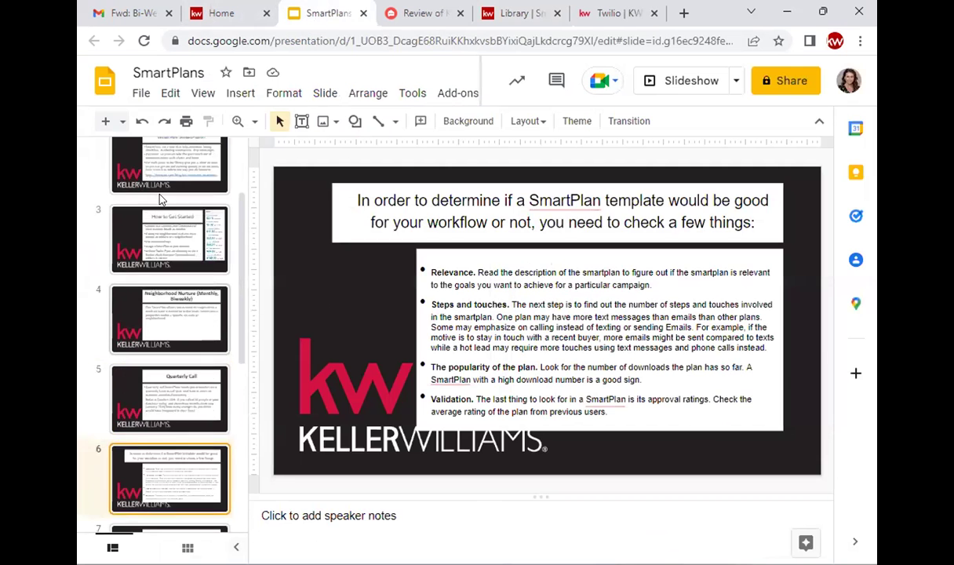
scroll(161, 199, "up", 2)
left_click(166, 231)
left_click(610, 386)
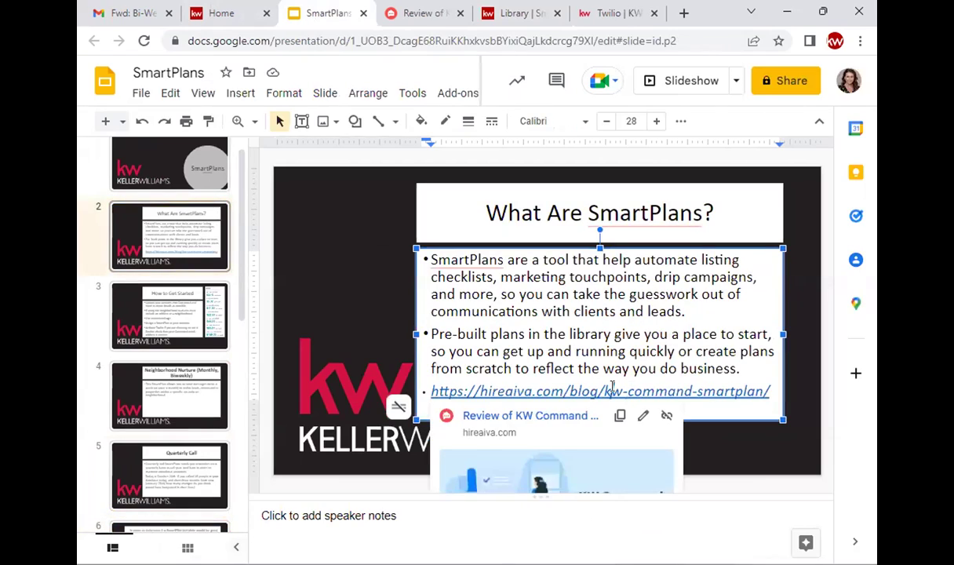
- Open and scroll through the linked SmartPlans review article
left_click(524, 415)
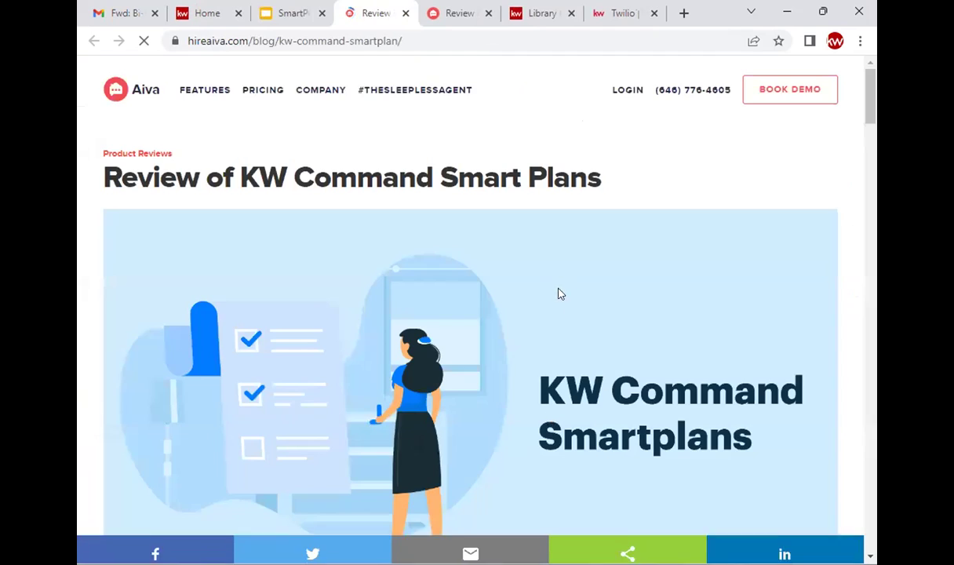
scroll(561, 294, "down", 15)
scroll(551, 309, "down", 4)
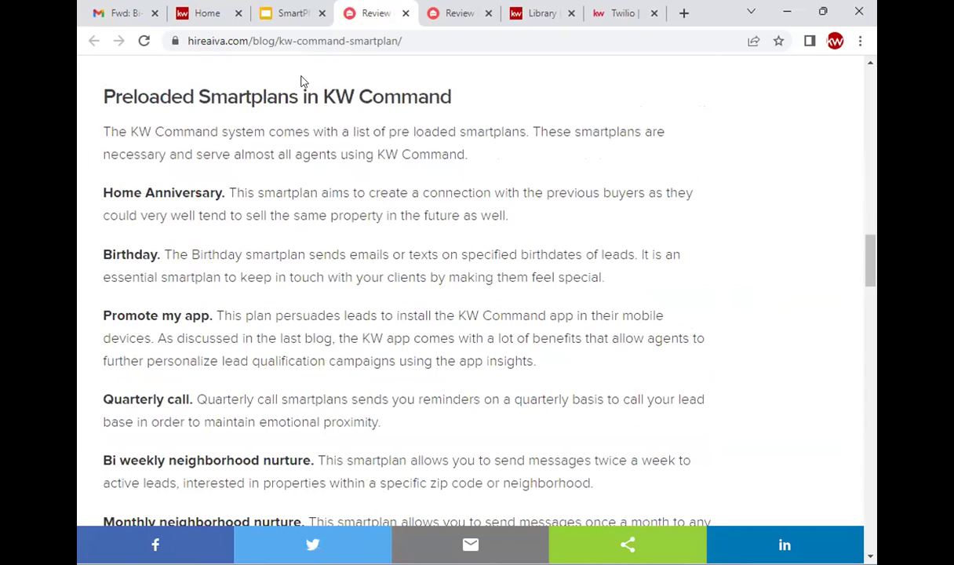
scroll(272, 123, "down", 3)
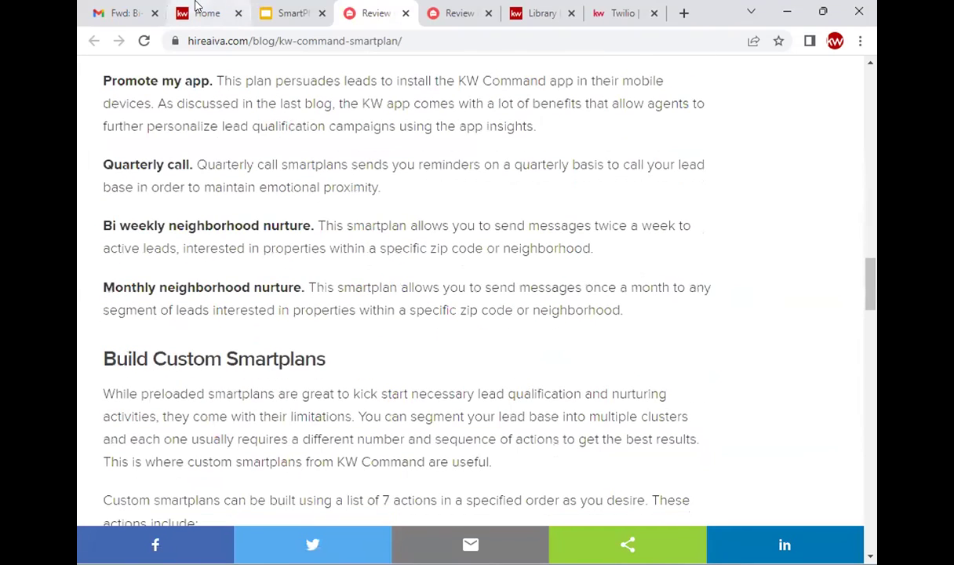
- Return to the KW Command SmartPlans Library after cycling through the open pages
left_click(286, 13)
left_click(206, 13)
left_click(463, 12)
left_click(512, 12)
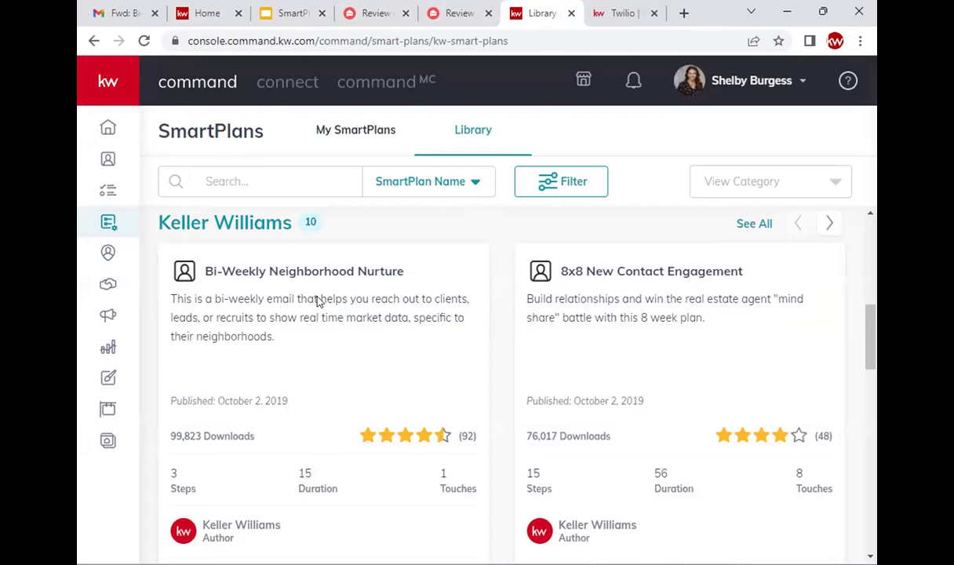
scroll(319, 301, "down", 1)
scroll(319, 301, "up", 1)
scroll(405, 302, "down", 2)
scroll(405, 294, "up", 2)
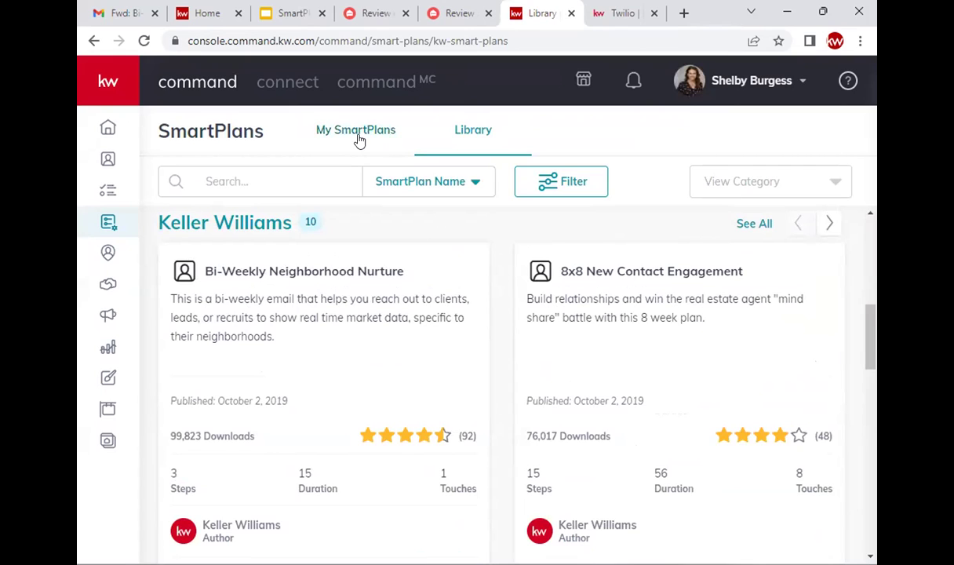
scroll(439, 368, "down", 2)
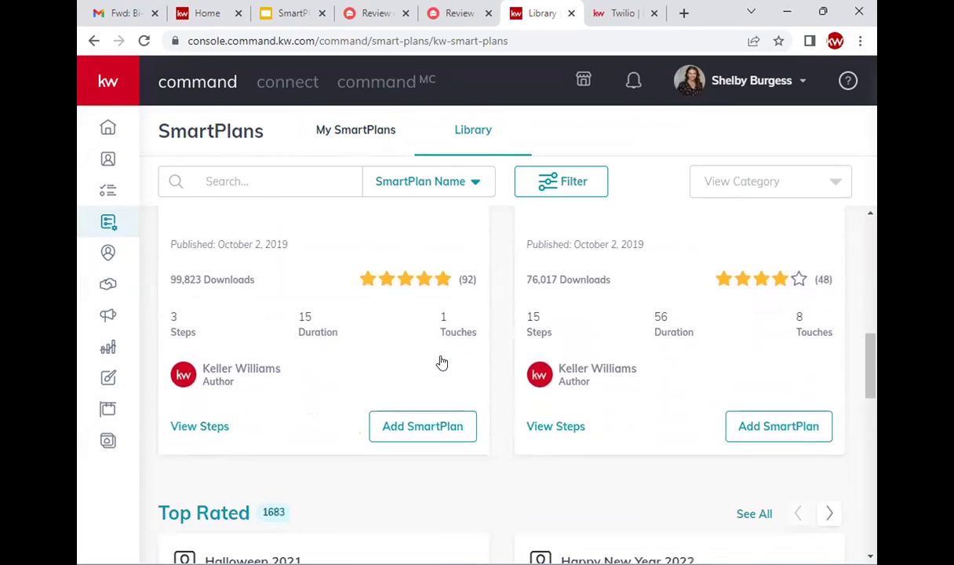
left_click(382, 431)
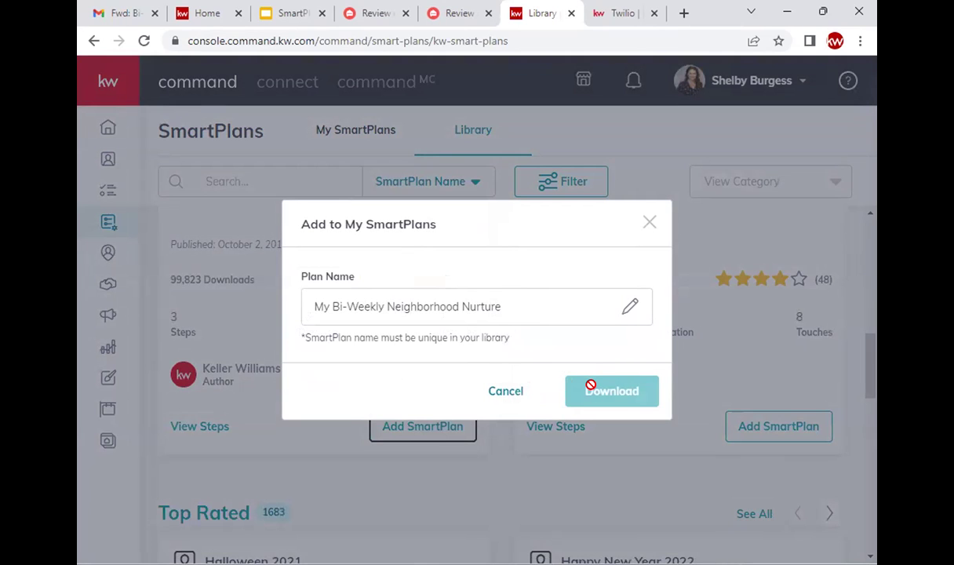
left_click(648, 223)
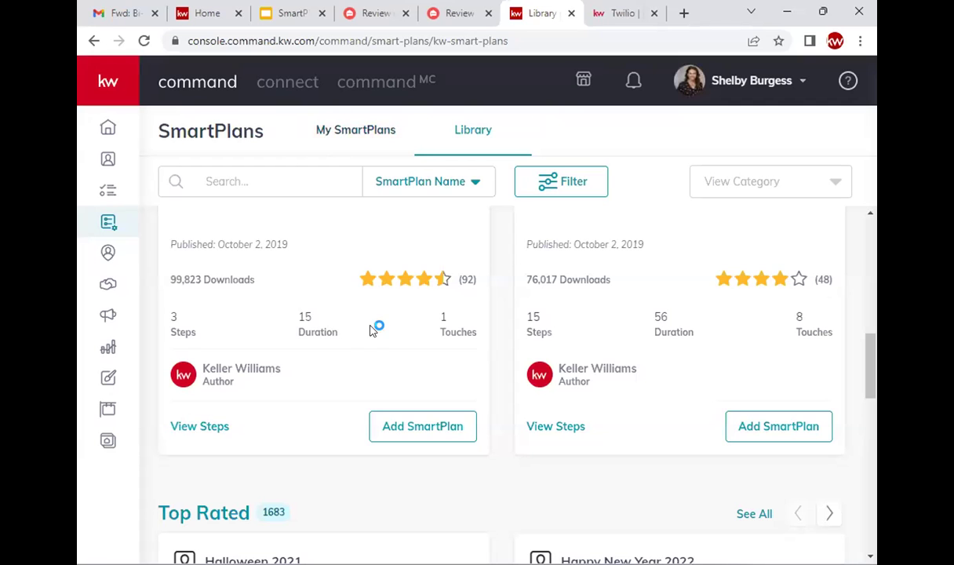
scroll(443, 369, "up", 2)
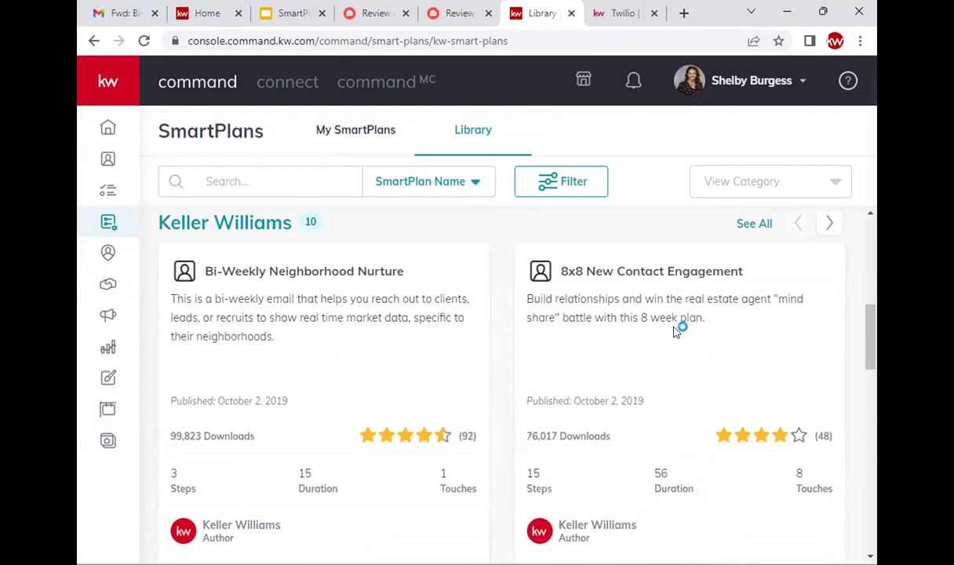
- Advance the Keller Williams library plans to the Quarterly Call Plan
left_click(826, 224)
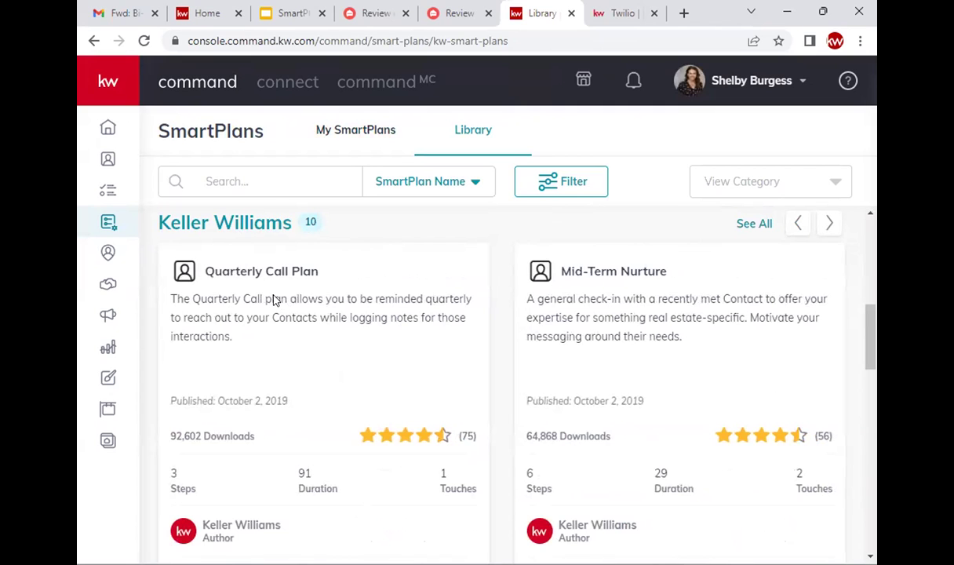
scroll(330, 314, "down", 2)
scroll(389, 368, "down", 2)
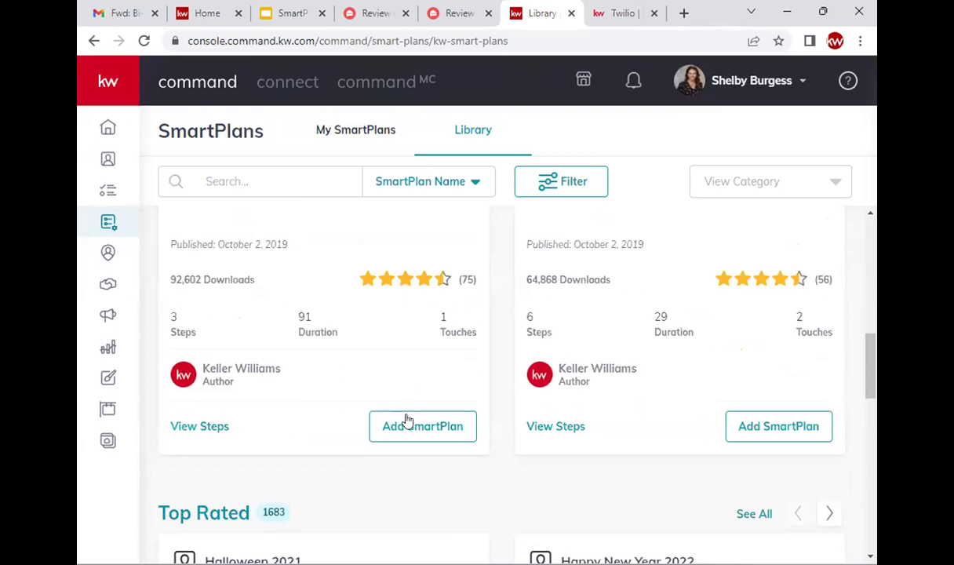
- Start adding the Quarterly Call Plan to my plans, then cancel without saving
left_click(439, 418)
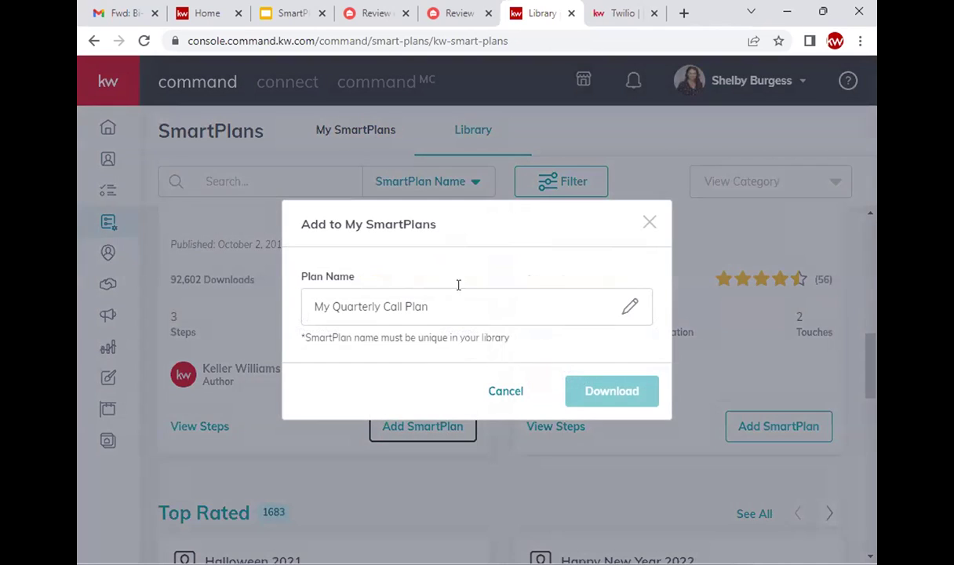
left_click(439, 295)
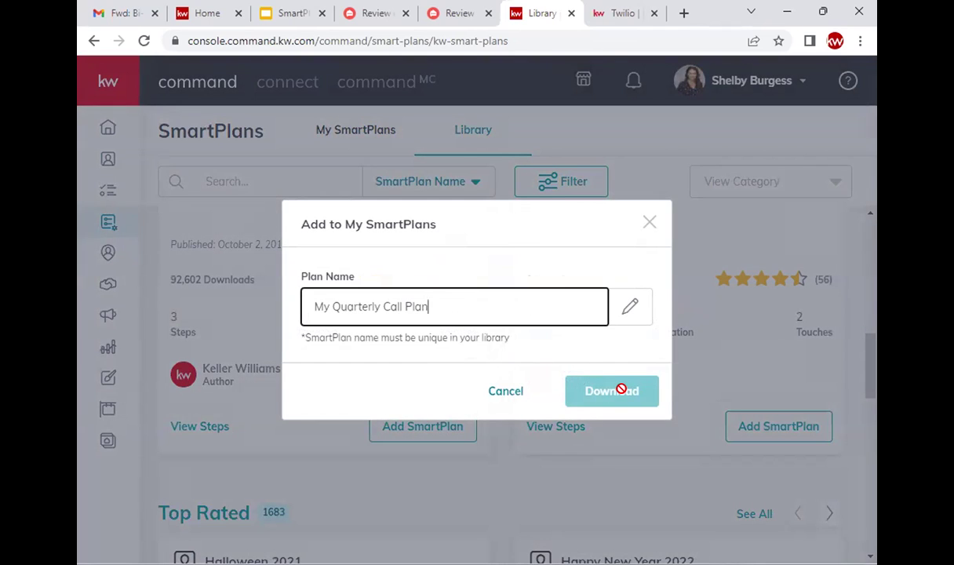
left_click(504, 391)
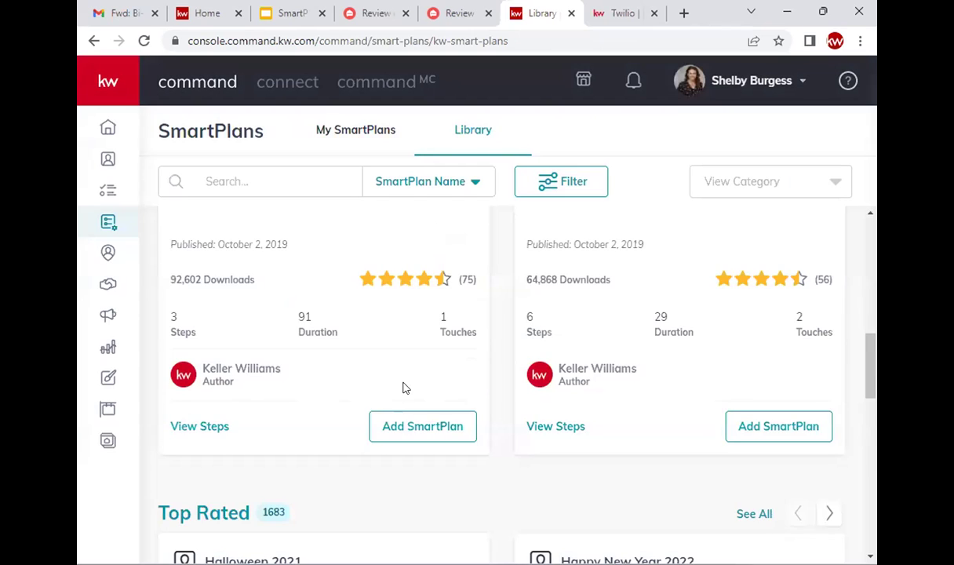
scroll(392, 383, "up", 1)
scroll(335, 391, "down", 1)
scroll(335, 390, "up", 2)
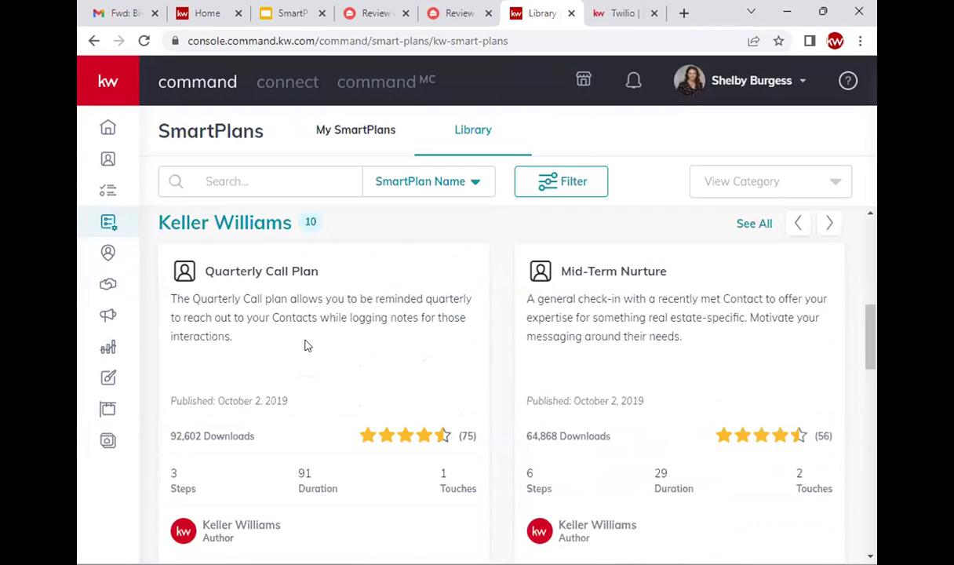
scroll(298, 338, "down", 1)
scroll(274, 326, "down", 1)
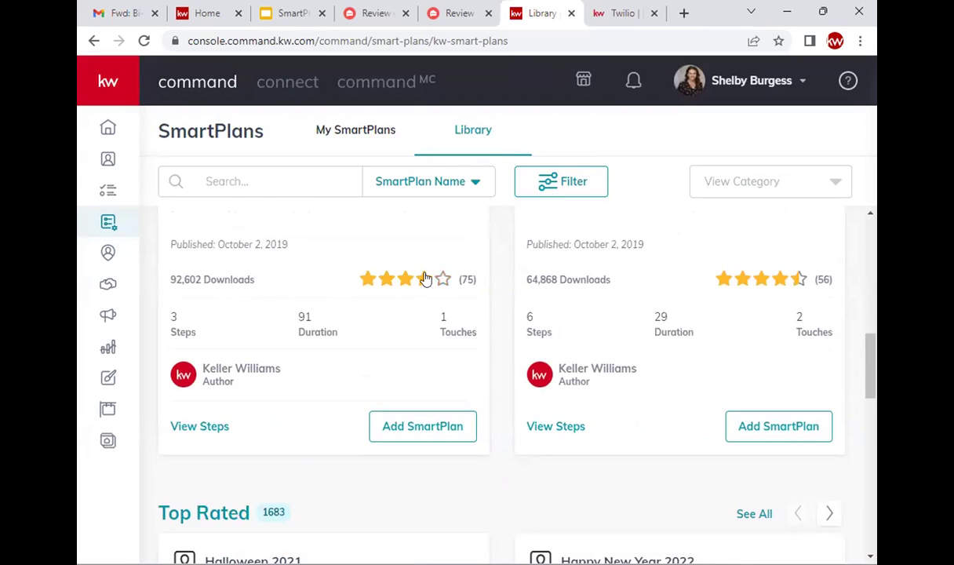
- Preview the Quarterly Call Plan's steps and close the preview
left_click(190, 426)
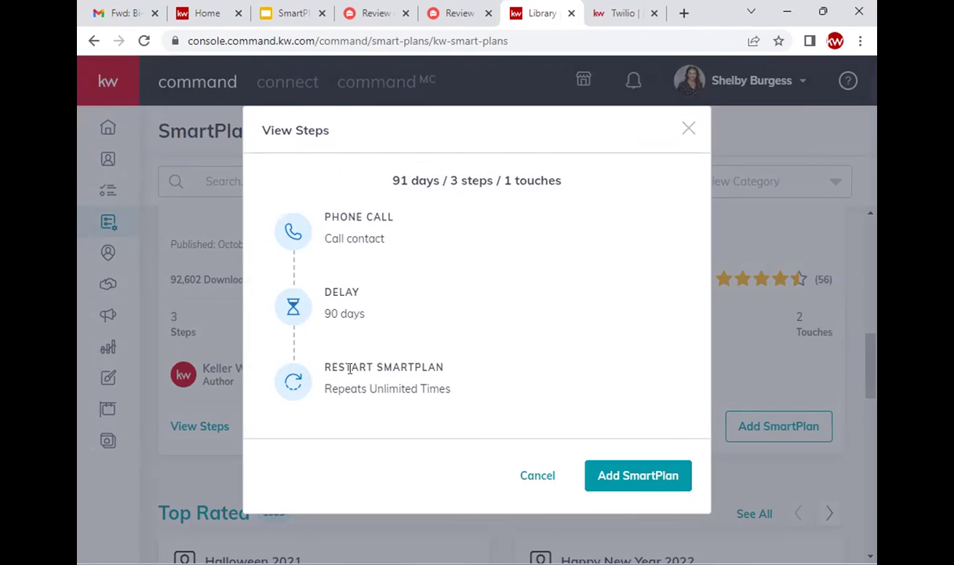
left_click(689, 132)
scroll(498, 296, "down", 4)
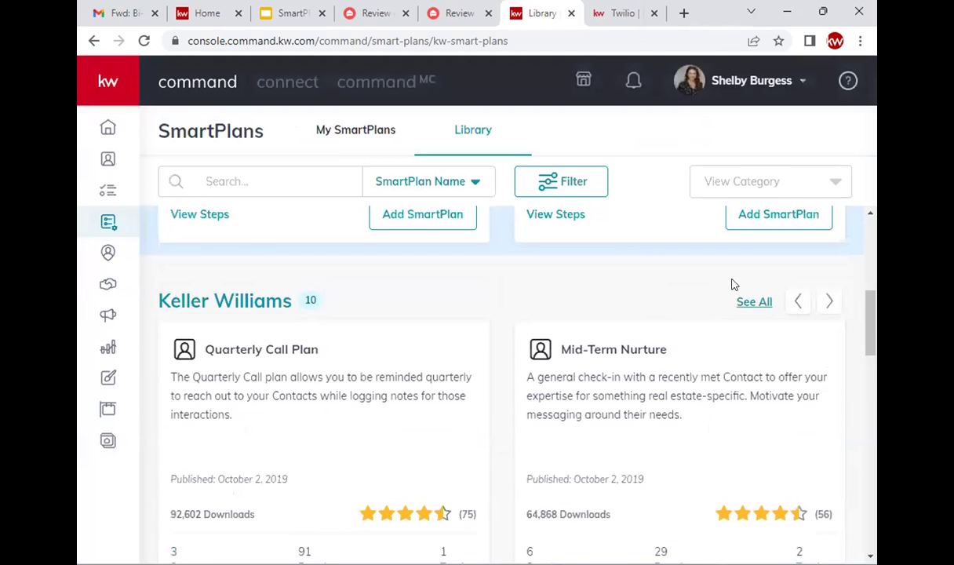
left_click(798, 301)
scroll(394, 399, "down", 2)
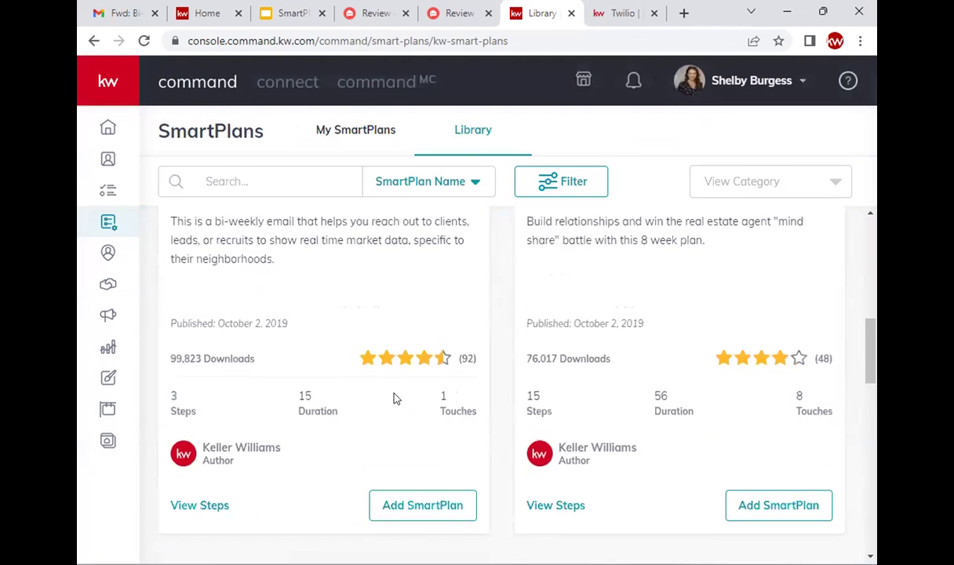
left_click(239, 498)
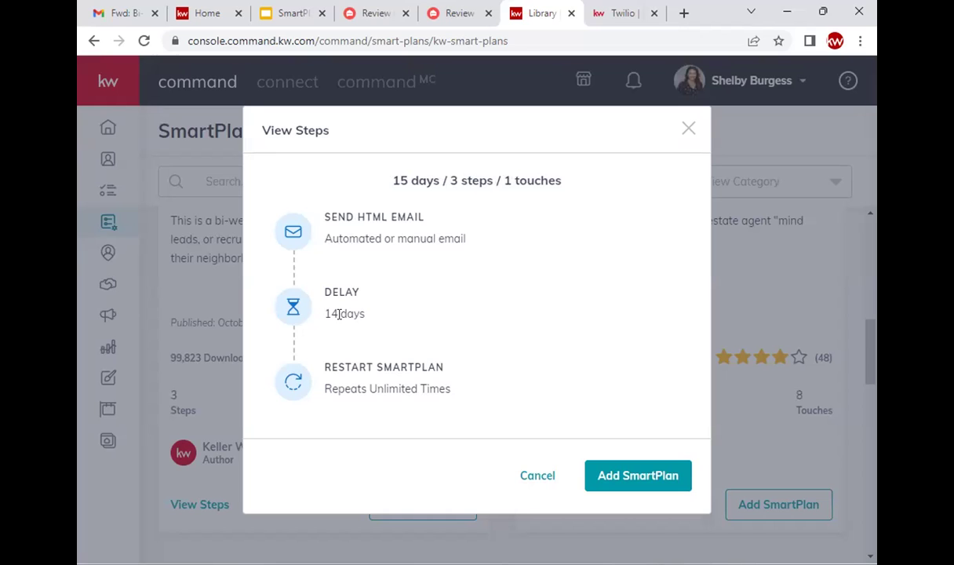
left_click(544, 480)
scroll(487, 392, "up", 2)
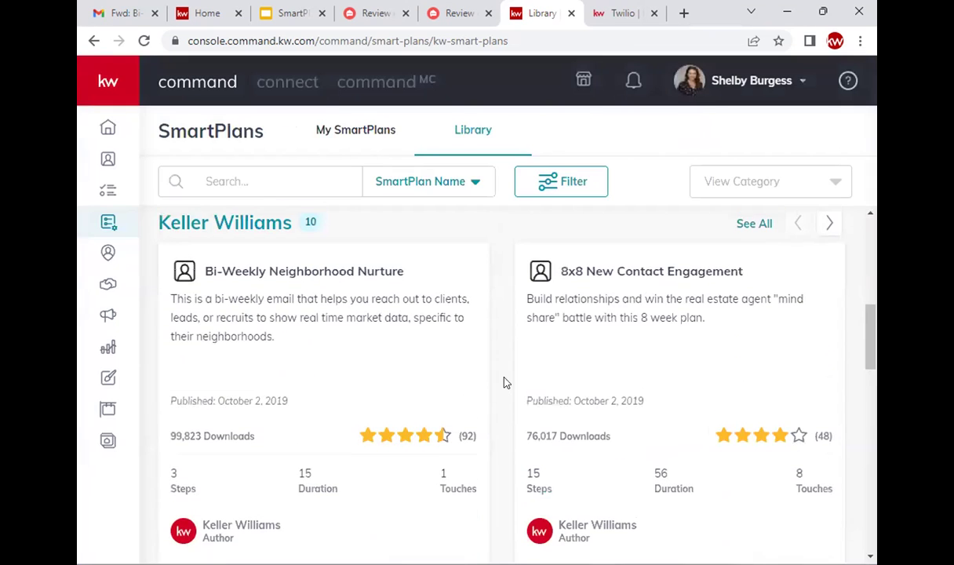
- Advance to Monthly Neighborhood Nurture and preview its steps without adding it
left_click(827, 223)
left_click(828, 224)
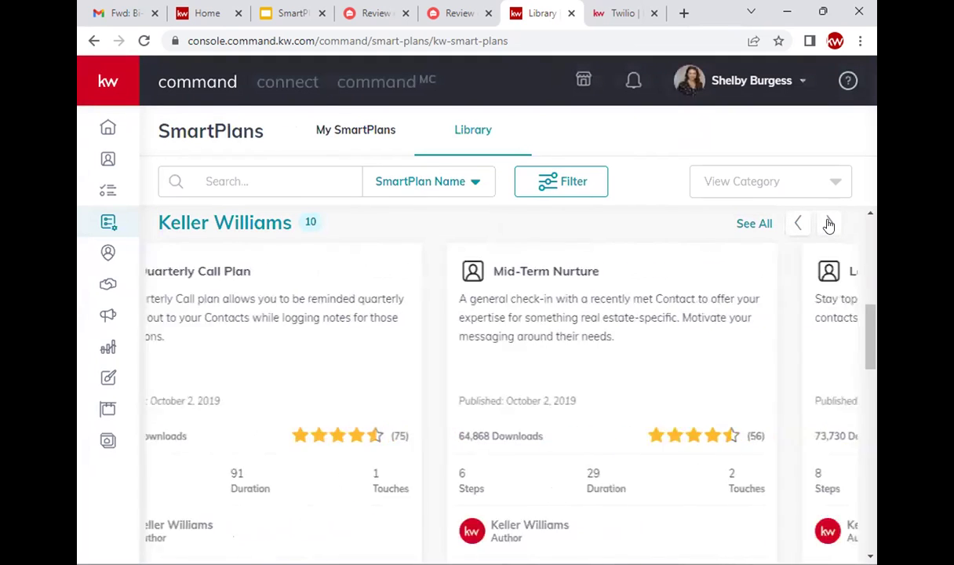
left_click(828, 224)
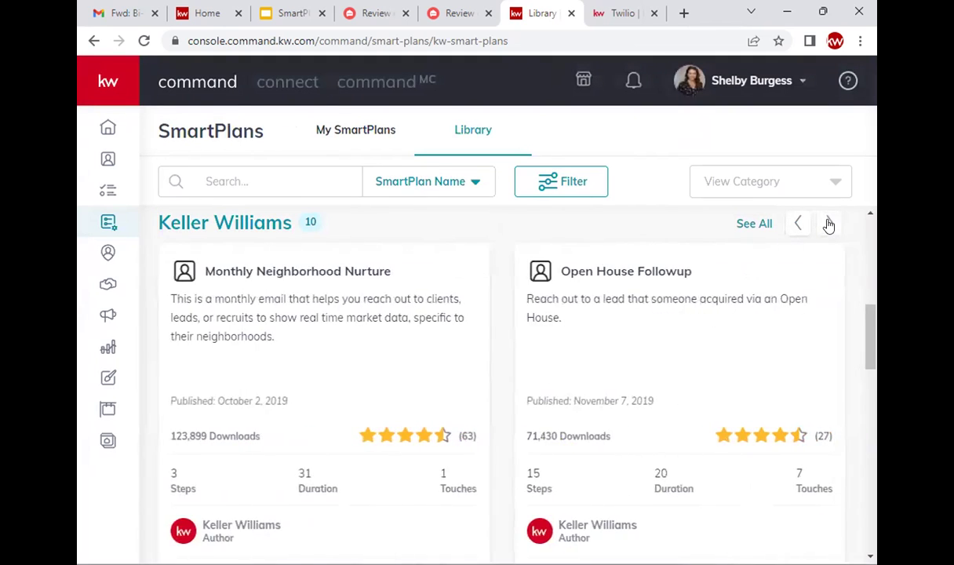
scroll(235, 401, "down", 1)
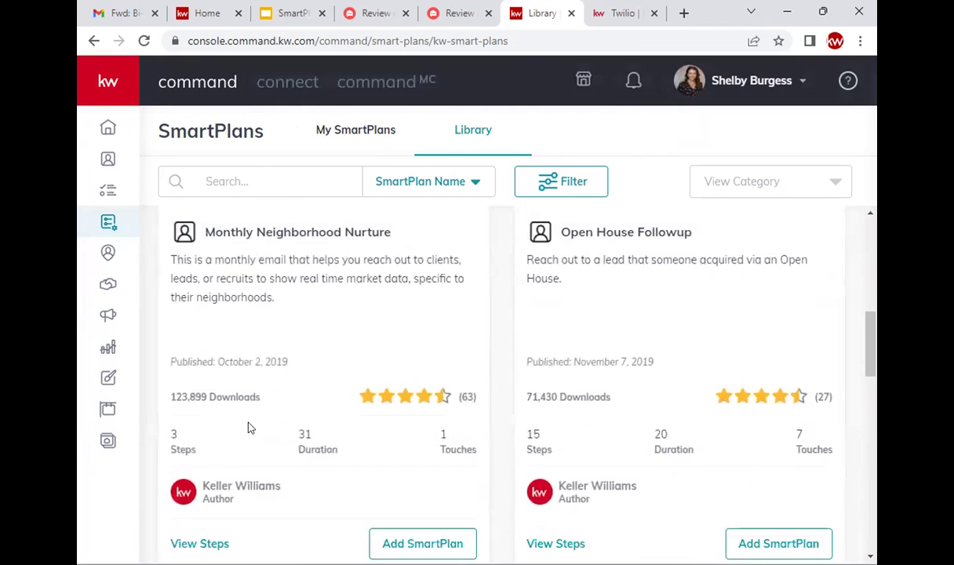
left_click(201, 505)
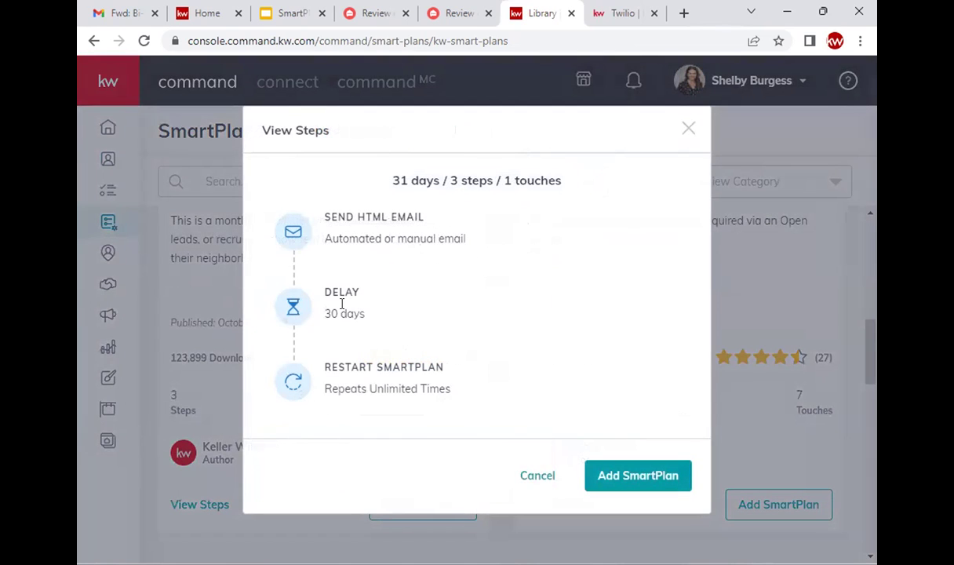
left_click(541, 476)
scroll(260, 347, "up", 1)
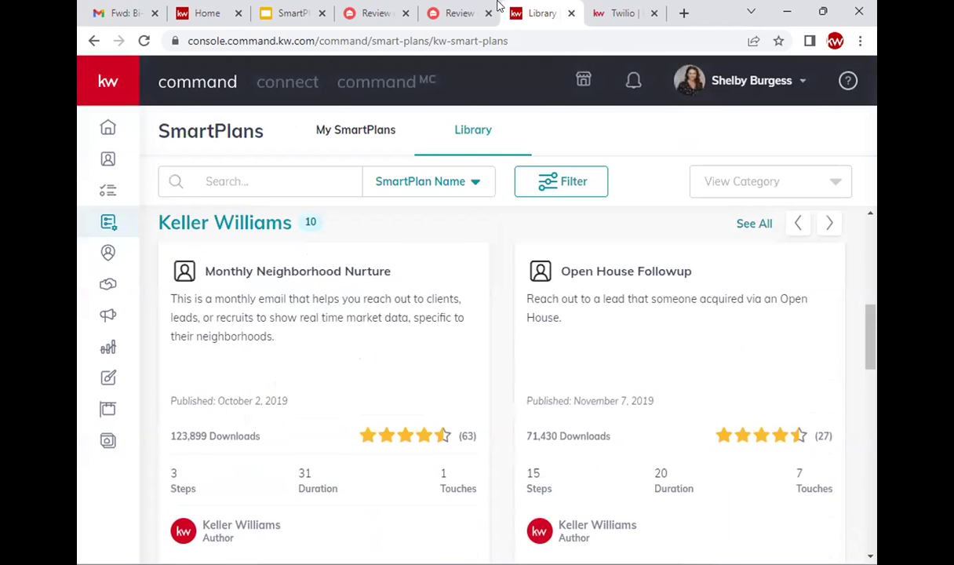
- Go back to the My SmartPlans list of 38 People Plans
left_click(458, 12)
left_click(541, 13)
scroll(453, 301, "up", 2)
scroll(451, 301, "up", 1)
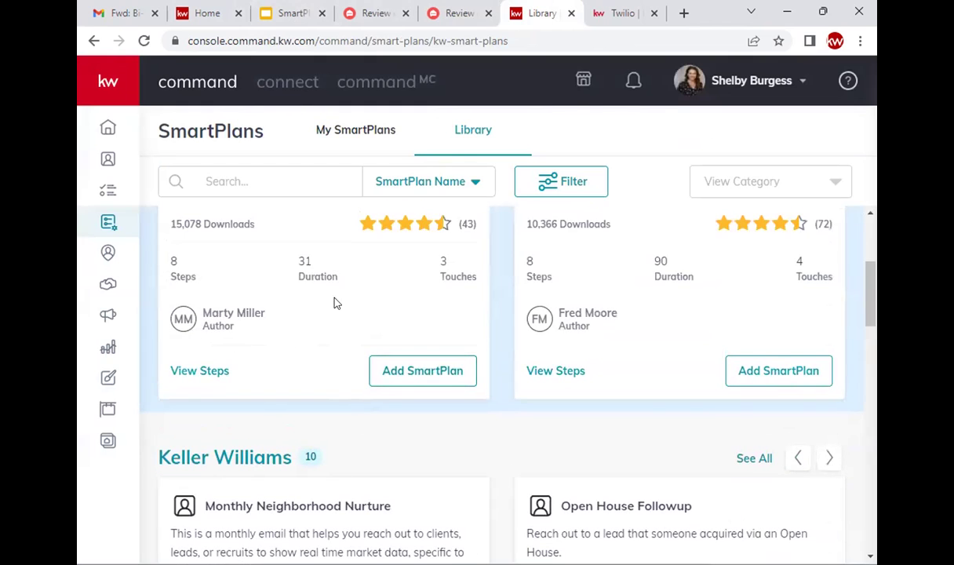
scroll(337, 337, "up", 3)
left_click(354, 129)
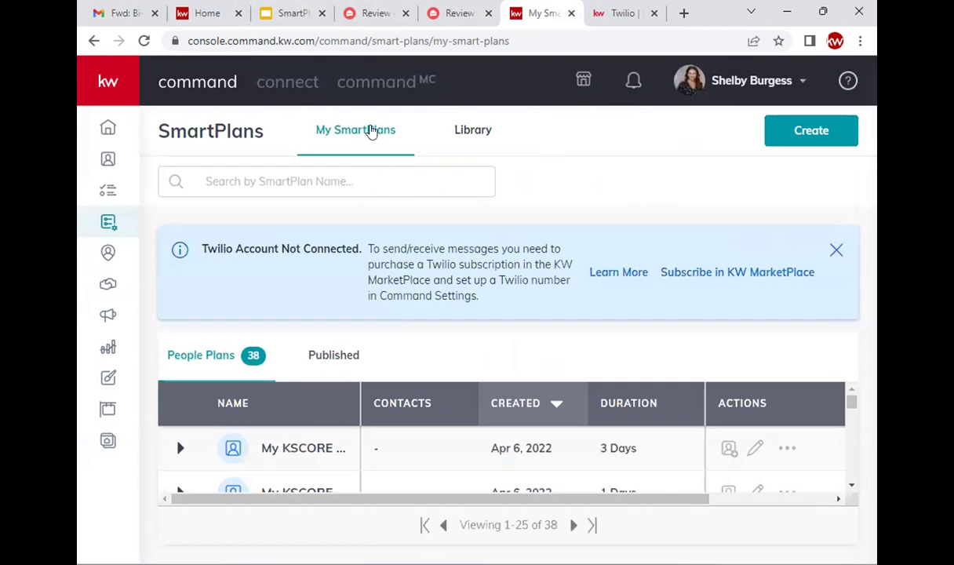
- Dismiss the Twilio notice and search SmartPlans for 'bi-weekl'
left_click(837, 249)
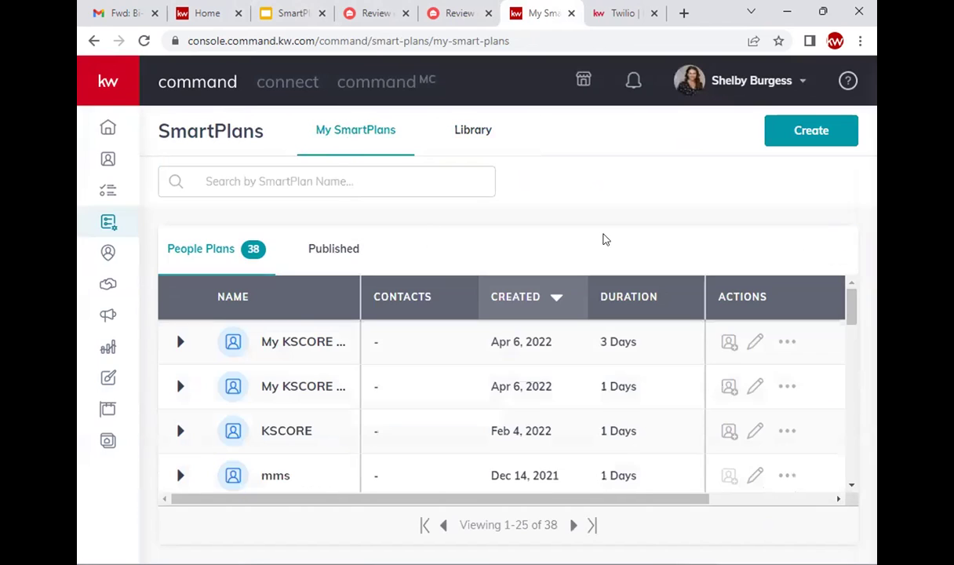
left_click(299, 182)
type("bi-weekl")
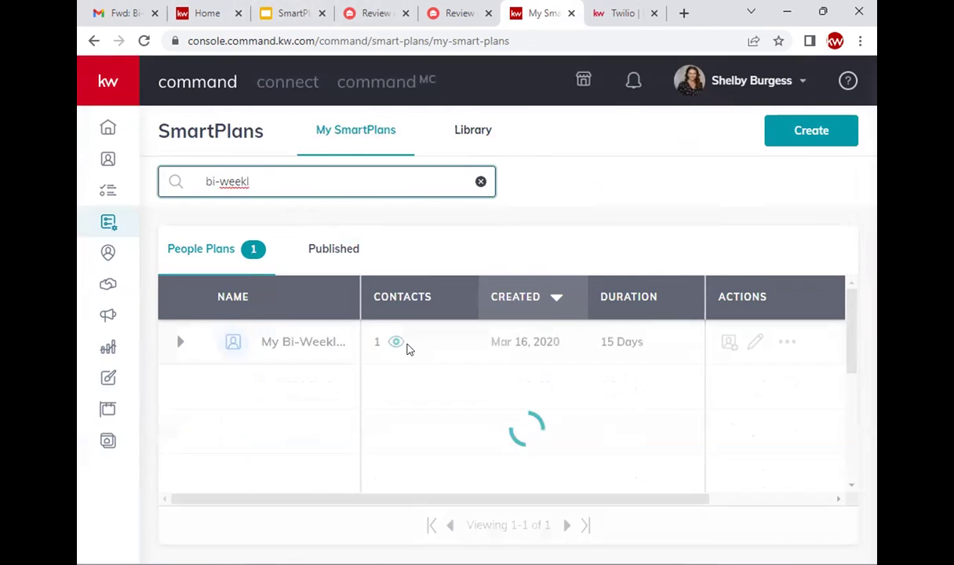
- Open Add Contacts for My Bi-Weekly Neighborhood Nurture, filtering by the Dogwood tag
left_click(727, 343)
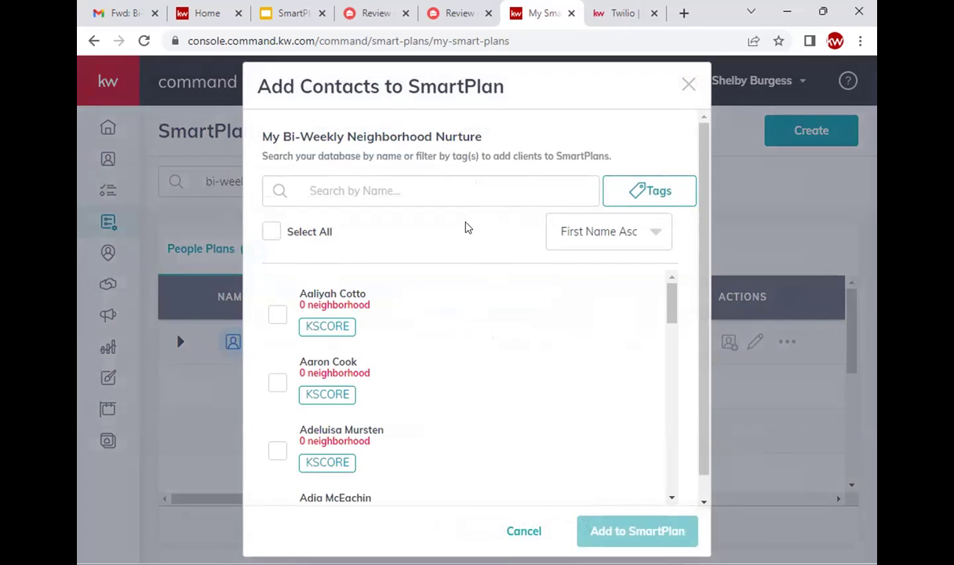
left_click(651, 192)
scroll(549, 382, "down", 3)
scroll(549, 385, "down", 1)
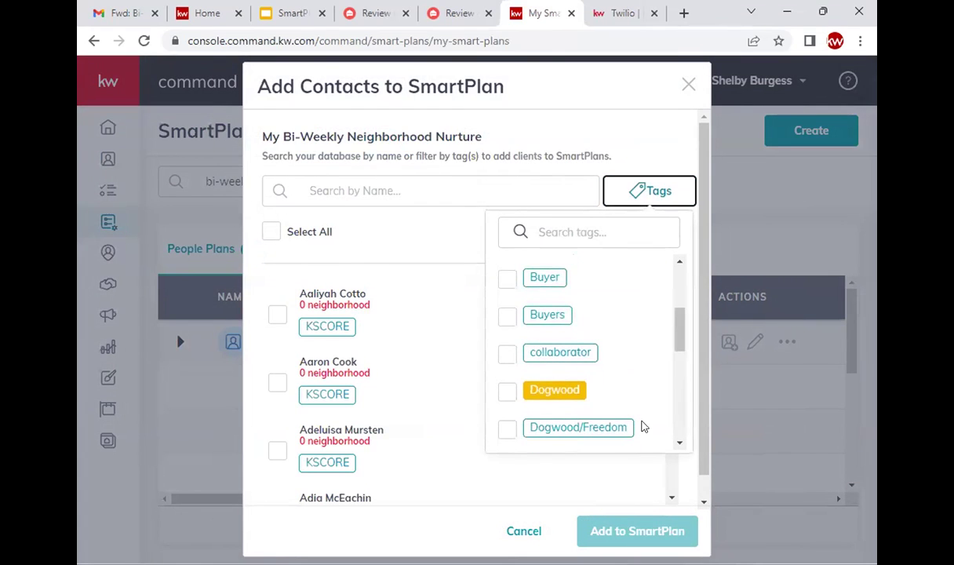
left_click(507, 392)
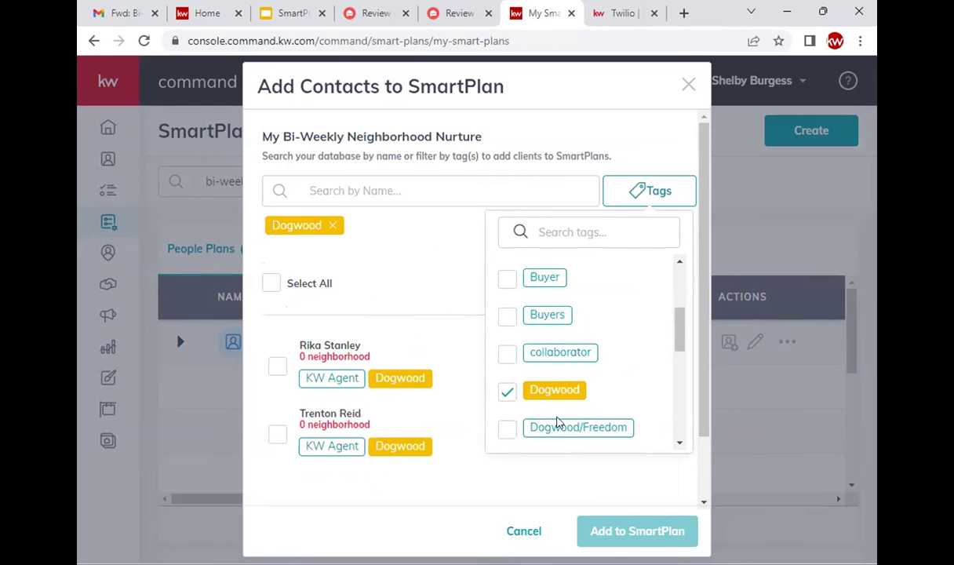
left_click(424, 260)
- Remove the Dogwood tag filter so all contacts are listed
scroll(315, 232, "down", 1)
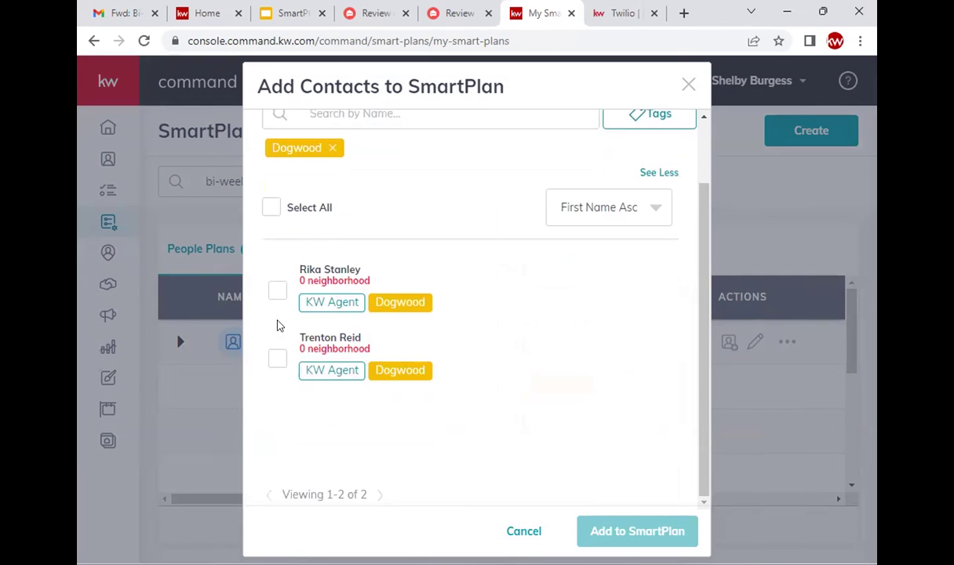
scroll(594, 147, "up", 1)
left_click(632, 191)
scroll(518, 385, "down", 3)
left_click(507, 390)
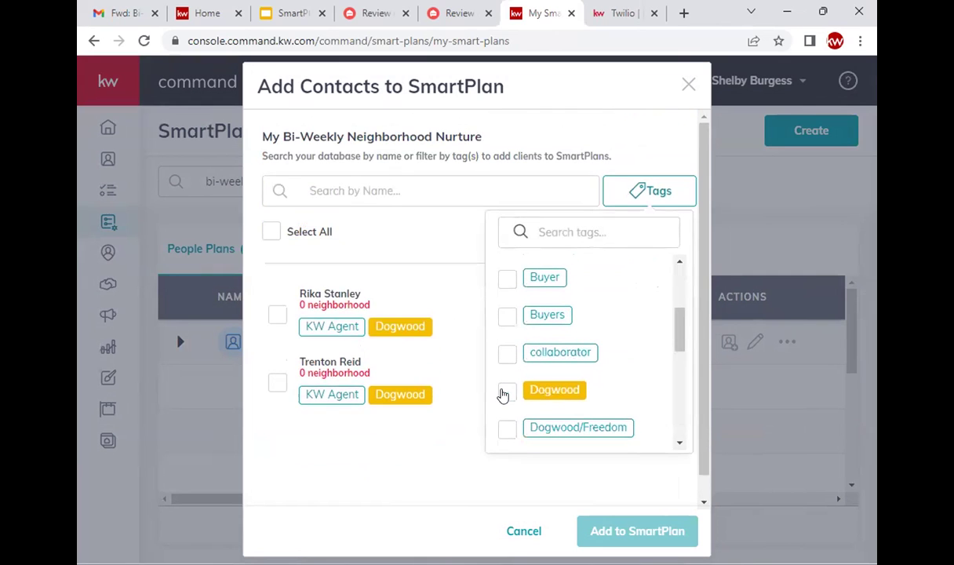
left_click(429, 236)
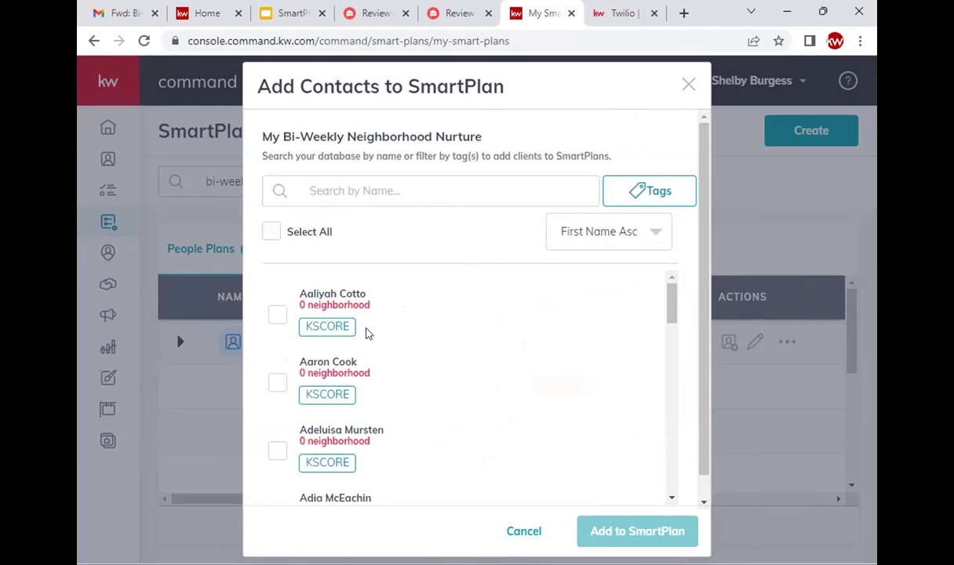
scroll(350, 325, "down", 3)
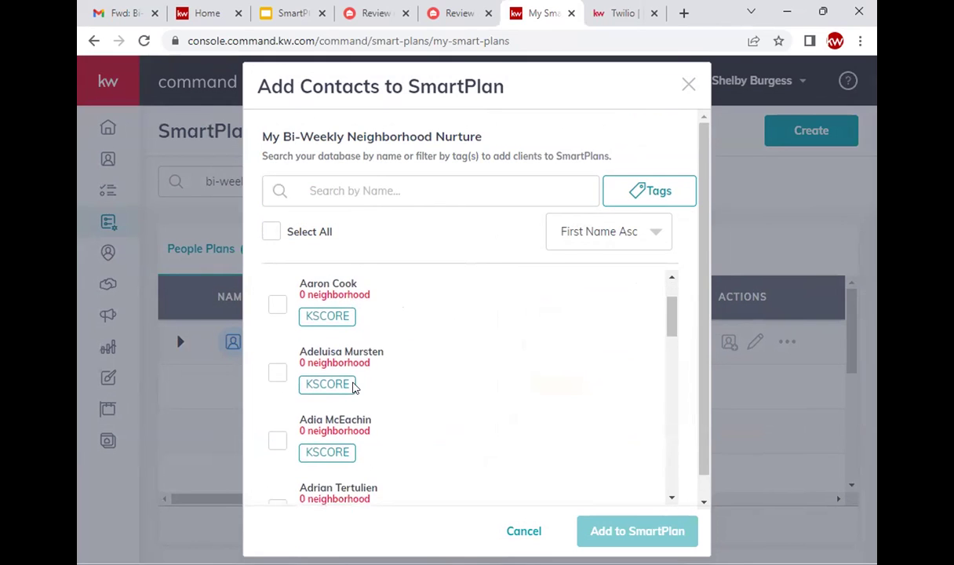
scroll(428, 421, "up", 3)
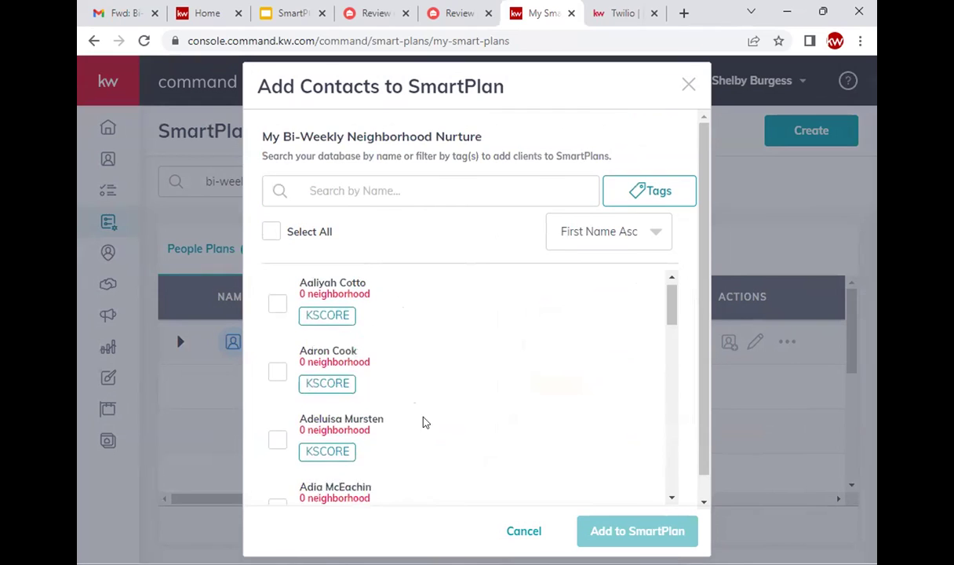
left_click(377, 188)
type("shelby")
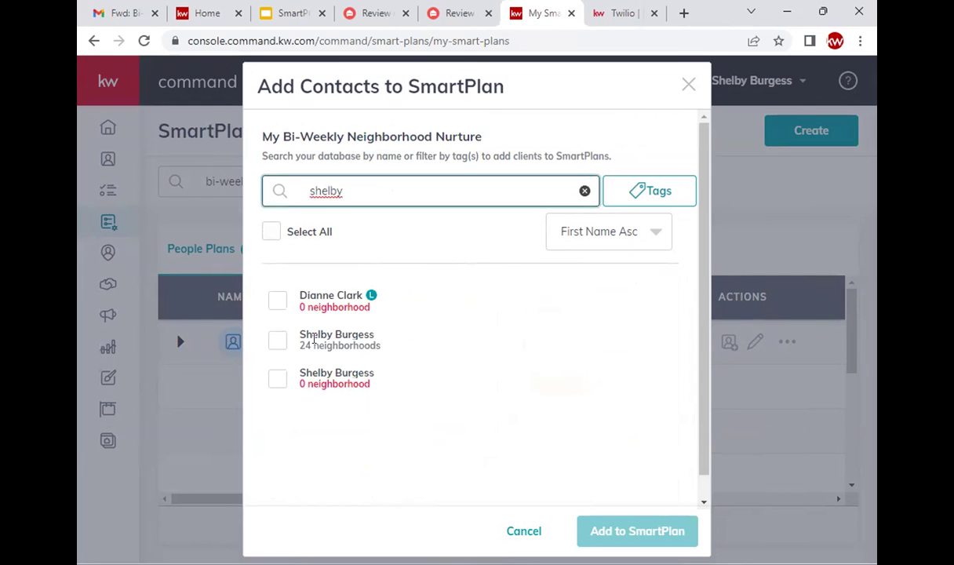
left_click(278, 339)
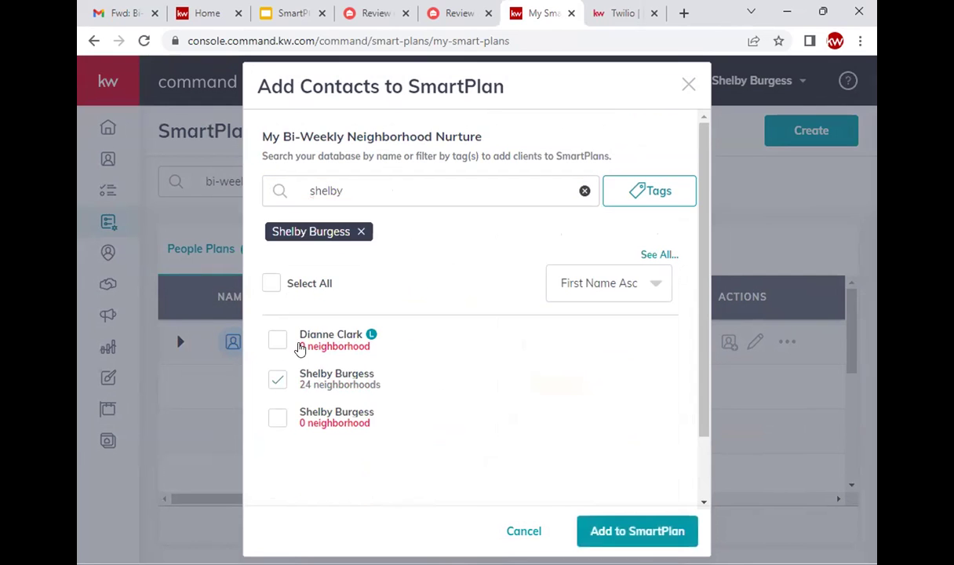
scroll(453, 379, "down", 1)
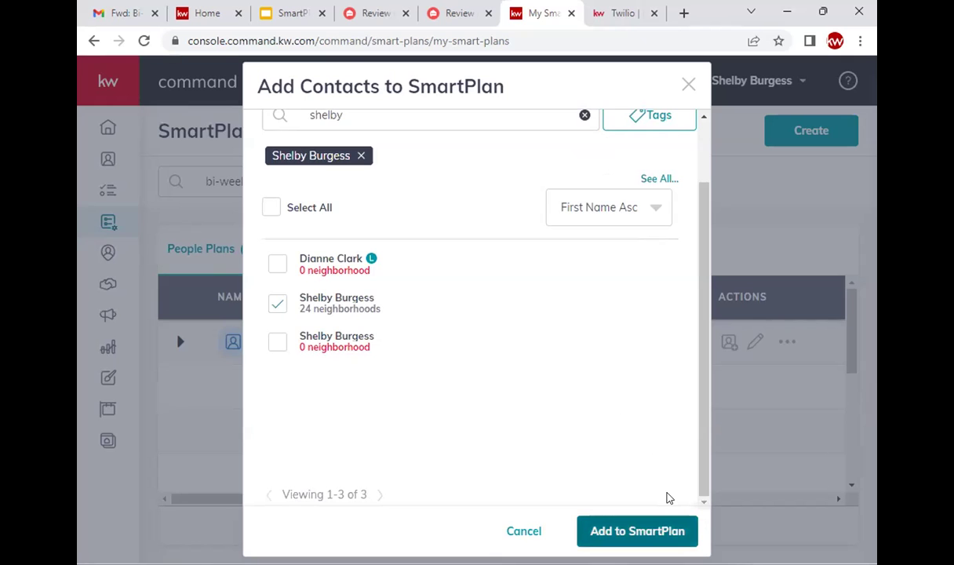
left_click(659, 521)
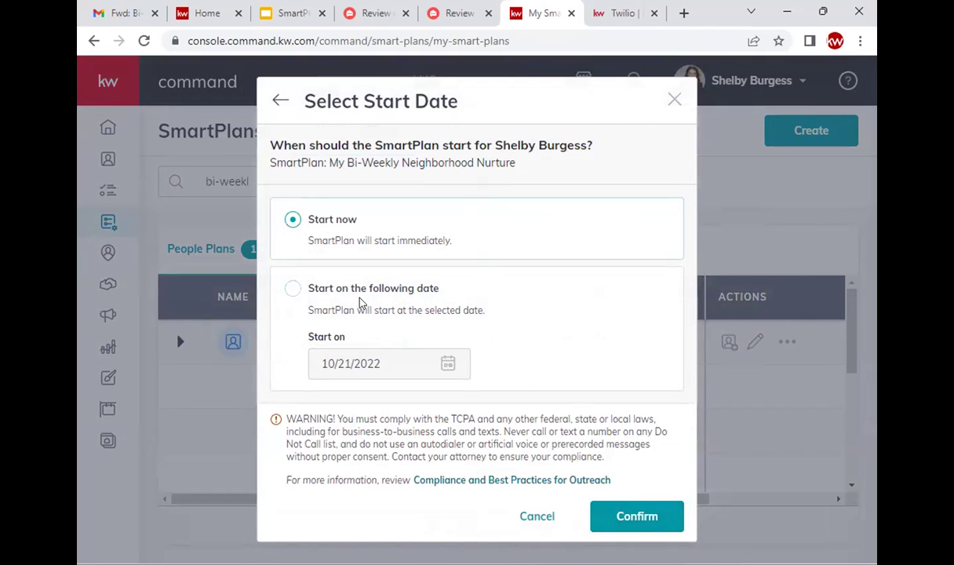
left_click(674, 100)
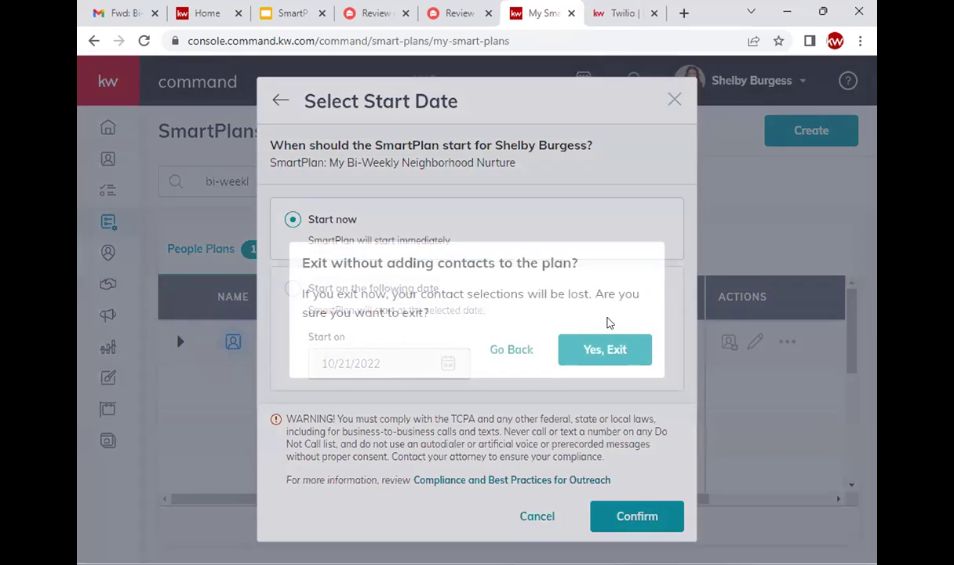
left_click(519, 350)
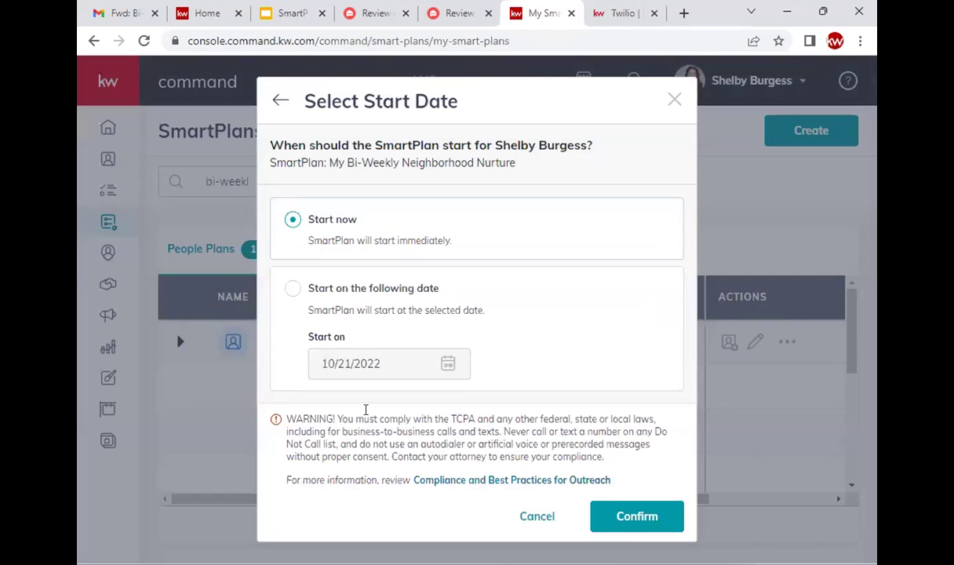
left_click(674, 100)
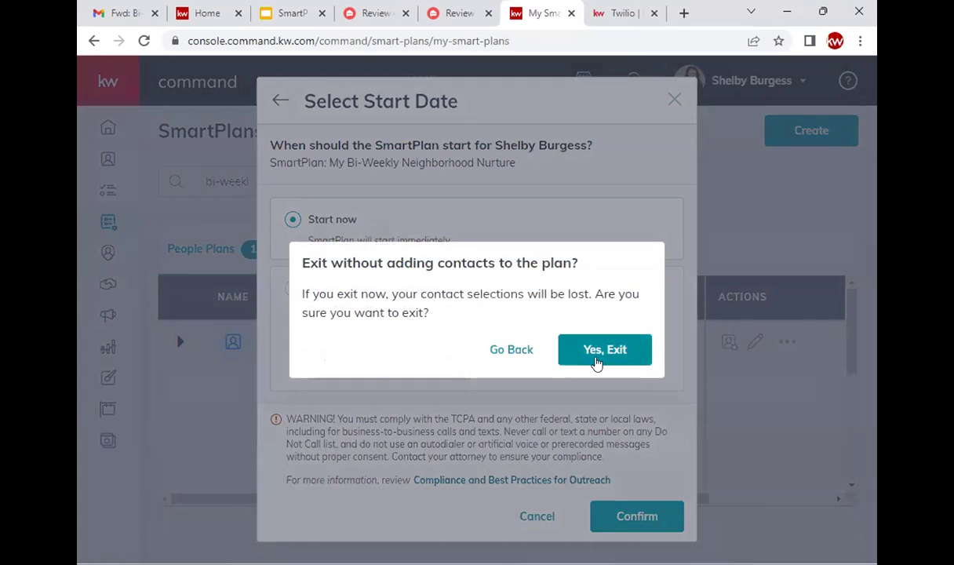
left_click(596, 348)
left_click(728, 342)
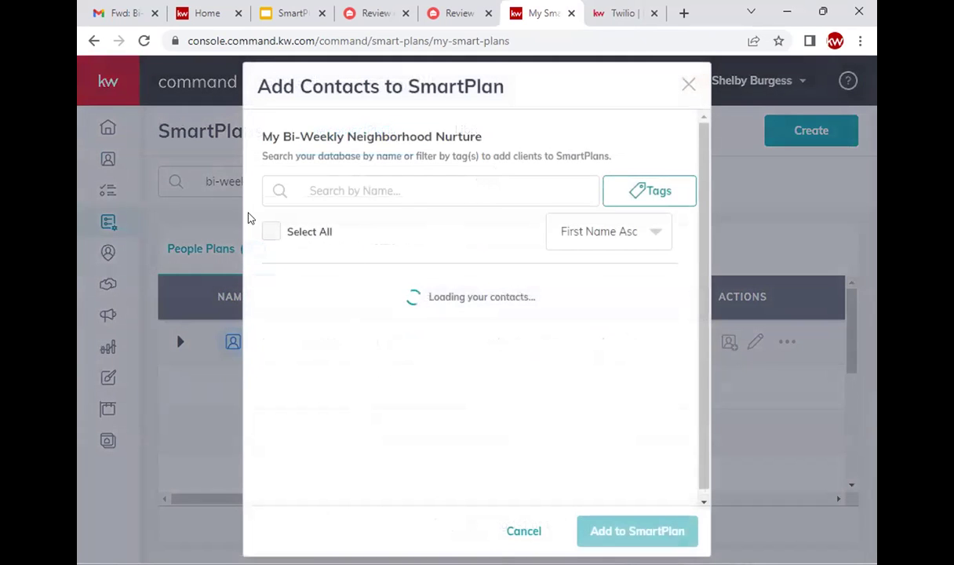
- Try adding all contacts to the bi-weekly plan, then close the missing-neighborhood errors and cancel
left_click(270, 231)
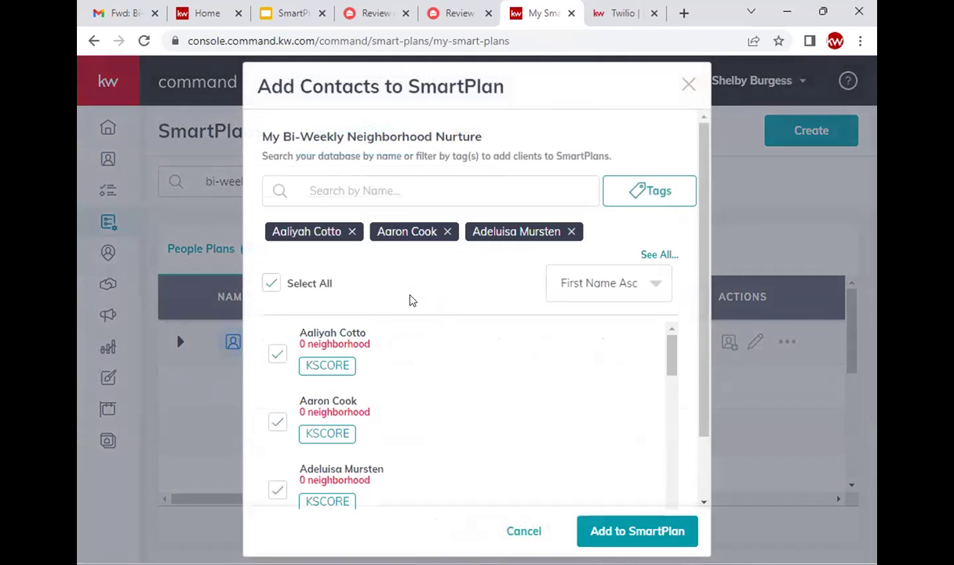
scroll(541, 416, "down", 3)
left_click(623, 536)
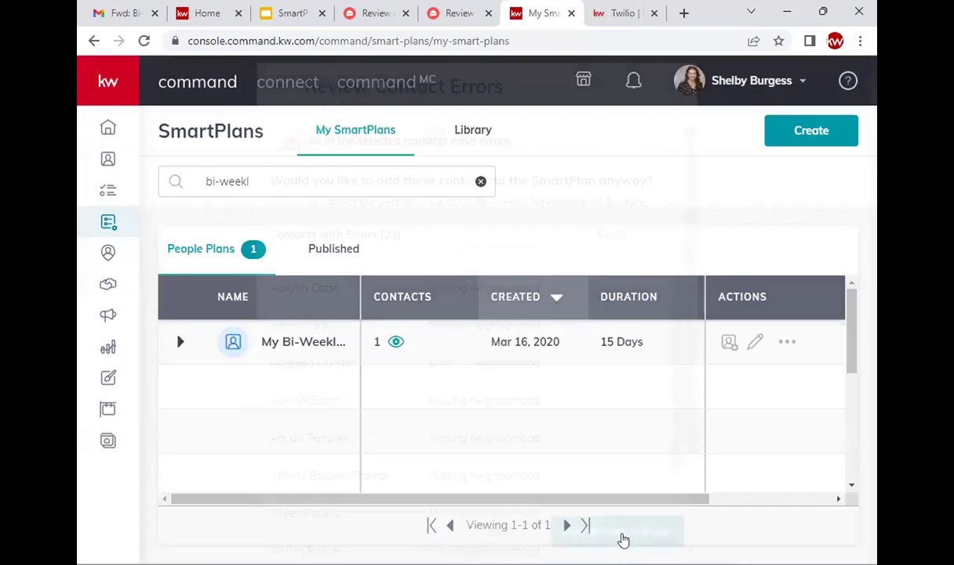
scroll(443, 346, "down", 6)
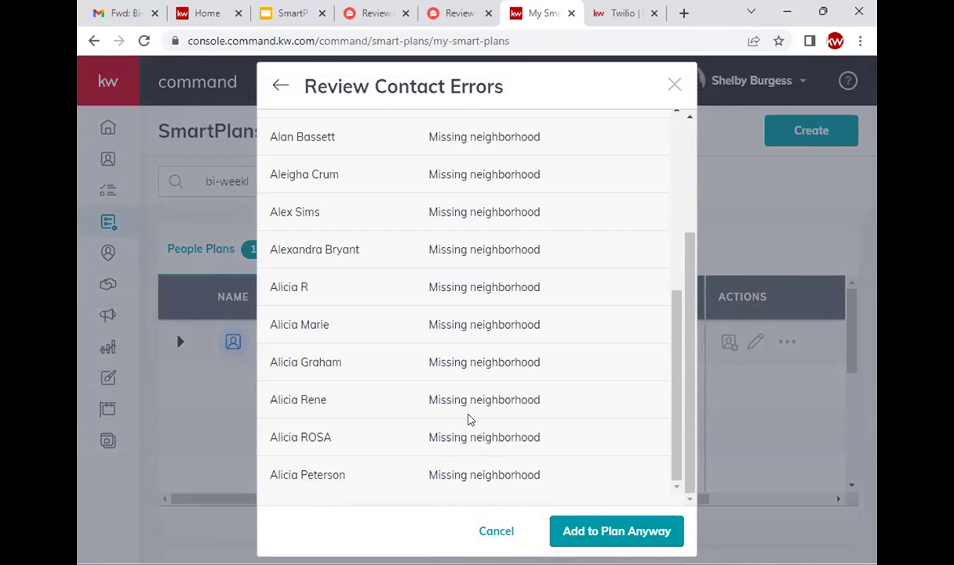
left_click(686, 86)
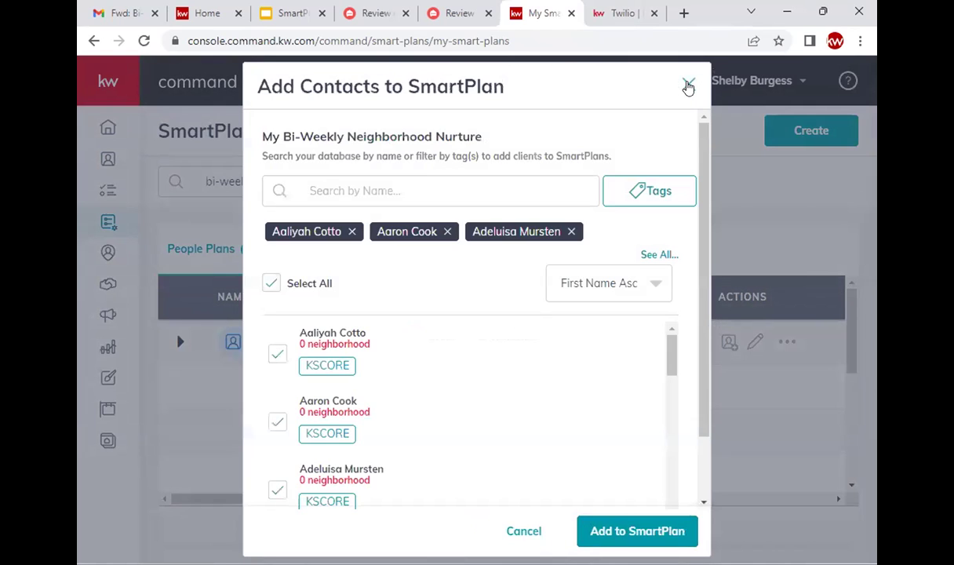
left_click(688, 86)
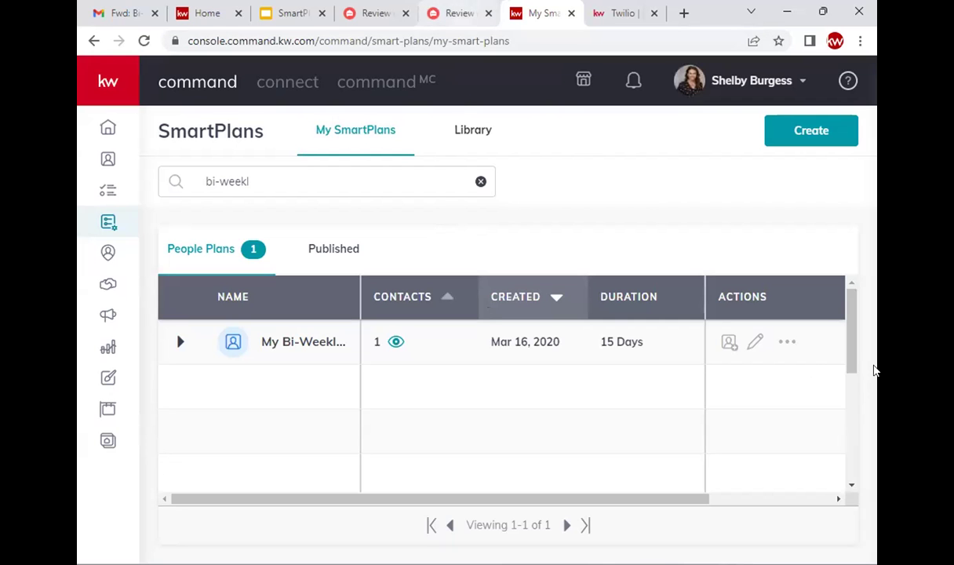
- Add the contact found by searching 's' to the bi-weekly plan with Start now, then check its contacts
left_click(728, 342)
left_click(408, 188)
type("shelby")
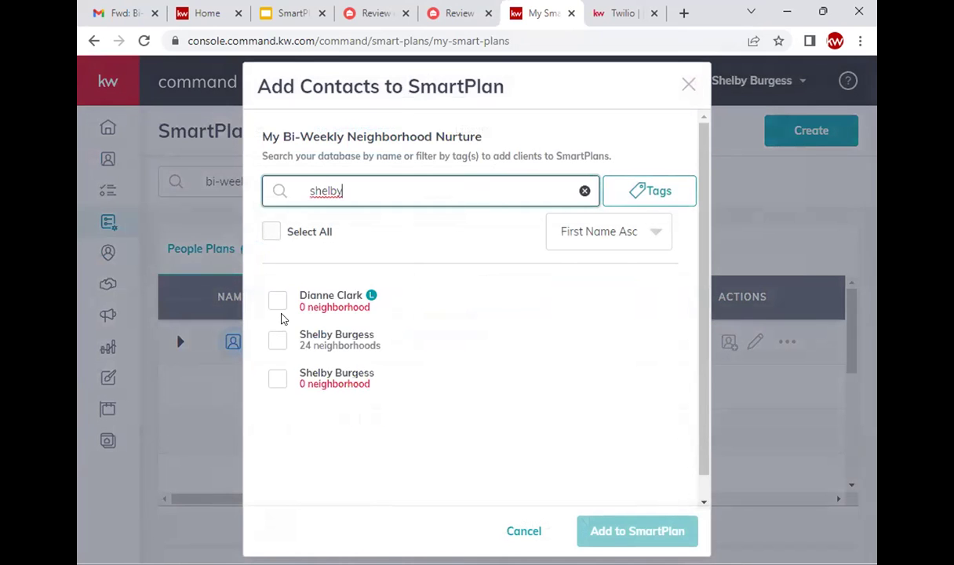
left_click(277, 336)
left_click(637, 531)
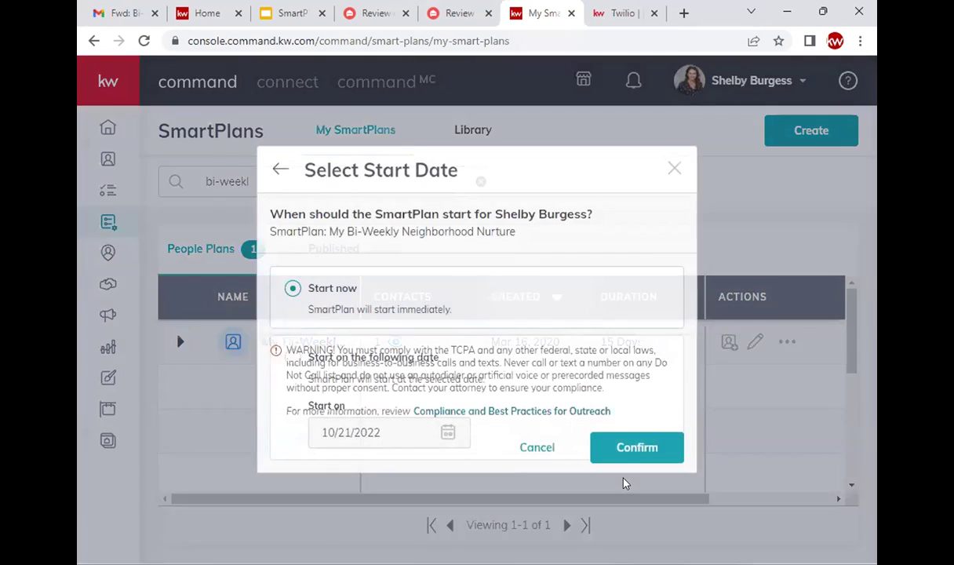
left_click(636, 504)
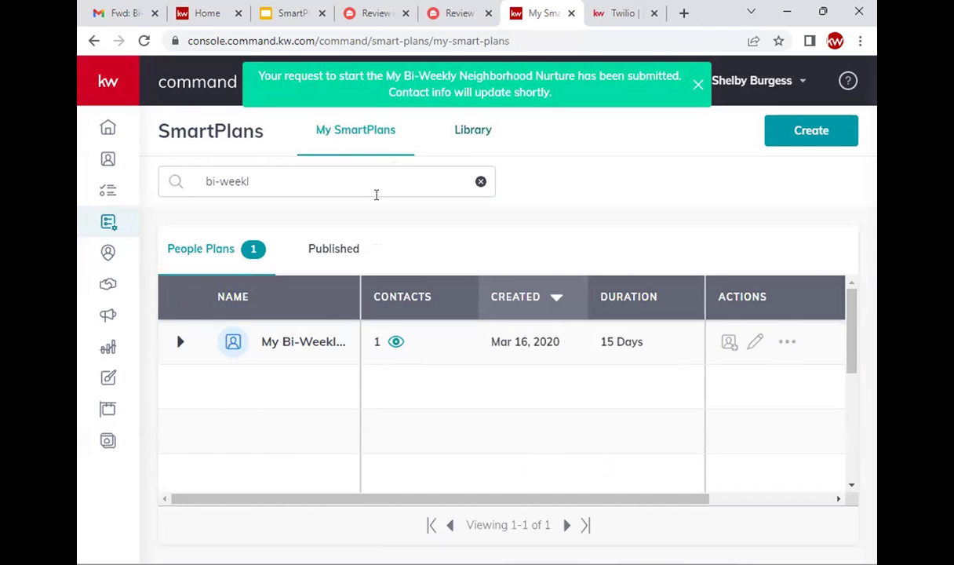
left_click(395, 341)
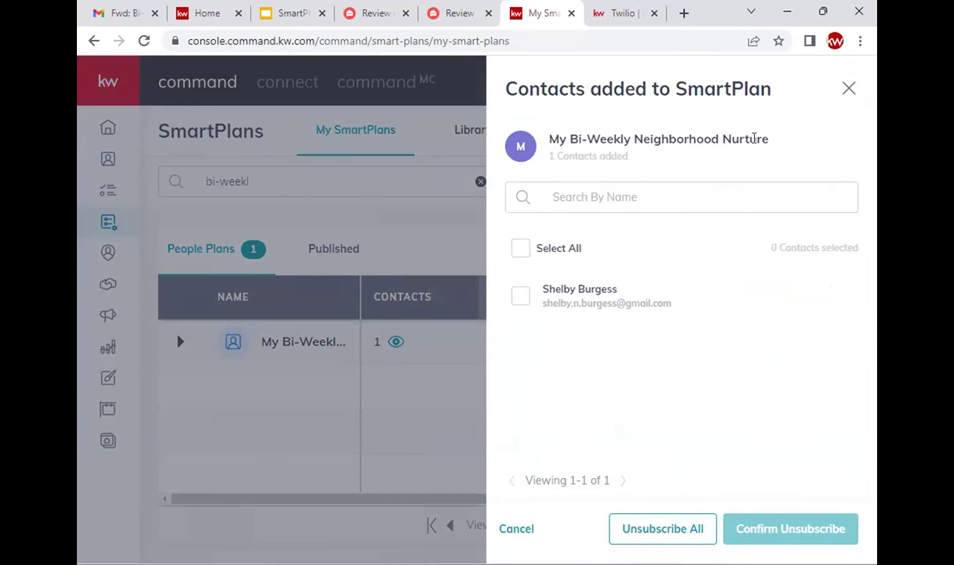
left_click(848, 89)
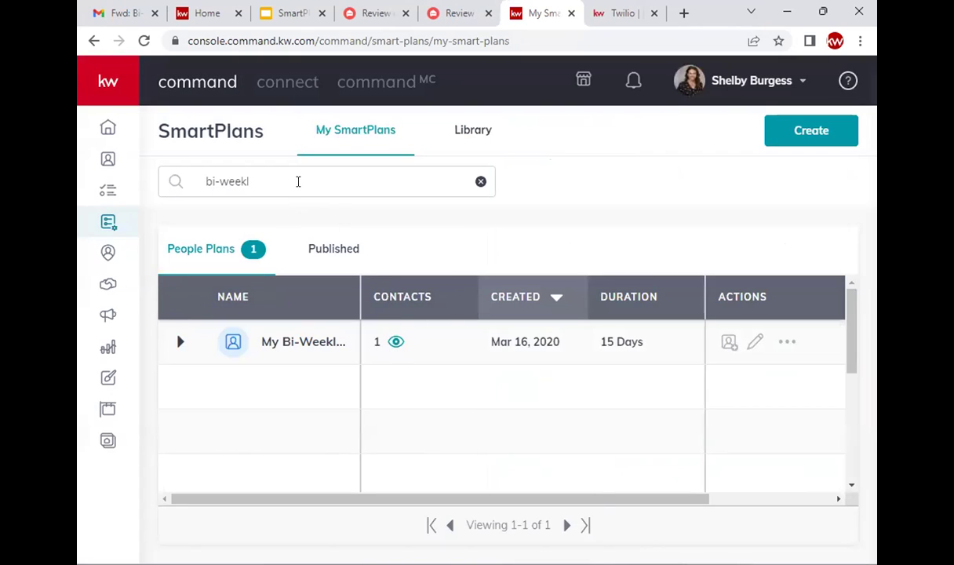
- Search plans for 'qu' and try adding all contacts to My Quarterly Call Plan
left_click_drag(295, 181, 157, 183)
type("quarter")
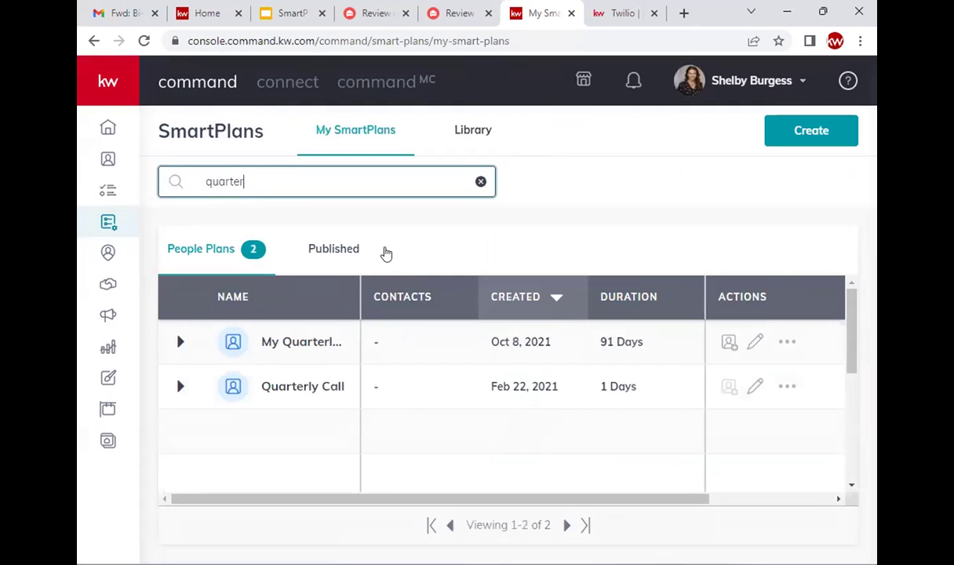
left_click(726, 342)
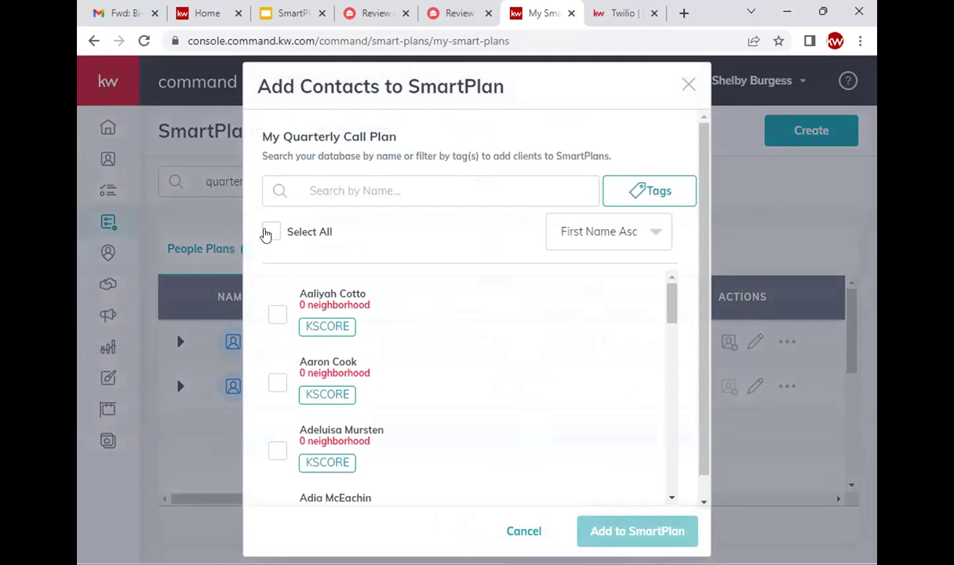
left_click(270, 231)
scroll(471, 411, "down", 6)
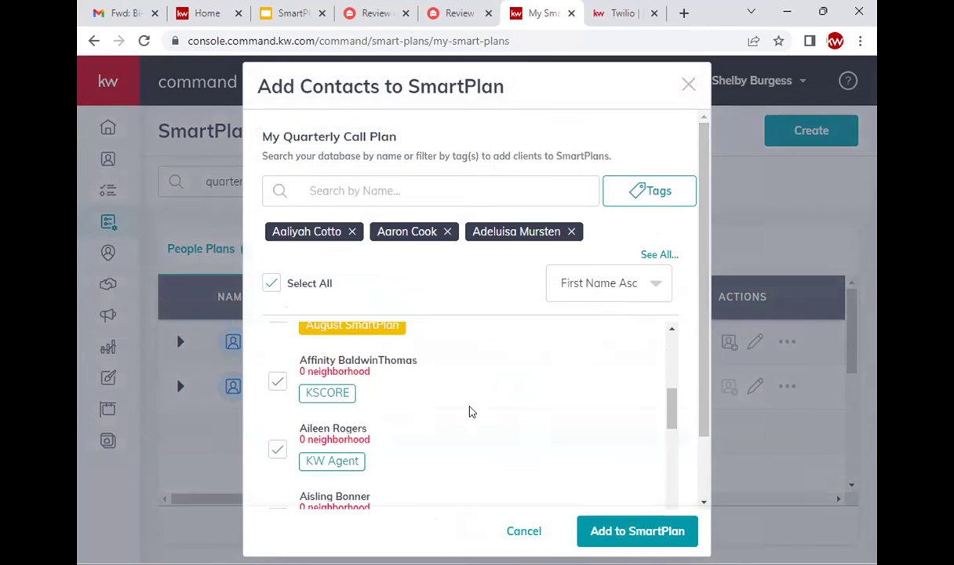
scroll(471, 412, "down", 2)
left_click(671, 539)
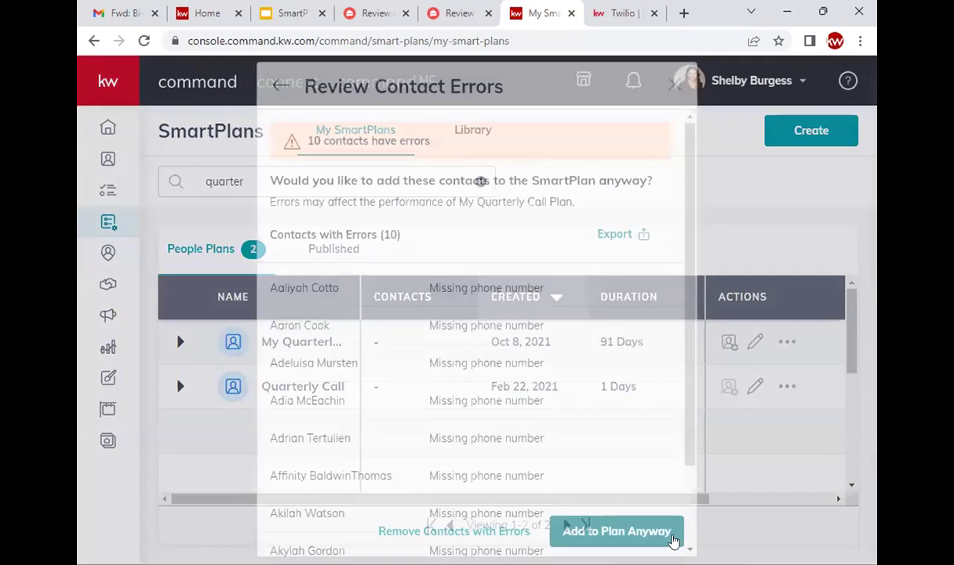
- Exit the missing-phone-number error review without adding anyone, then reopen the contact picker
scroll(566, 400, "down", 3)
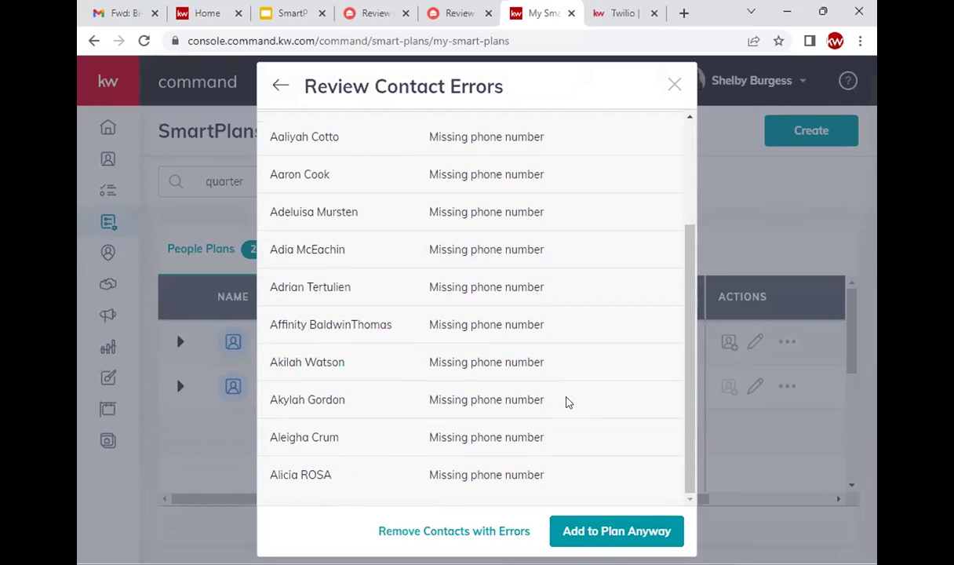
scroll(566, 400, "up", 3)
left_click(674, 84)
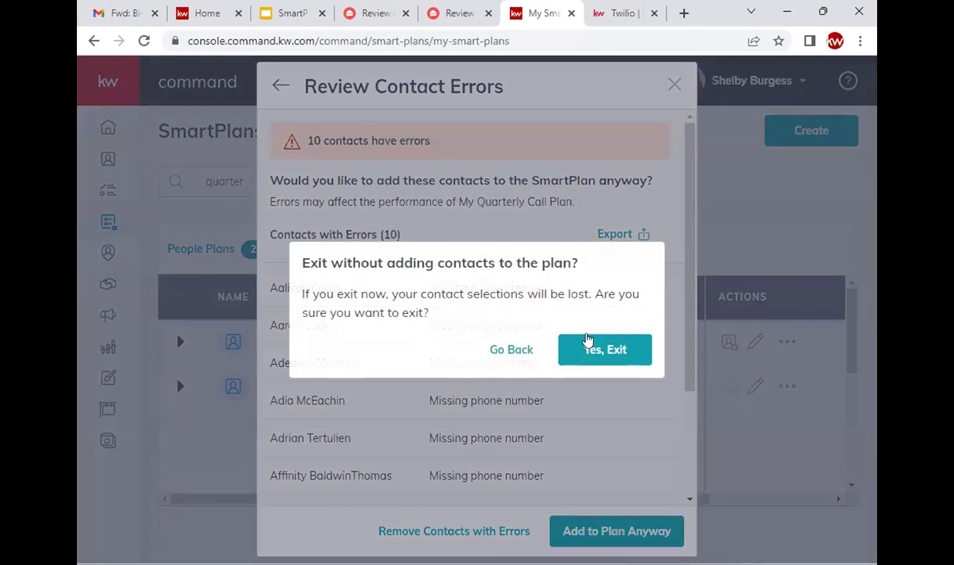
left_click(497, 350)
left_click(674, 86)
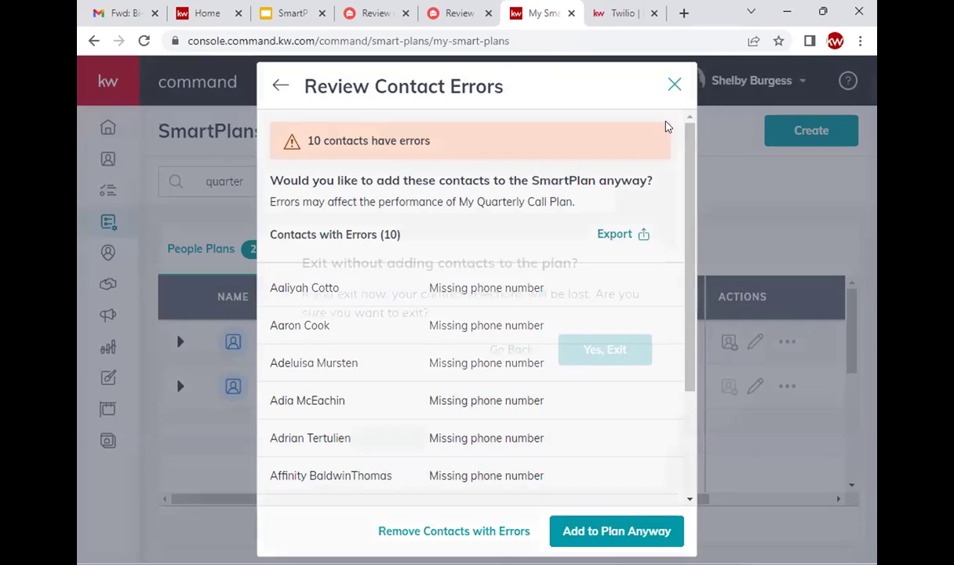
left_click(616, 350)
left_click(728, 341)
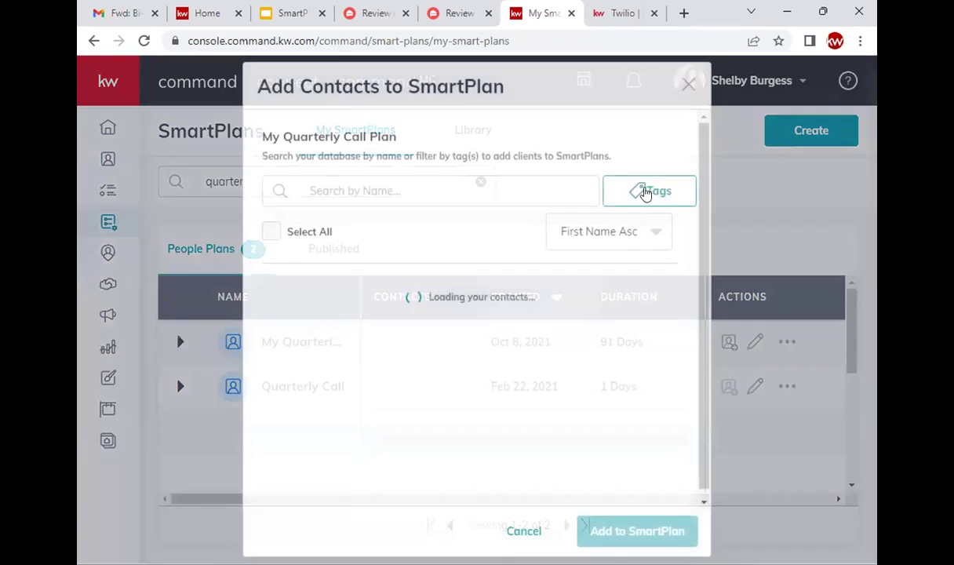
- Try the Agent and Keller Williams tag filters, then remove both
left_click(507, 270)
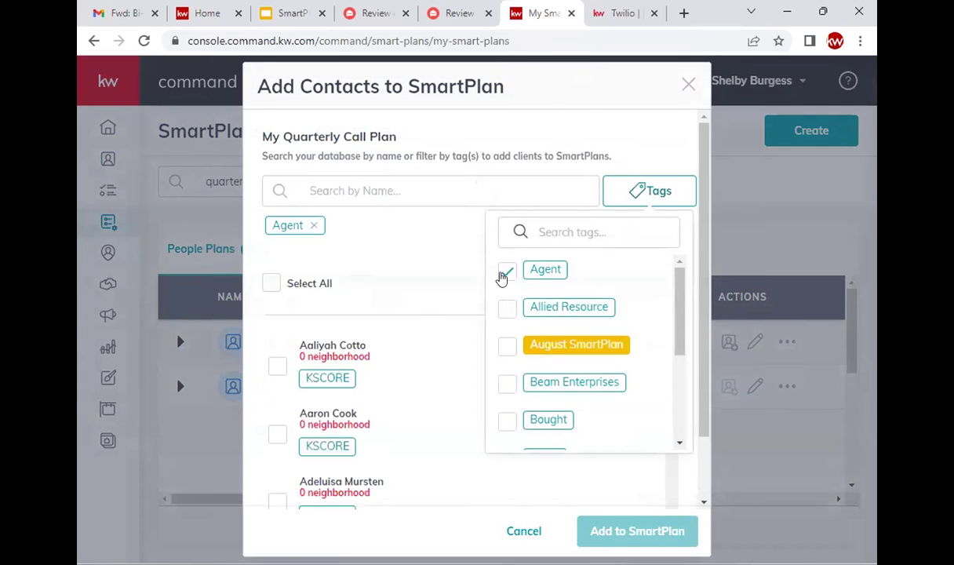
left_click(507, 271)
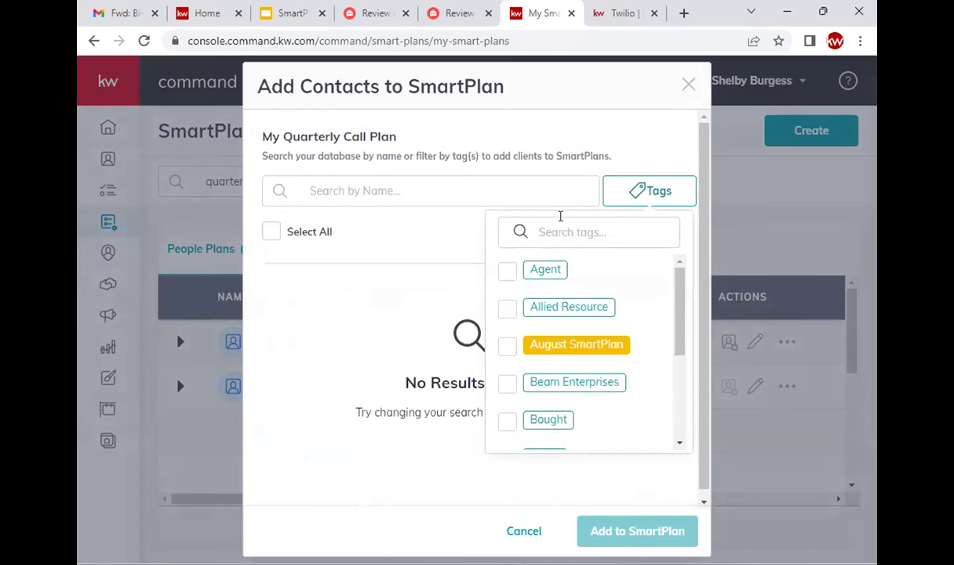
type("kell")
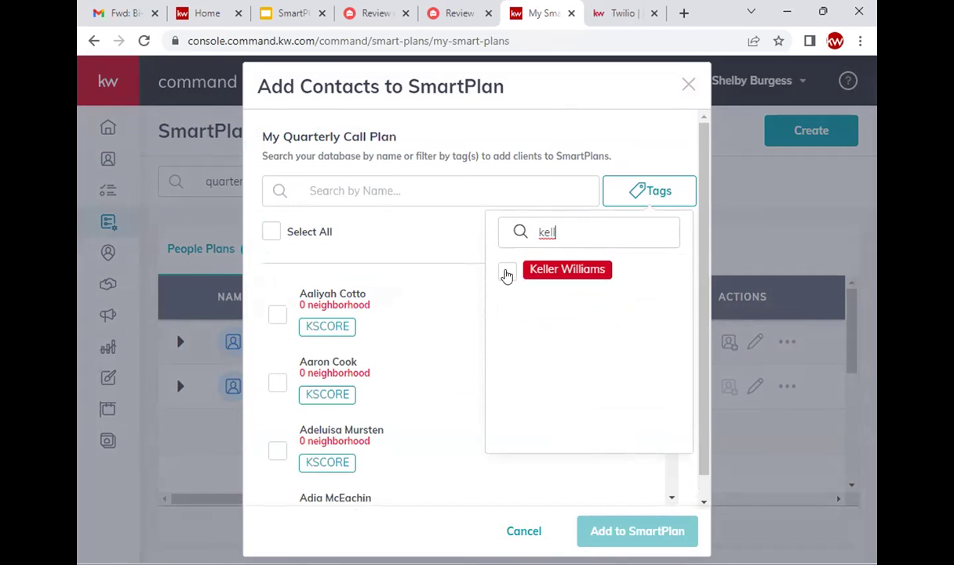
left_click(507, 271)
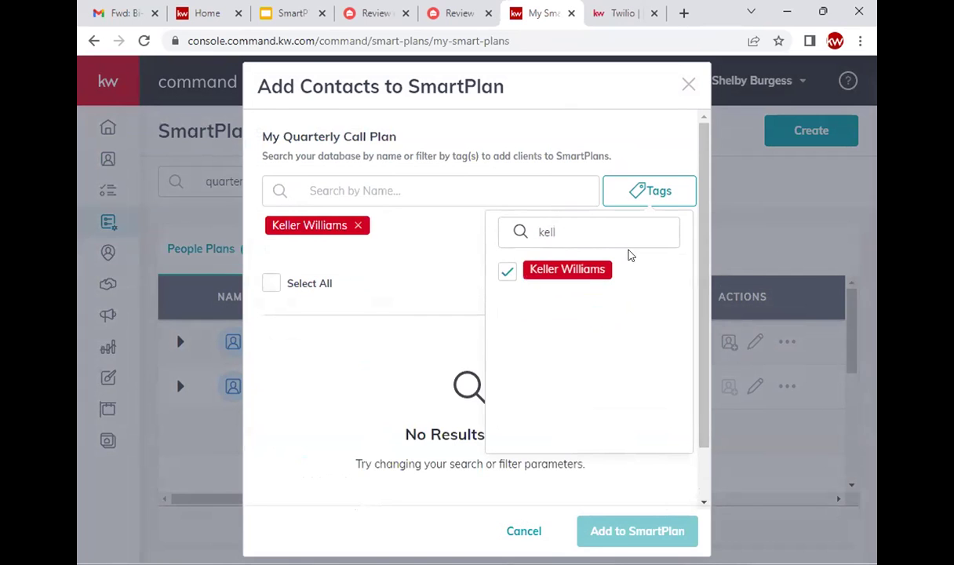
left_click(507, 271)
- Clear the tag search, filter to the KW Agent tag and select all listed contacts
double_click(571, 229)
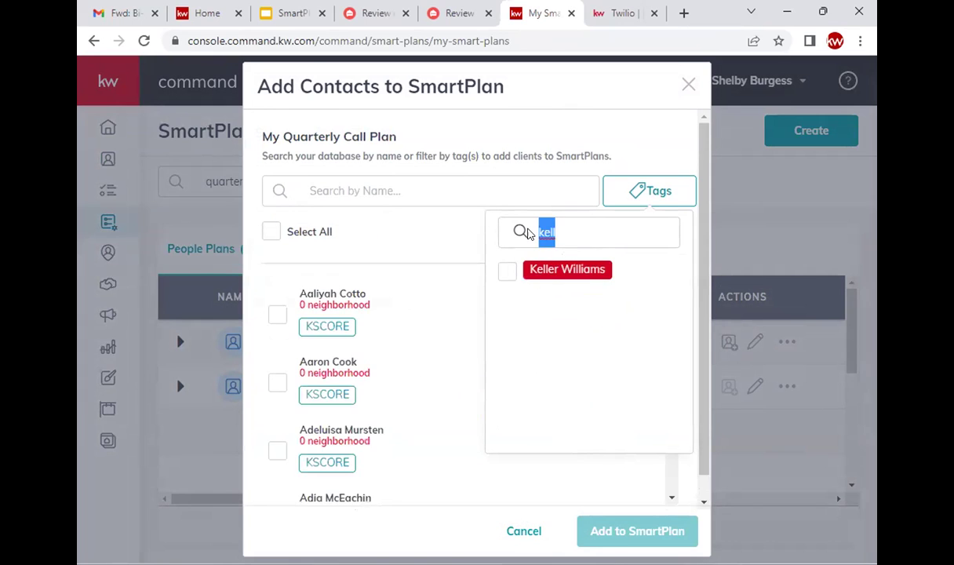
key("BackSpace")
scroll(616, 324, "down", 2)
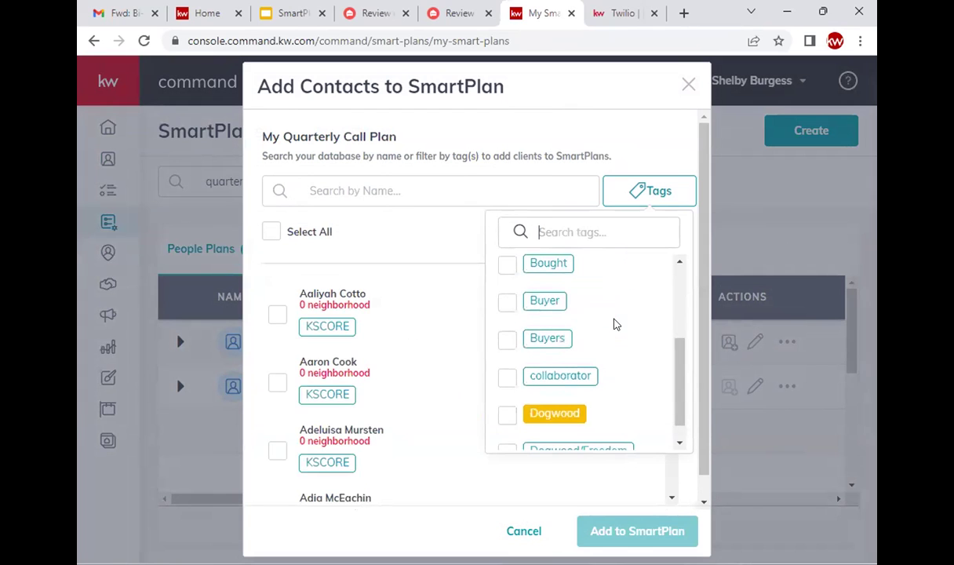
scroll(548, 375, "down", 1)
scroll(549, 353, "down", 2)
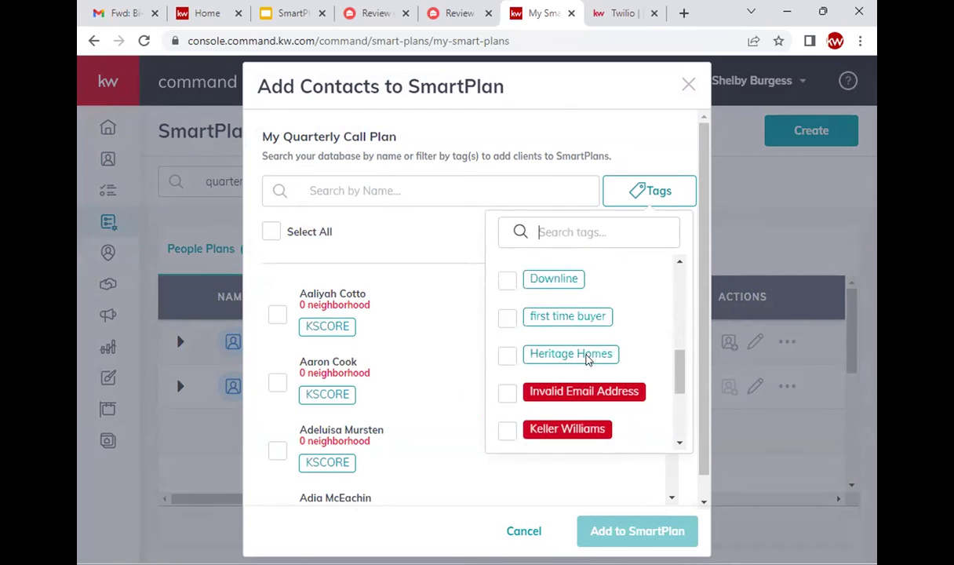
scroll(570, 357, "down", 1)
scroll(570, 357, "down", 2)
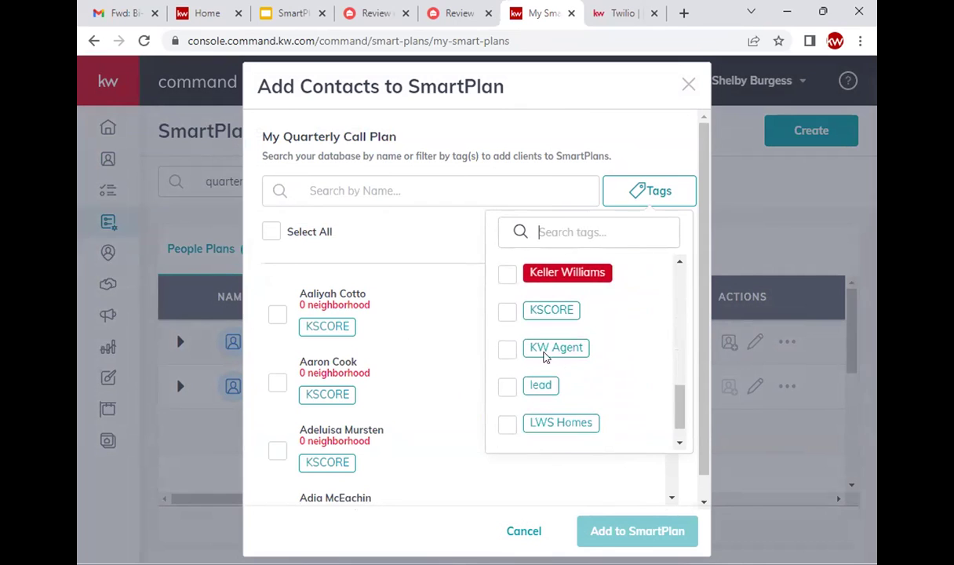
left_click(502, 347)
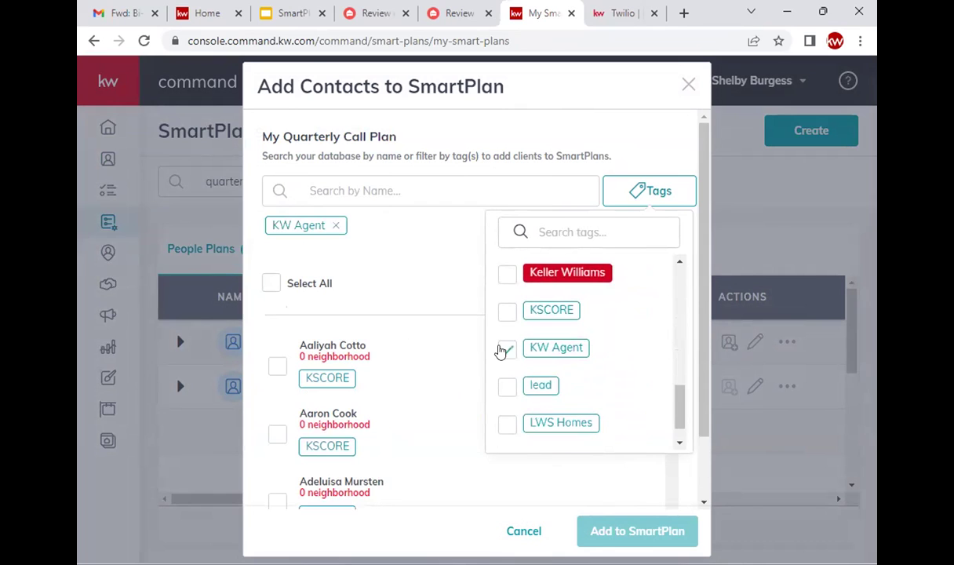
left_click(418, 230)
left_click(271, 283)
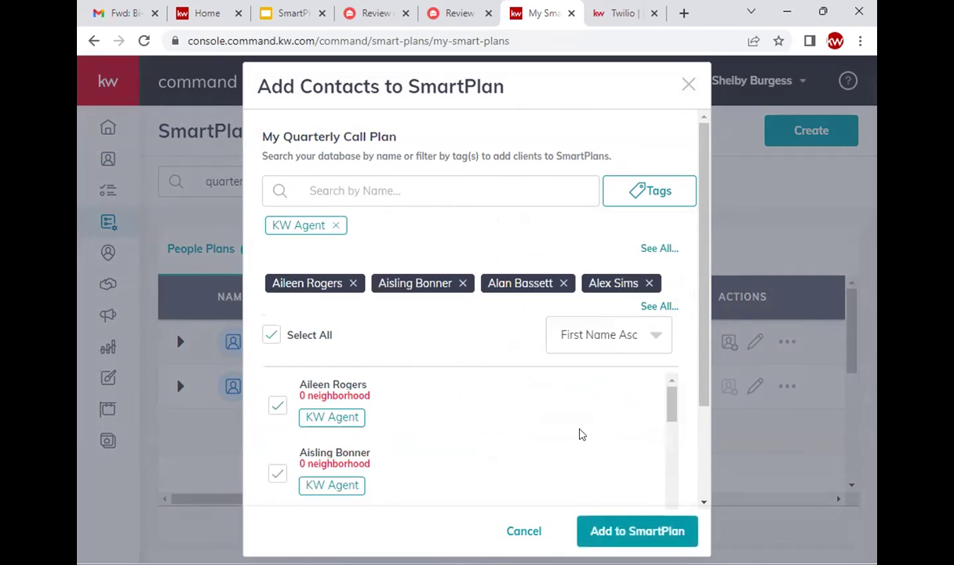
- Add the KW Agent contacts and try a staggered start at 5 contacts per day
left_click(668, 533)
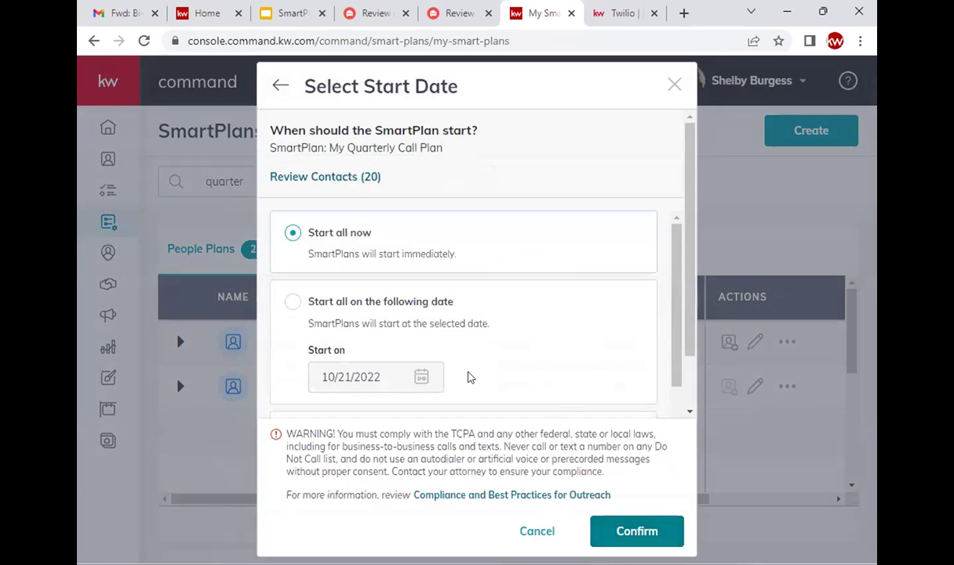
scroll(469, 365, "down", 3)
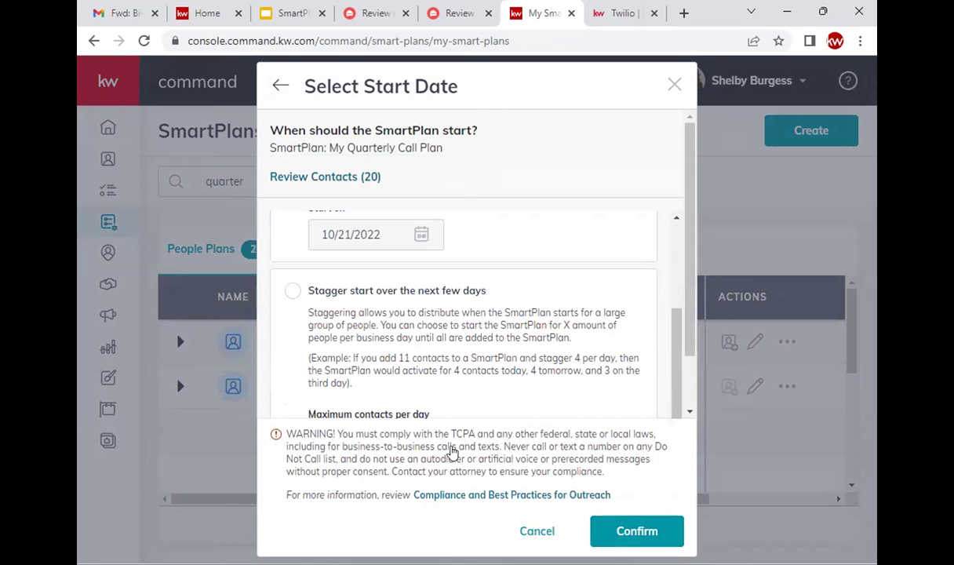
scroll(457, 381, "down", 2)
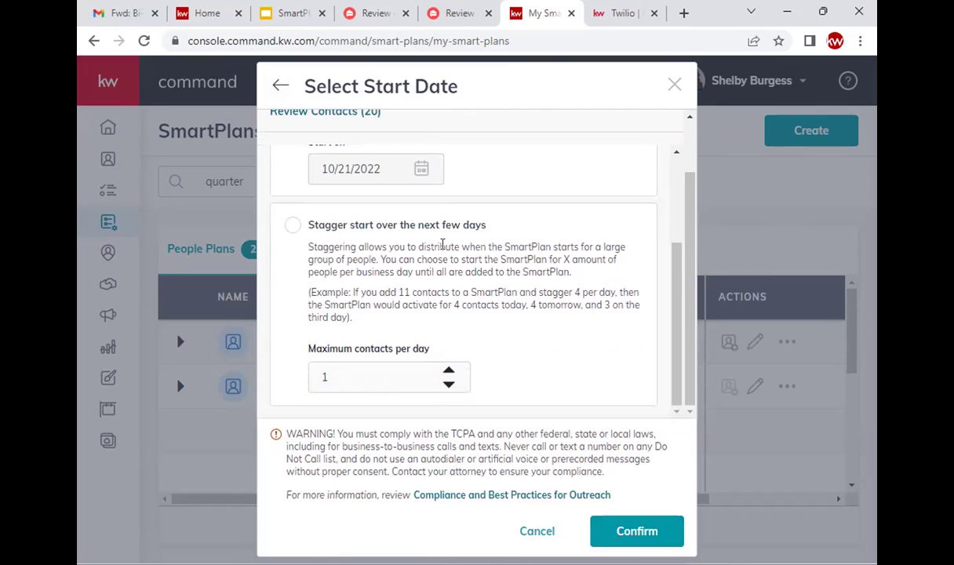
scroll(549, 226, "up", 5)
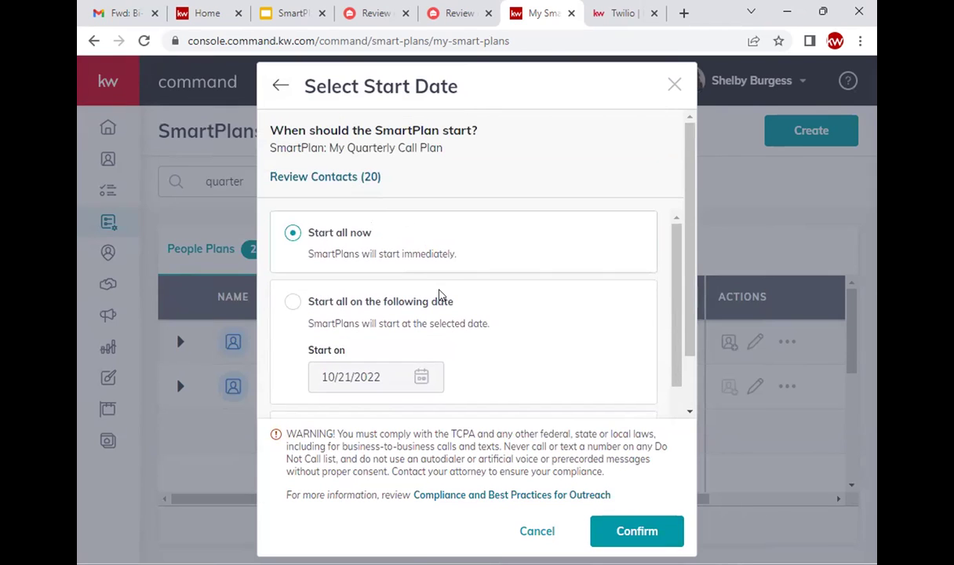
scroll(441, 298, "down", 3)
left_click(291, 229)
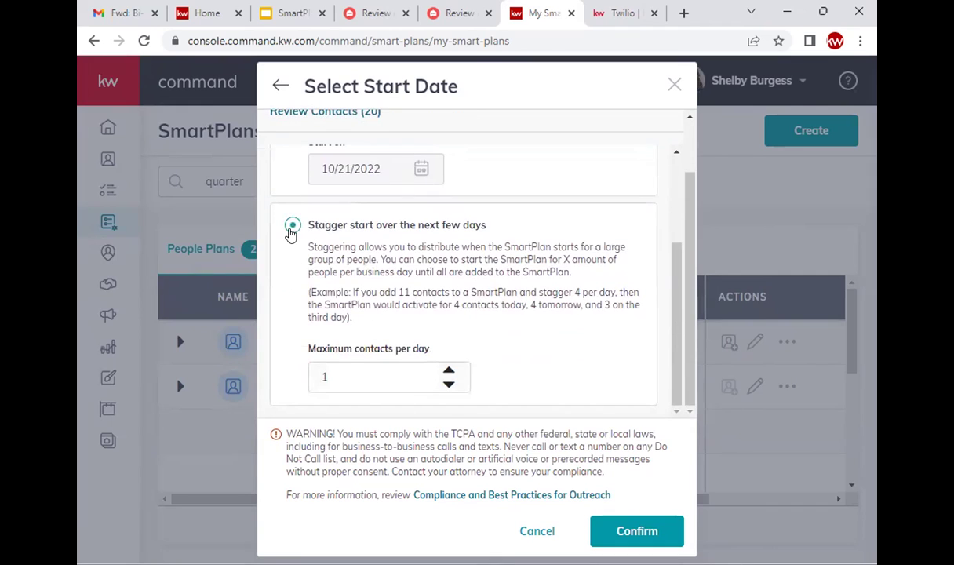
left_click_drag(349, 378, 310, 372)
left_click(450, 371)
left_click(449, 371)
left_click(450, 371)
left_click(450, 371)
- Switch back to Start all now, cancel the exit prompt, and confirm the plan start
scroll(469, 357, "up", 2)
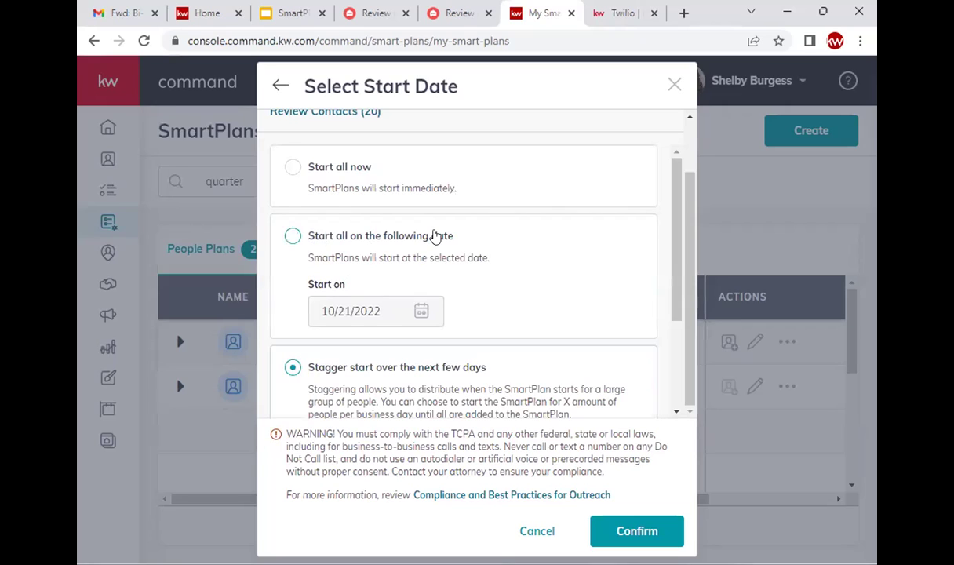
left_click(292, 167)
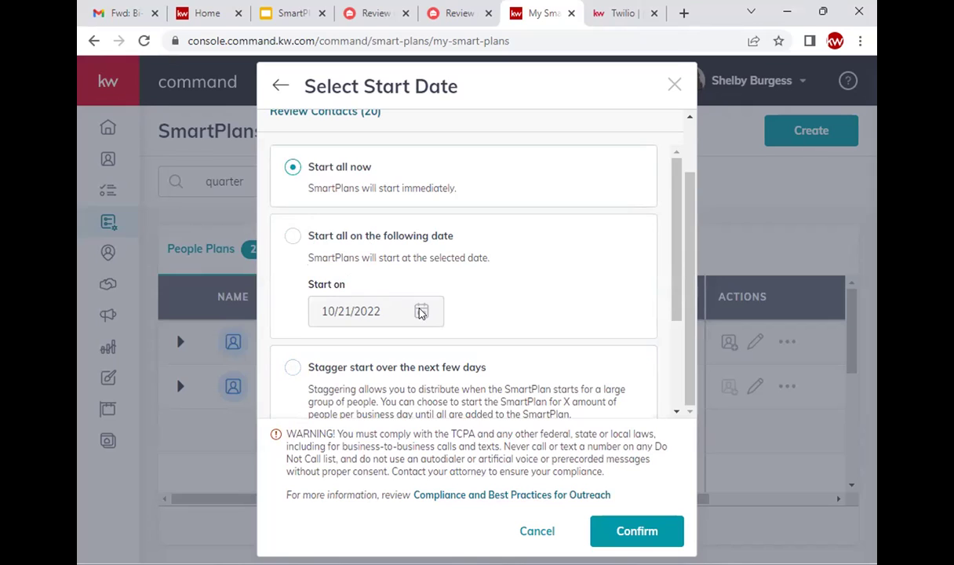
left_click(291, 367)
scroll(493, 332, "down", 2)
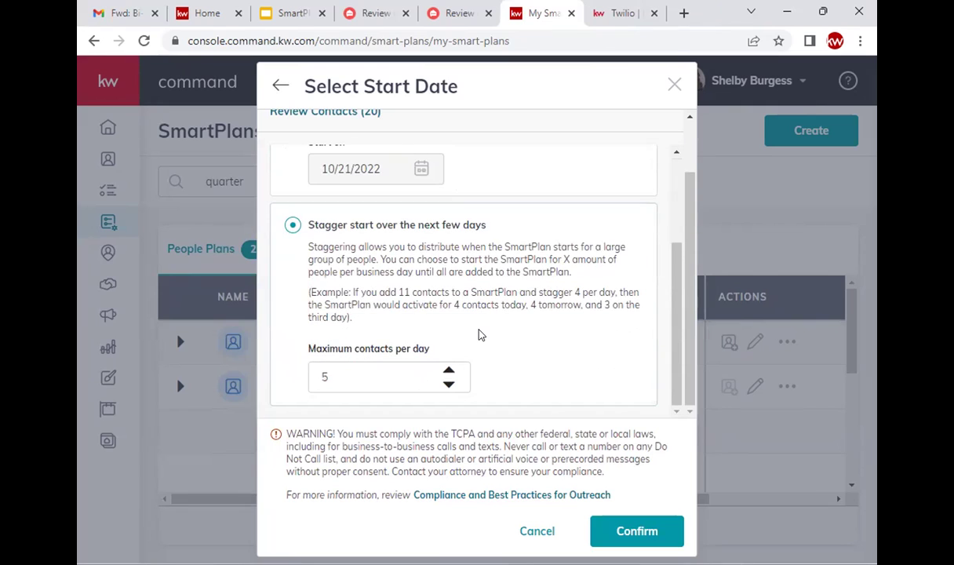
scroll(345, 280, "up", 3)
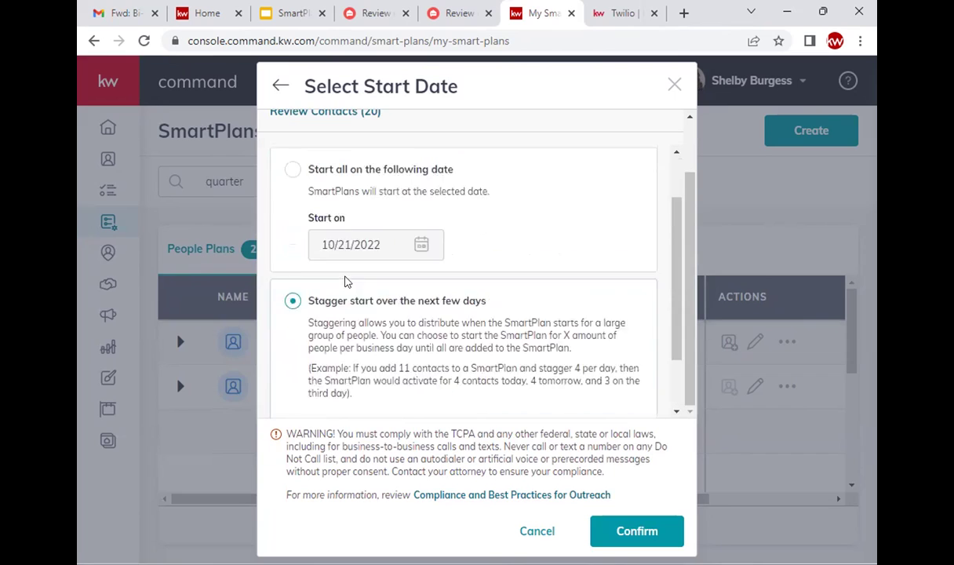
left_click(291, 232)
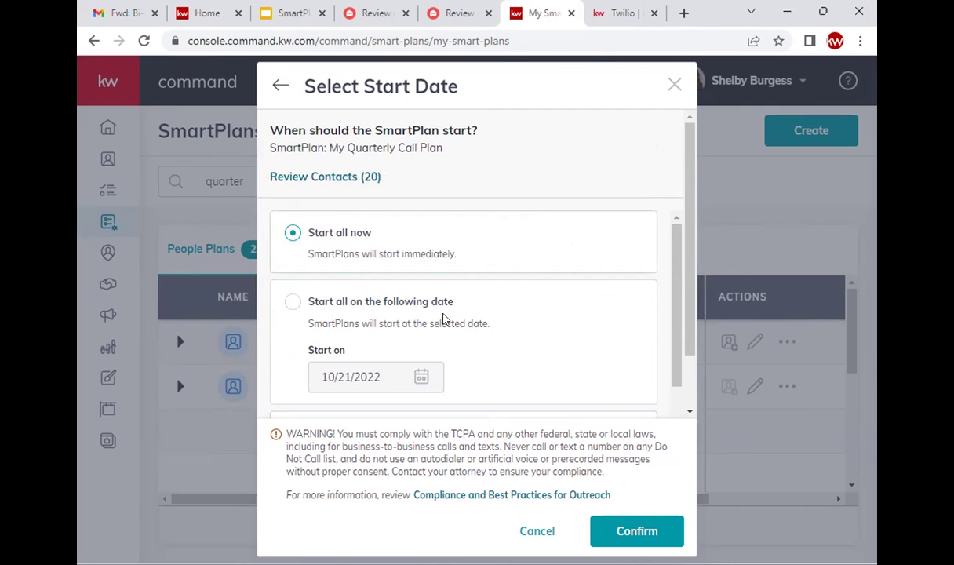
left_click(674, 84)
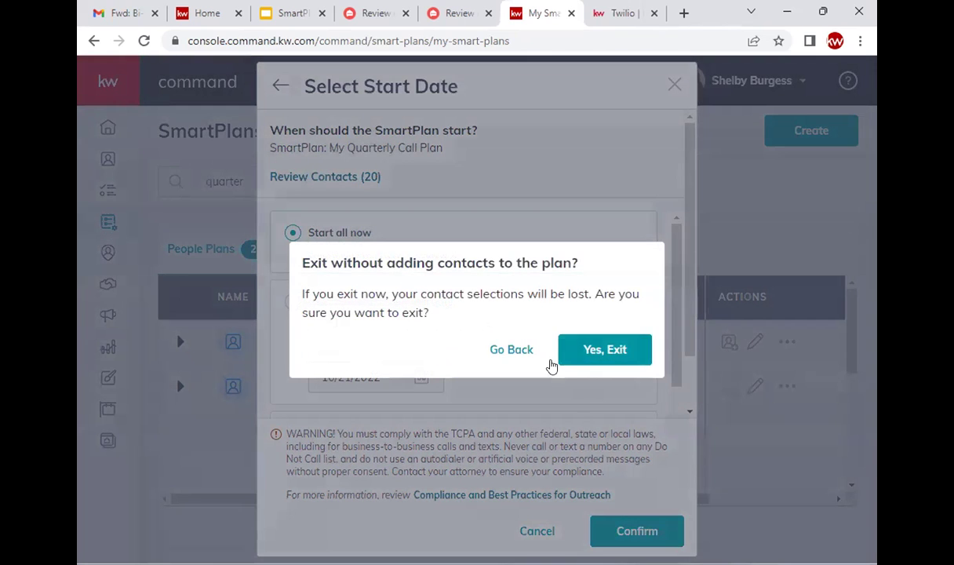
left_click(485, 341)
left_click(663, 539)
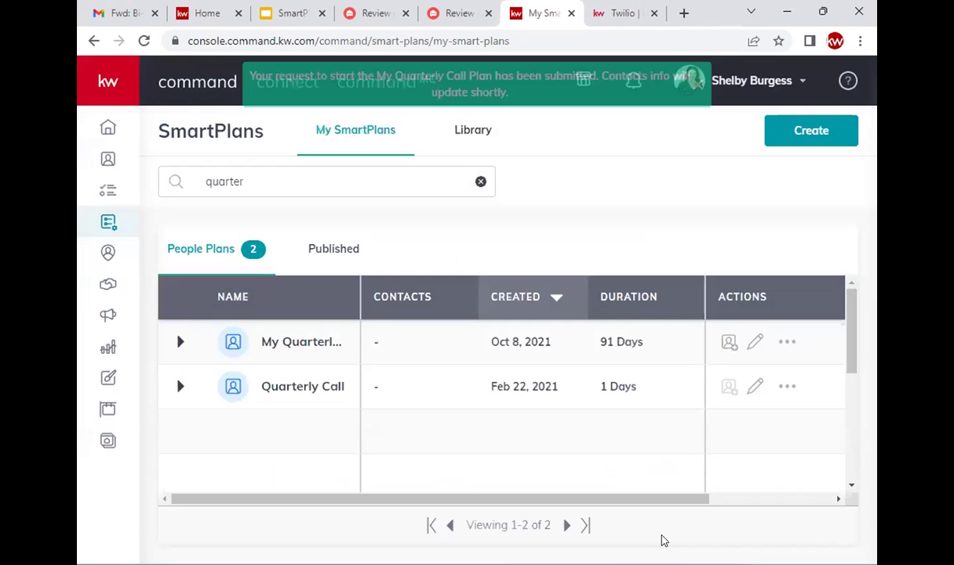
- On the Home dashboard, mark the first Quarterly Call task as complete
left_click(107, 127)
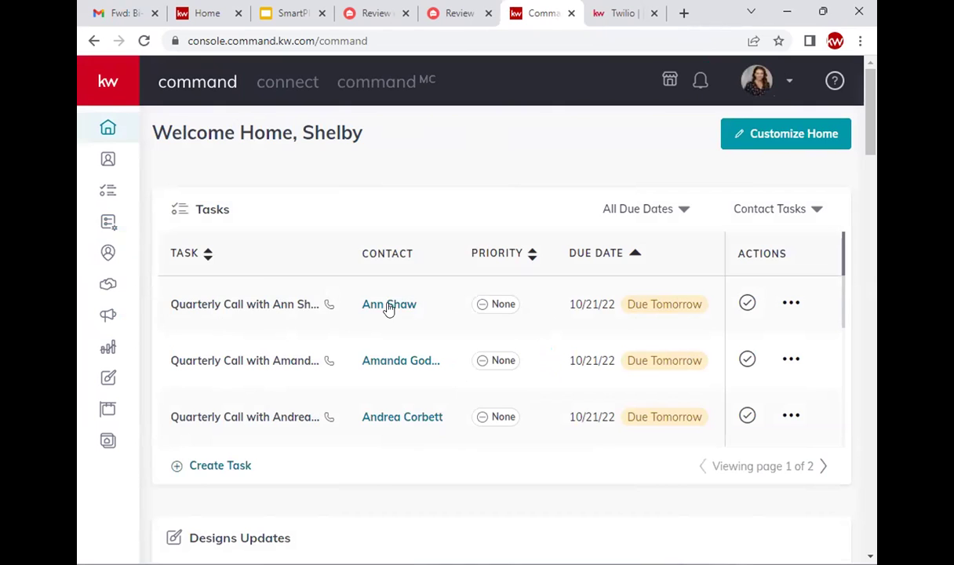
left_click(737, 302)
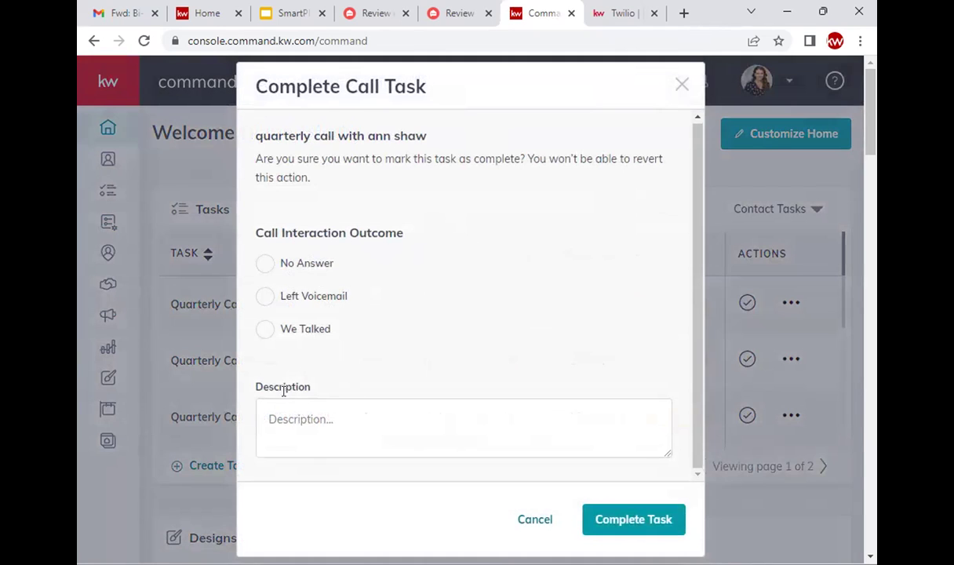
scroll(491, 419, "down", 3)
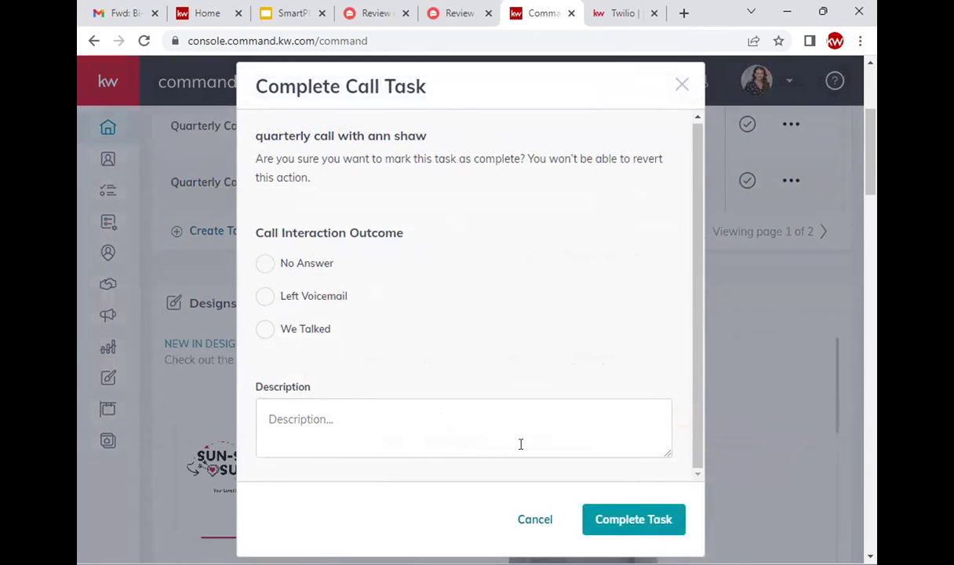
scroll(488, 447, "up", 2)
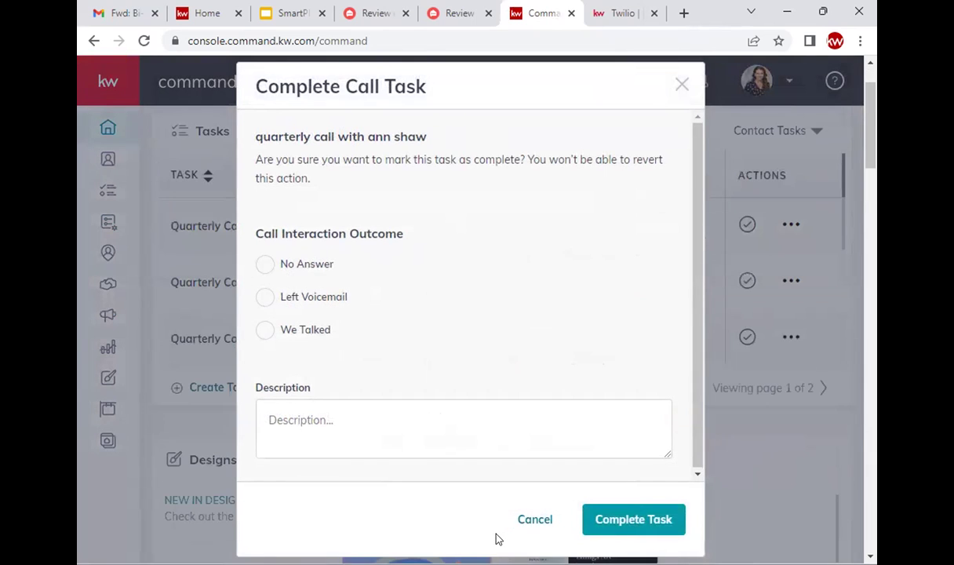
scroll(522, 382, "up", 1)
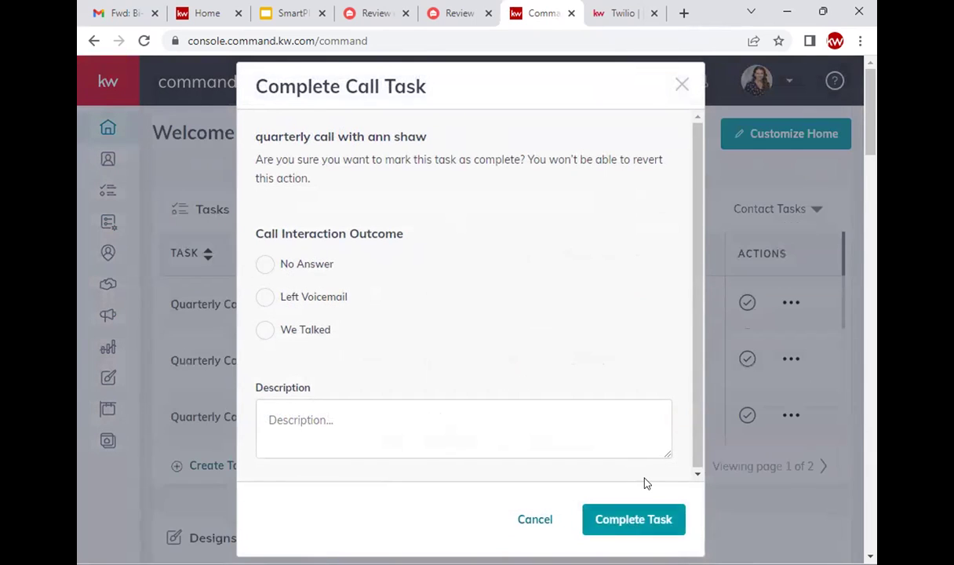
left_click(657, 525)
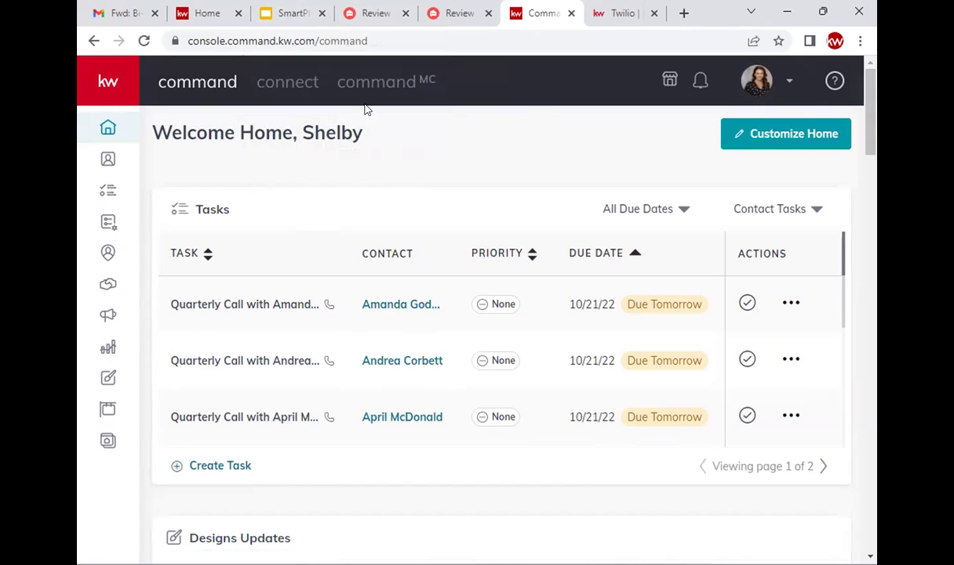
- Close both Review tabs and view slide 6 on judging SmartPlan templates, then return to Command
left_click(405, 14)
left_click(405, 14)
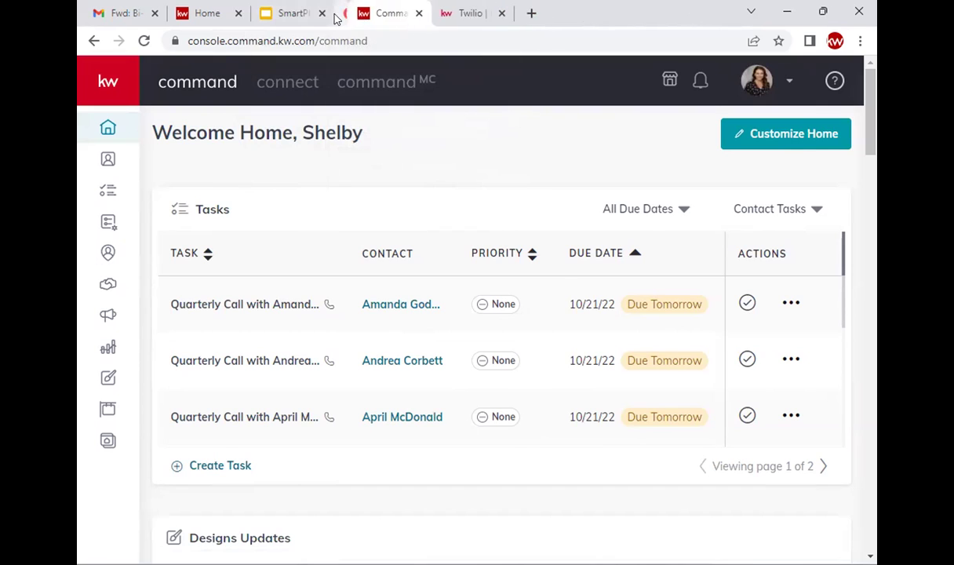
left_click(290, 13)
scroll(188, 392, "down", 2)
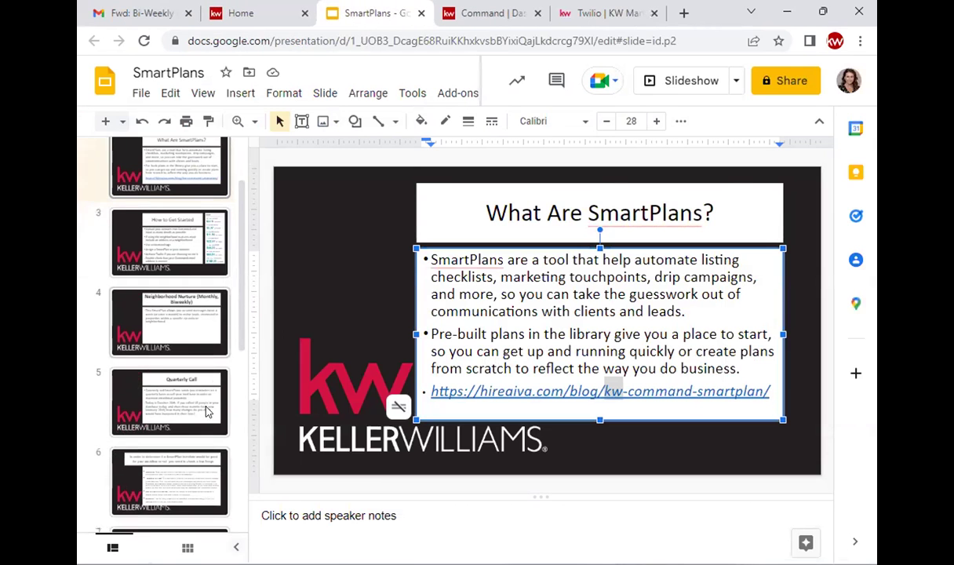
left_click(197, 450)
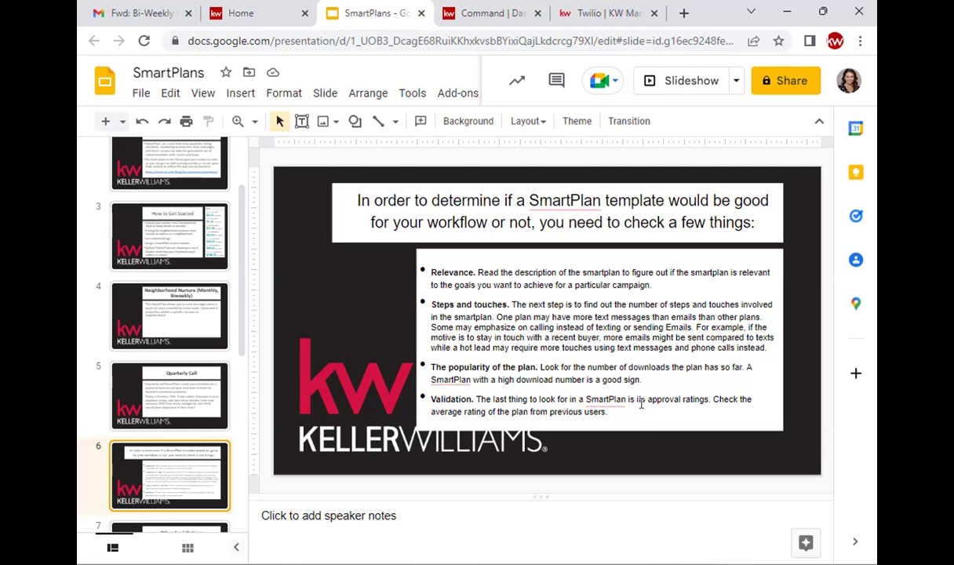
left_click(490, 12)
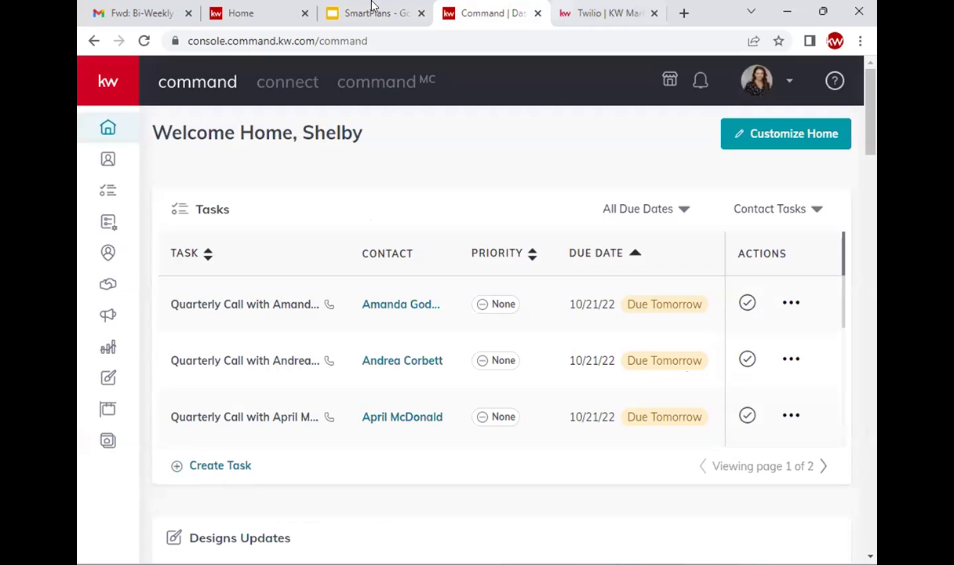
- In the SmartPlans Library's Top Rated list, preview and close the Halloween 2021 plan's steps
left_click(110, 225)
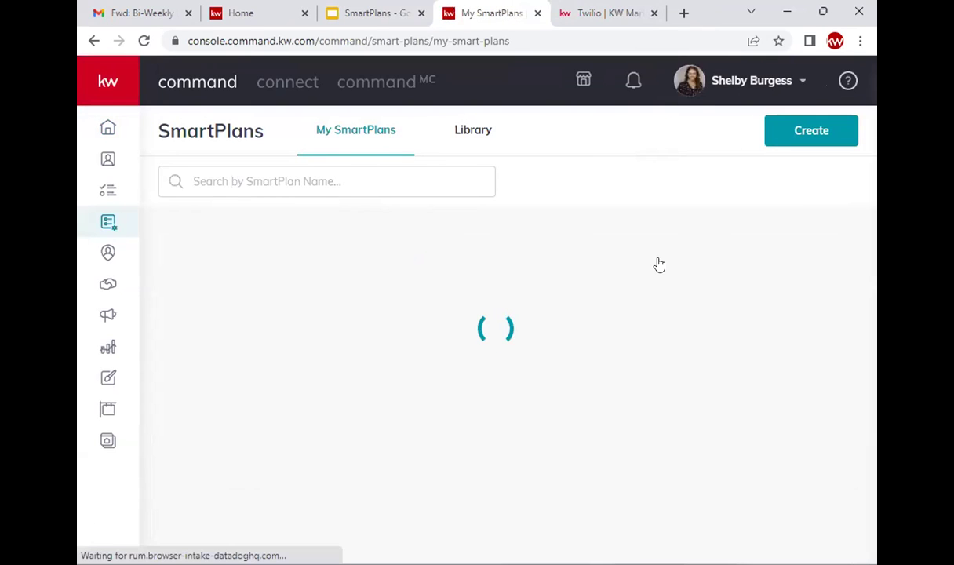
left_click(474, 129)
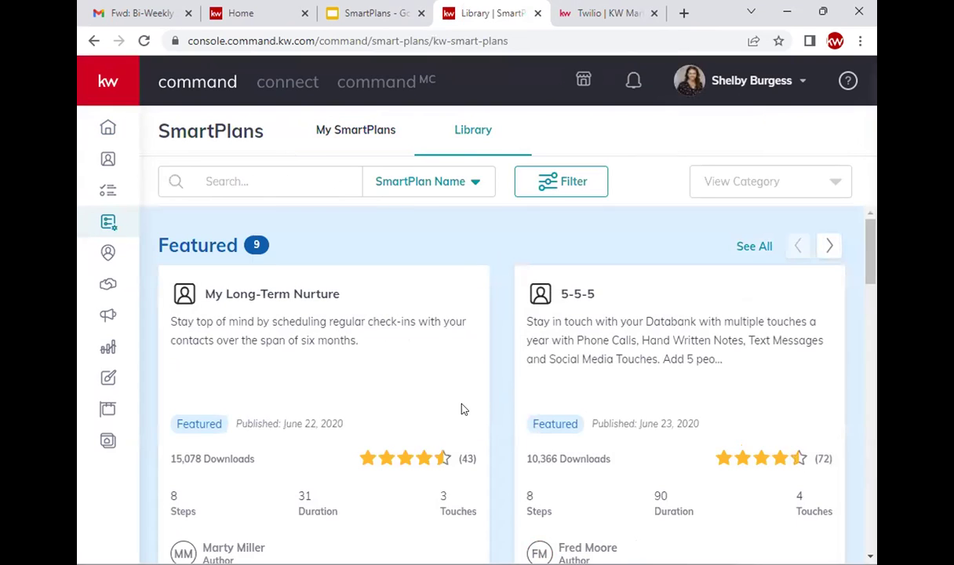
scroll(471, 400, "down", 4)
scroll(484, 397, "down", 8)
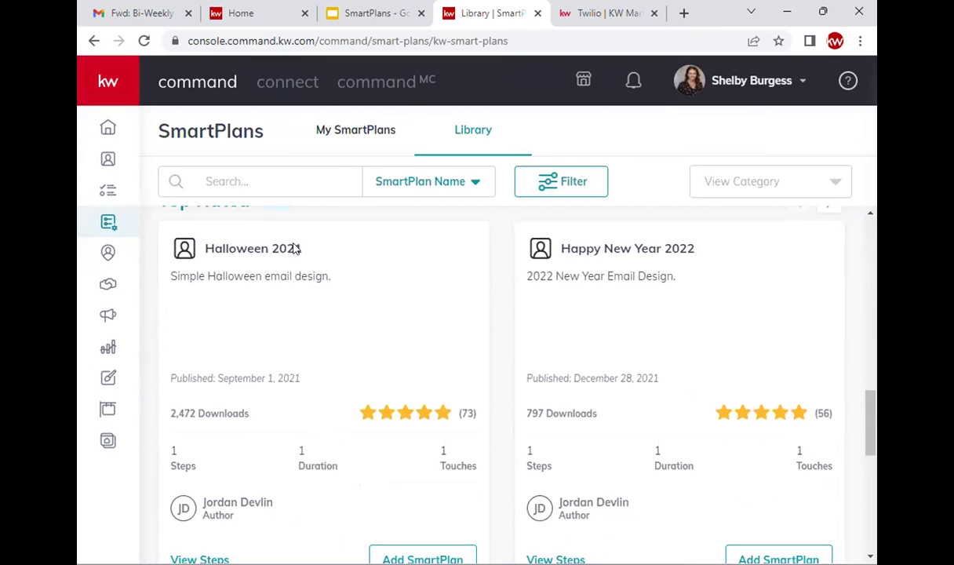
scroll(295, 248, "down", 1)
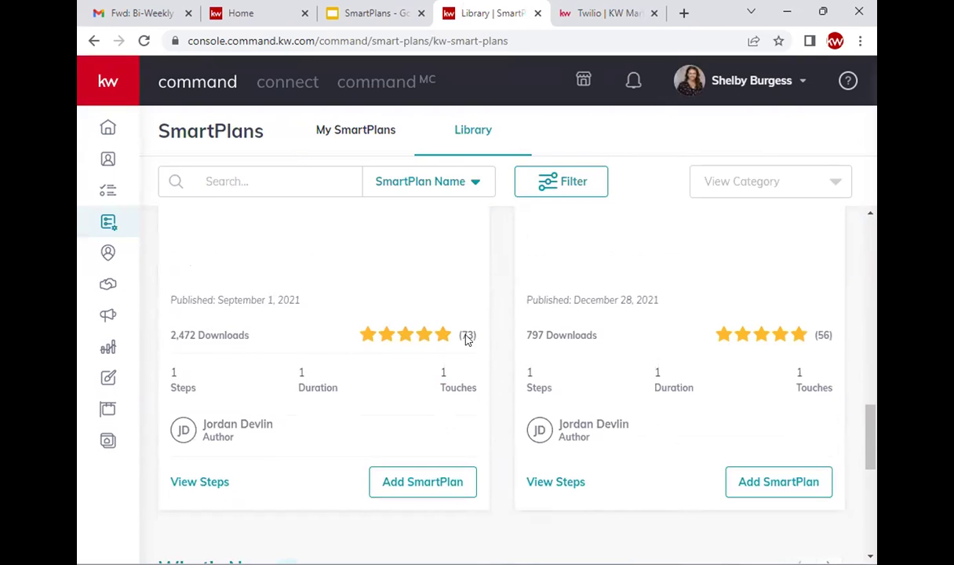
left_click(210, 480)
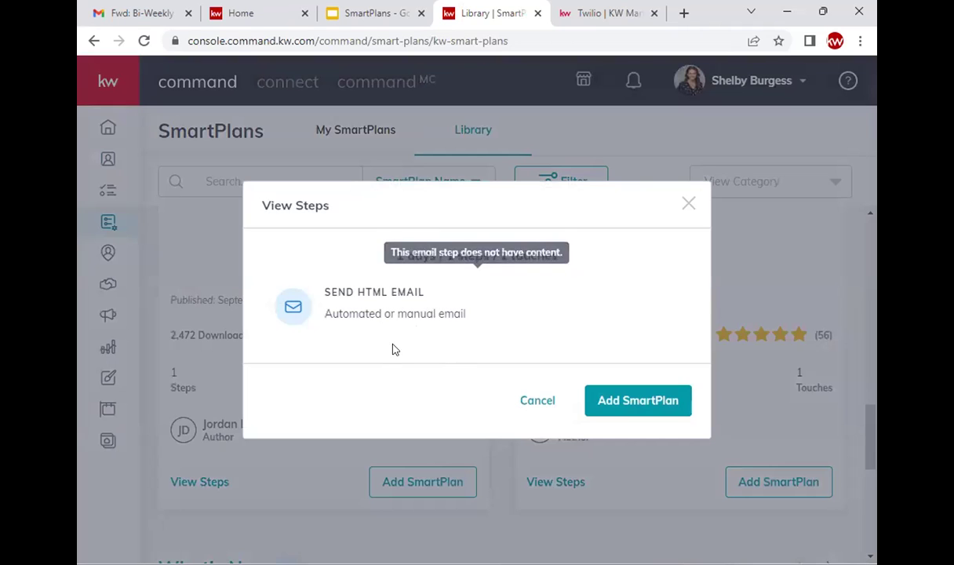
left_click(688, 205)
scroll(527, 396, "up", 1)
scroll(530, 380, "down", 4)
scroll(527, 374, "down", 4)
scroll(154, 309, "up", 2)
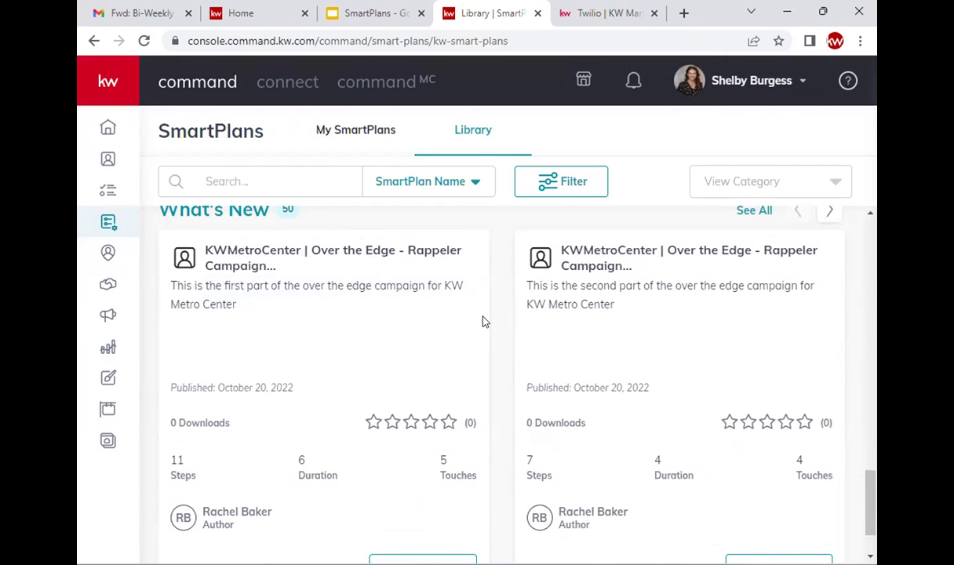
scroll(489, 320, "down", 1)
- Search the Library for 'halloween' and preview the Halloween text plan's steps
left_click(210, 180)
type("halloween")
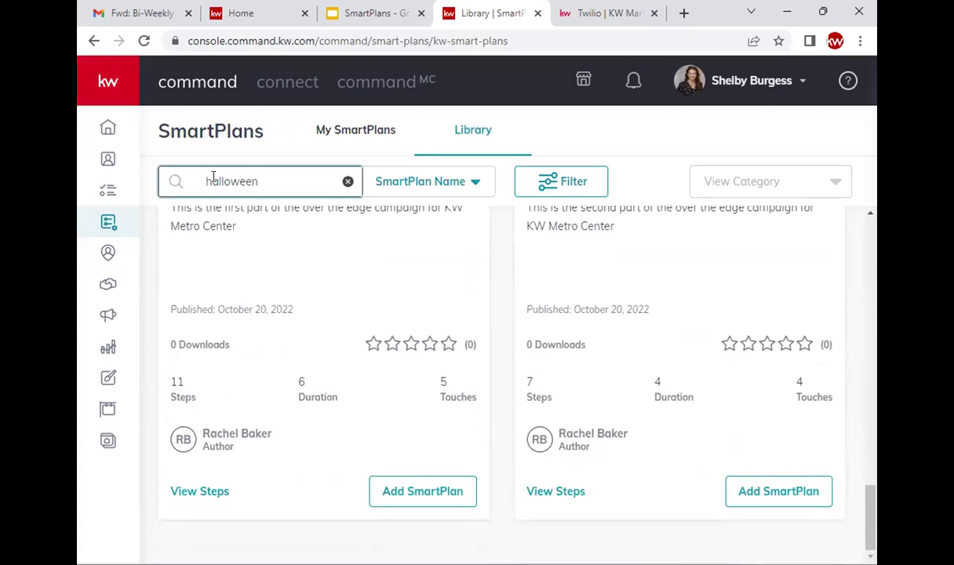
key("Return")
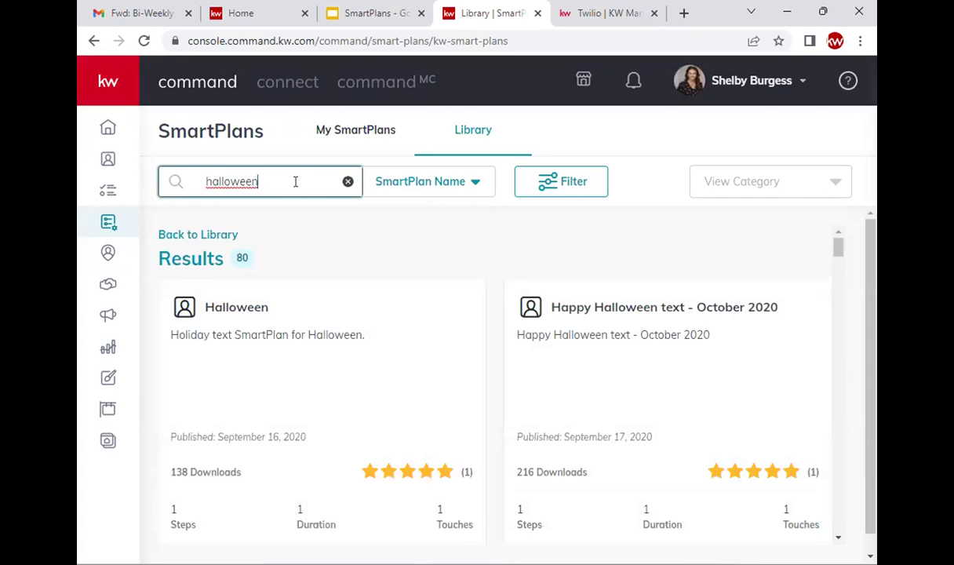
scroll(420, 329, "down", 1)
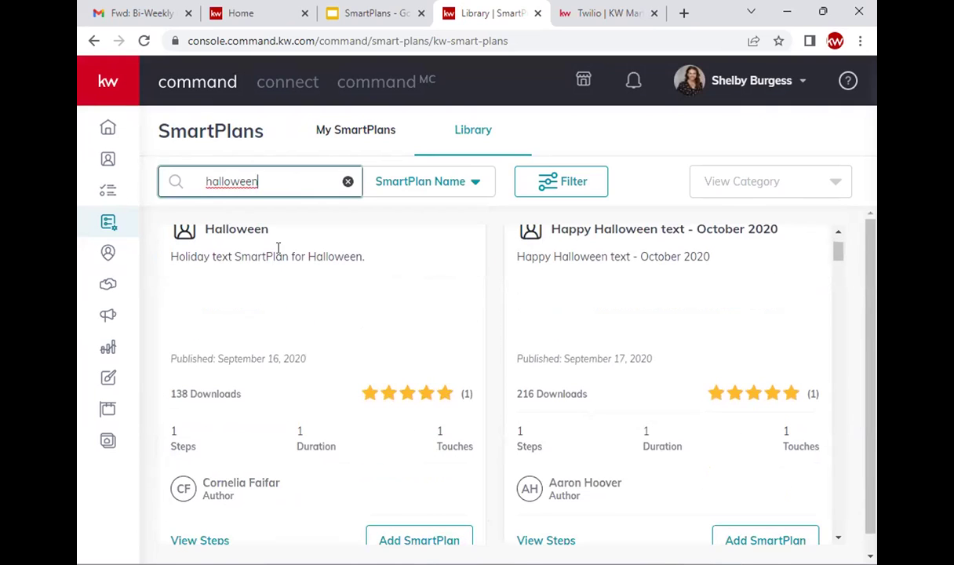
scroll(228, 484, "down", 1)
left_click(199, 465)
mouse_move(363, 306)
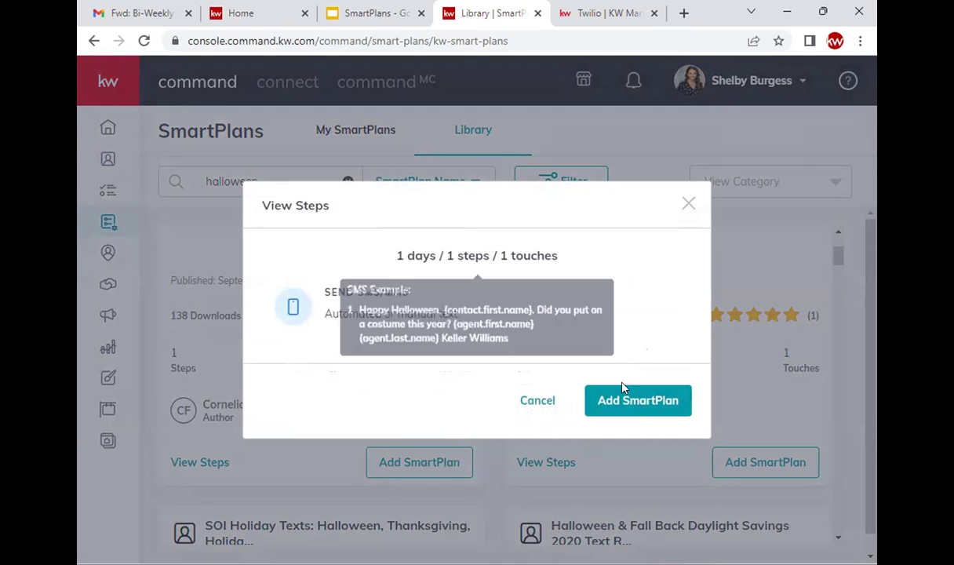
mouse_move(369, 287)
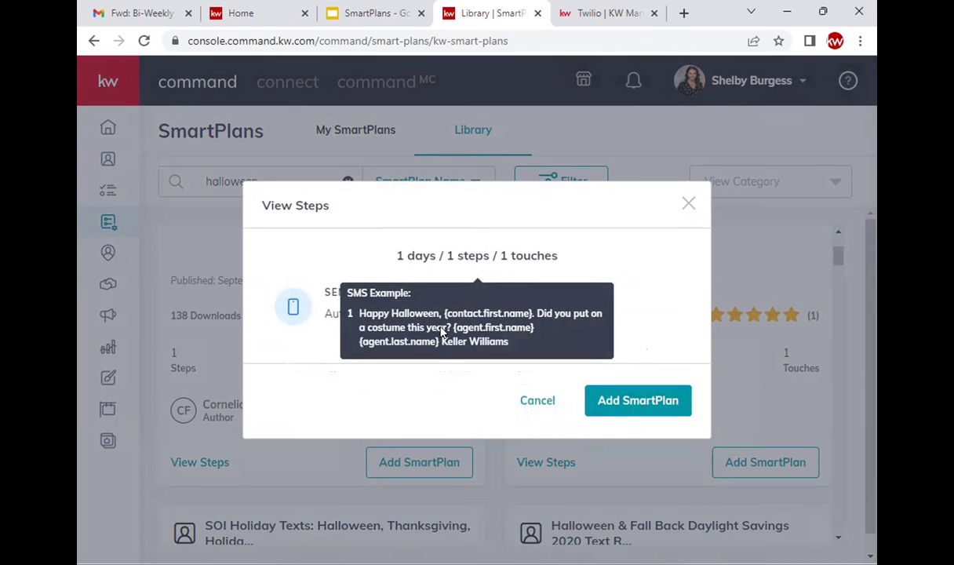
left_click(529, 398)
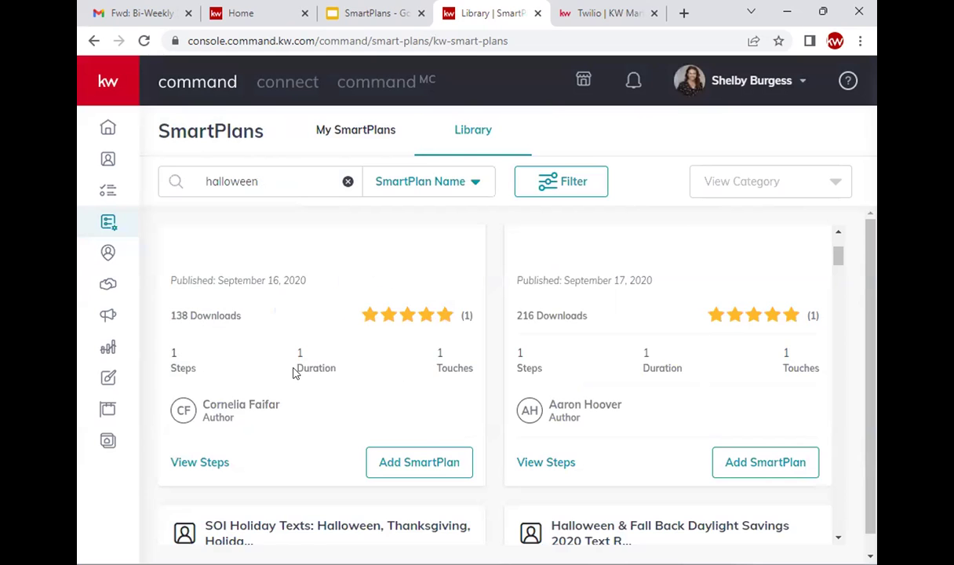
scroll(294, 374, "down", 4)
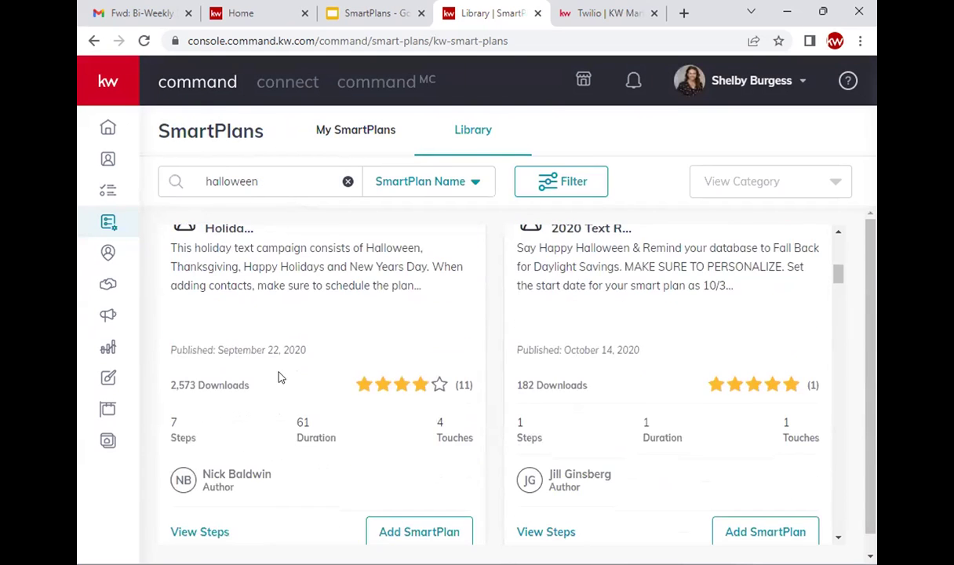
scroll(266, 310, "down", 3)
scroll(342, 305, "up", 3)
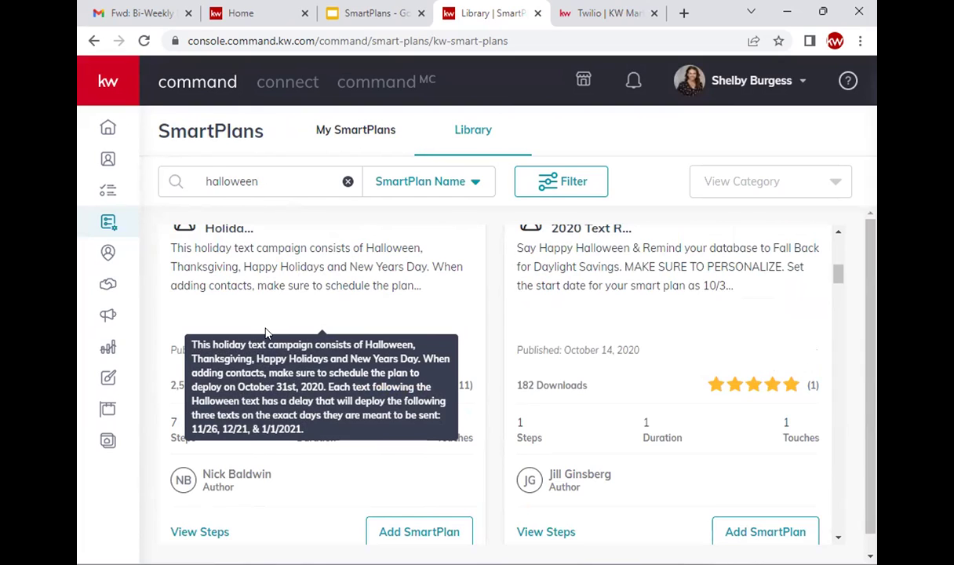
scroll(182, 309, "down", 1)
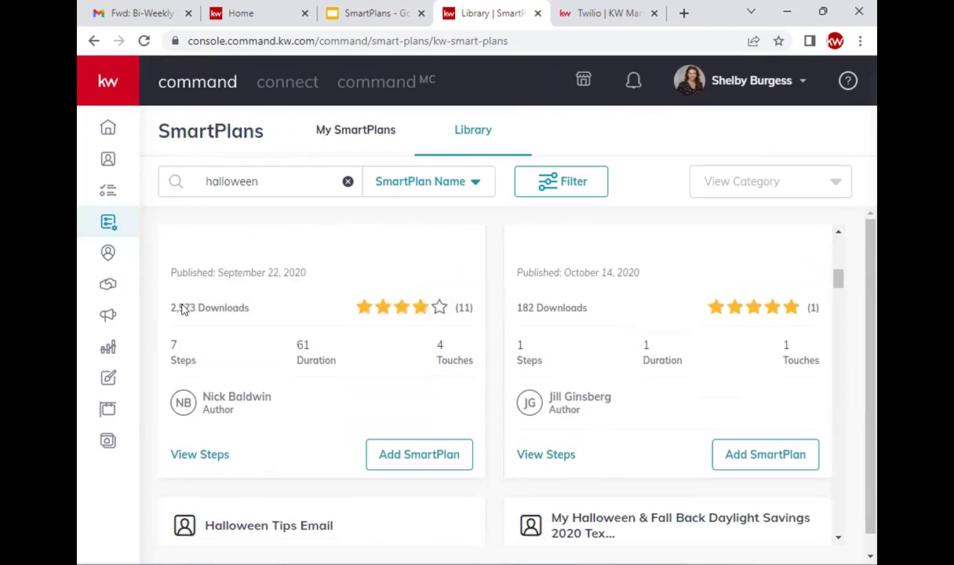
- View the Other Cool Options slide, then return to the halloween results at the top
left_click(374, 13)
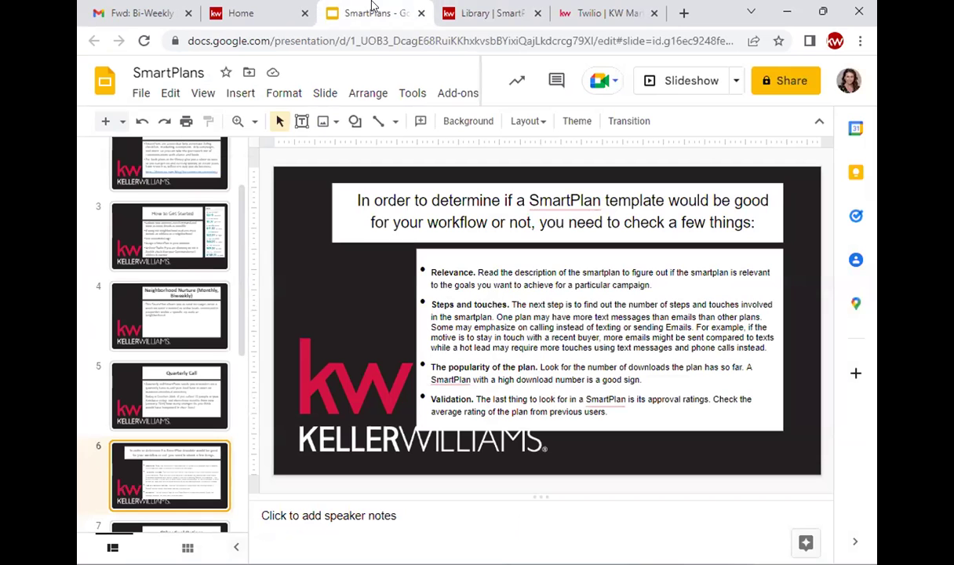
left_click(191, 465)
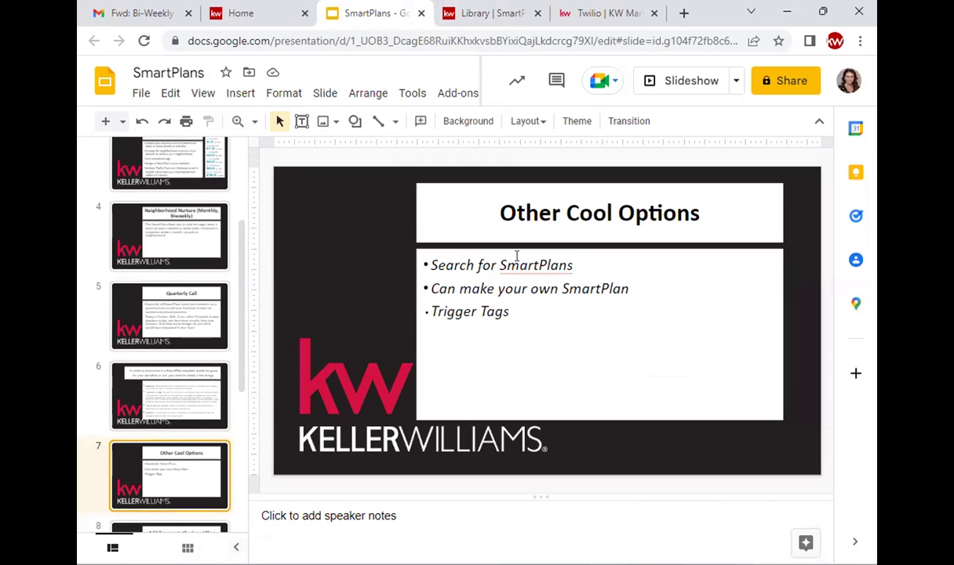
left_click(486, 13)
scroll(283, 256, "up", 5)
- Replace the search term with 'buyer' and scroll through the matching plans
left_click(266, 176)
left_click_drag(279, 176, 144, 188)
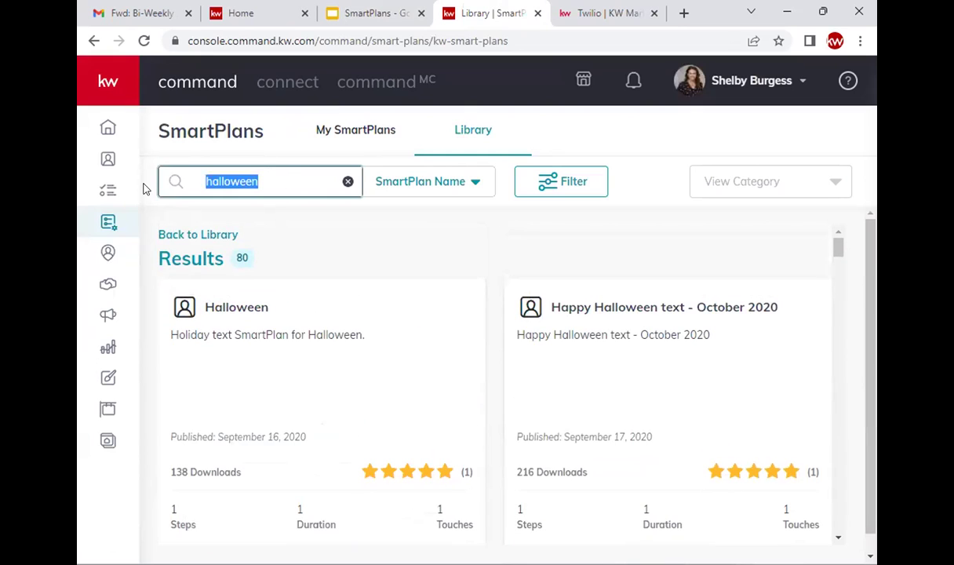
type("buyer")
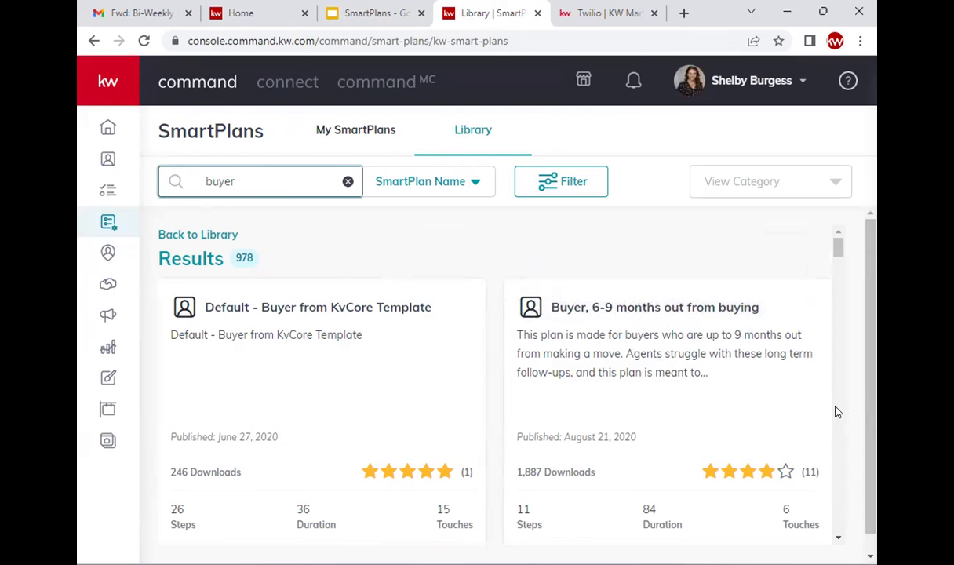
scroll(838, 412, "down", 5)
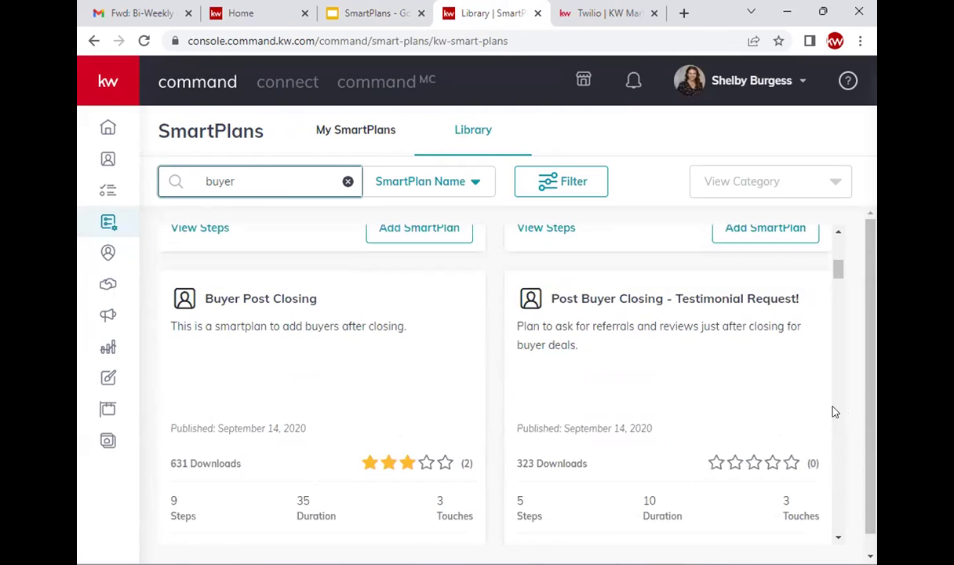
scroll(822, 407, "down", 5)
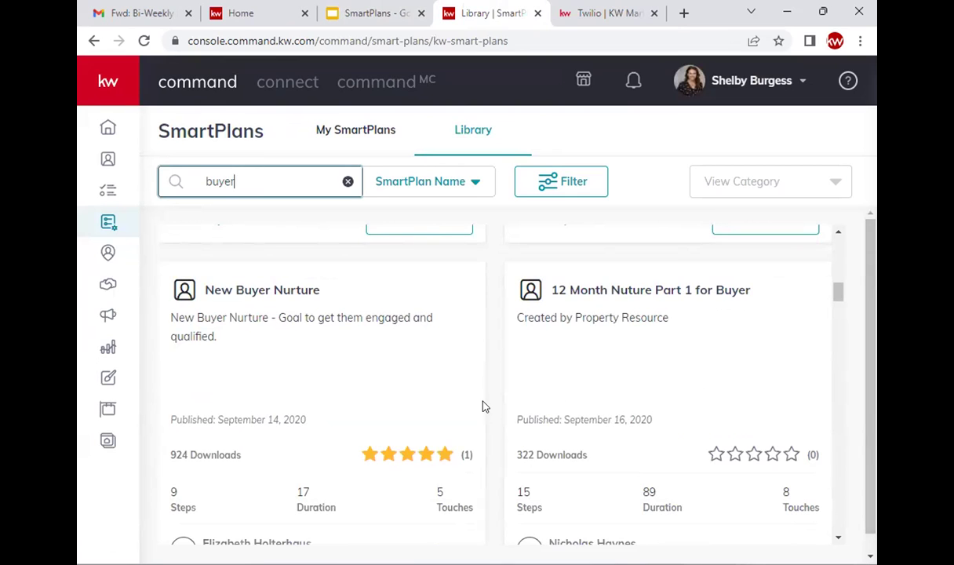
scroll(484, 406, "down", 5)
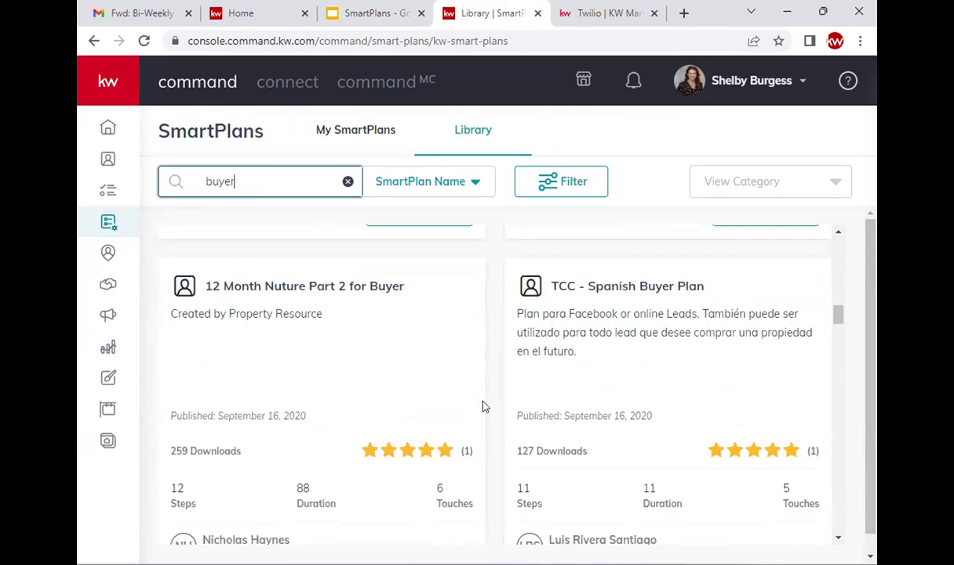
scroll(484, 407, "down", 1)
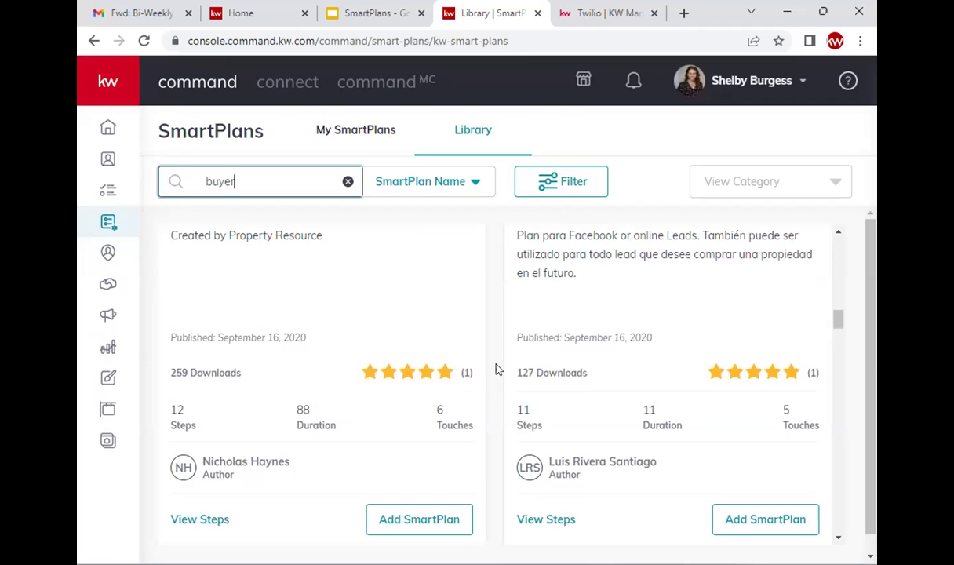
scroll(496, 369, "down", 4)
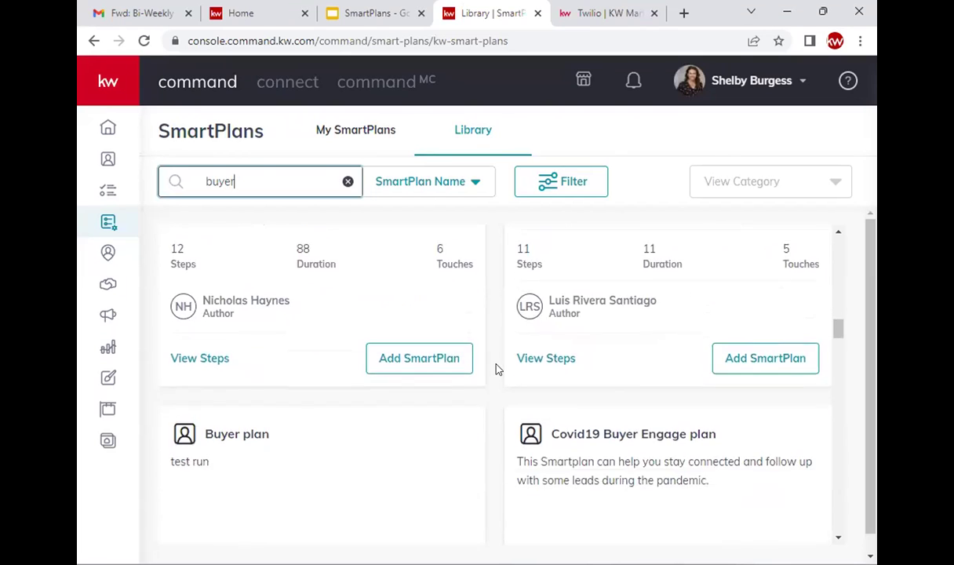
scroll(496, 368, "down", 2)
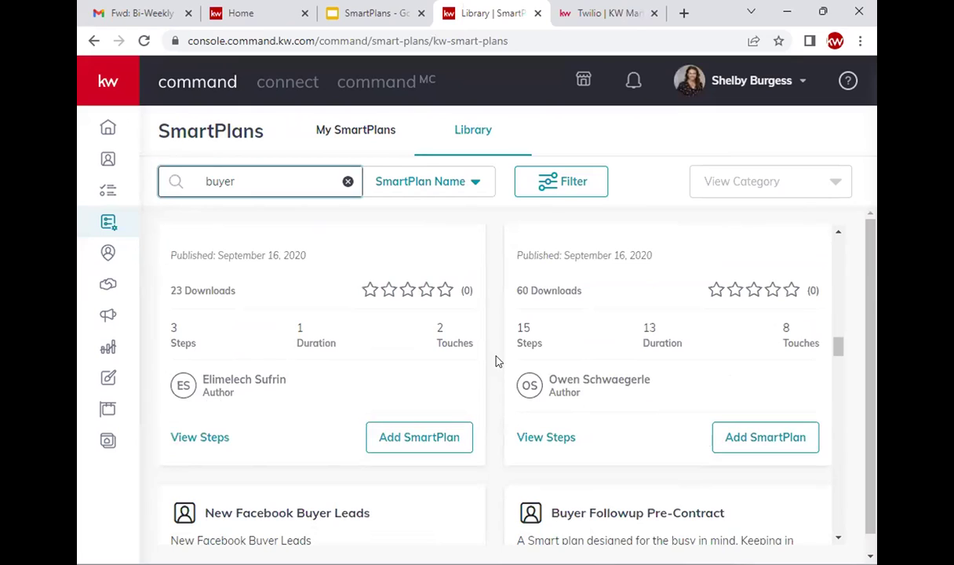
scroll(640, 360, "up", 1)
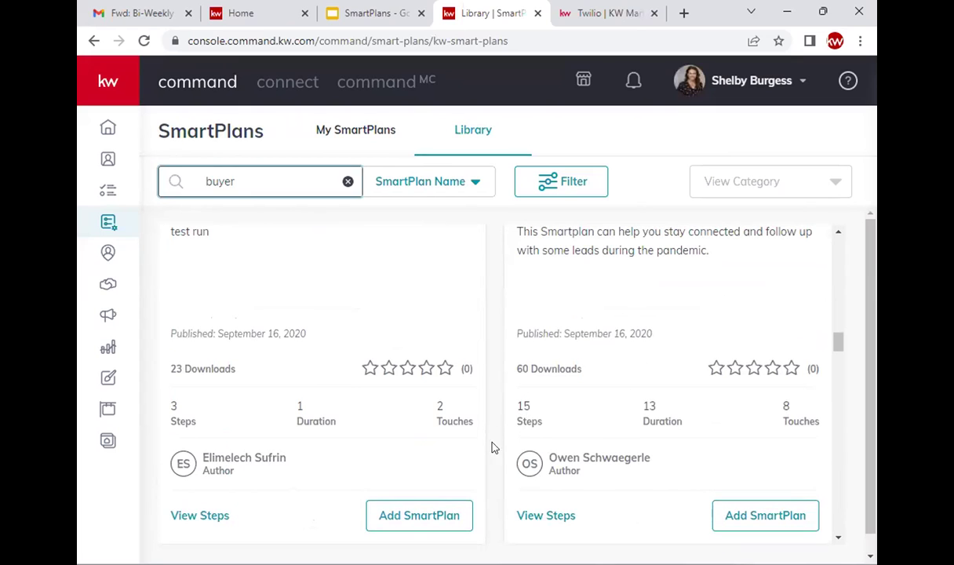
- Glance at the SmartPlans presentation, then scroll back through the buyer results
left_click(375, 14)
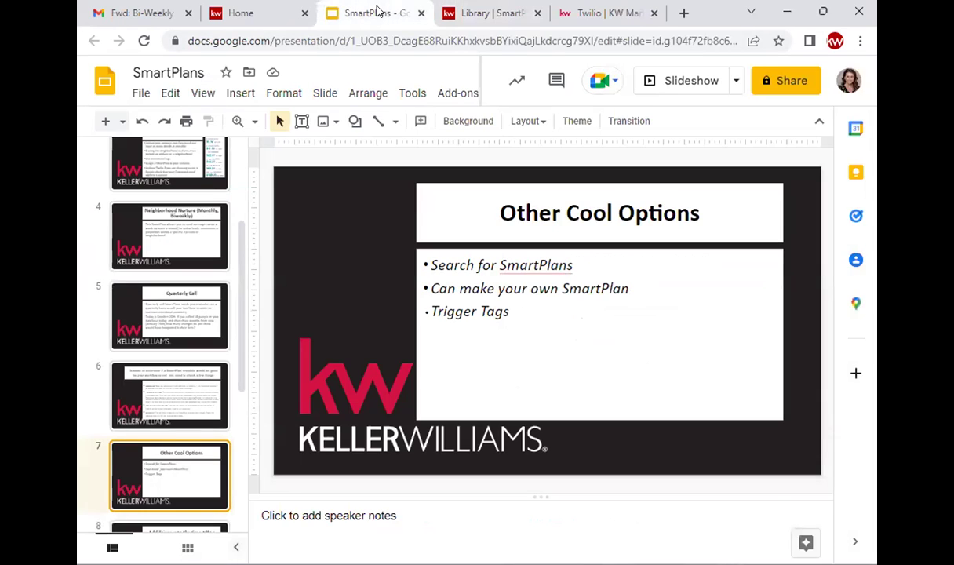
left_click(489, 12)
scroll(523, 368, "up", 1)
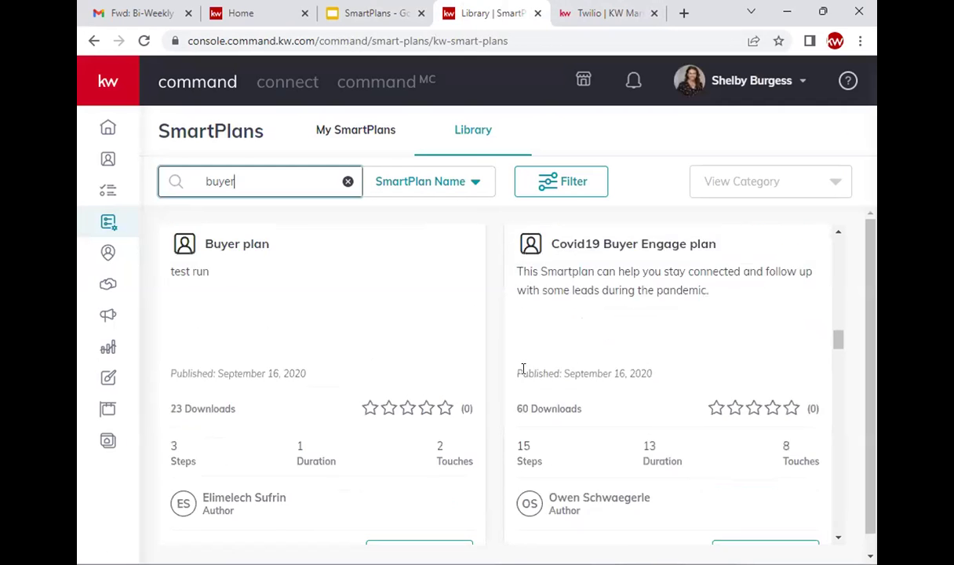
scroll(523, 369, "up", 1)
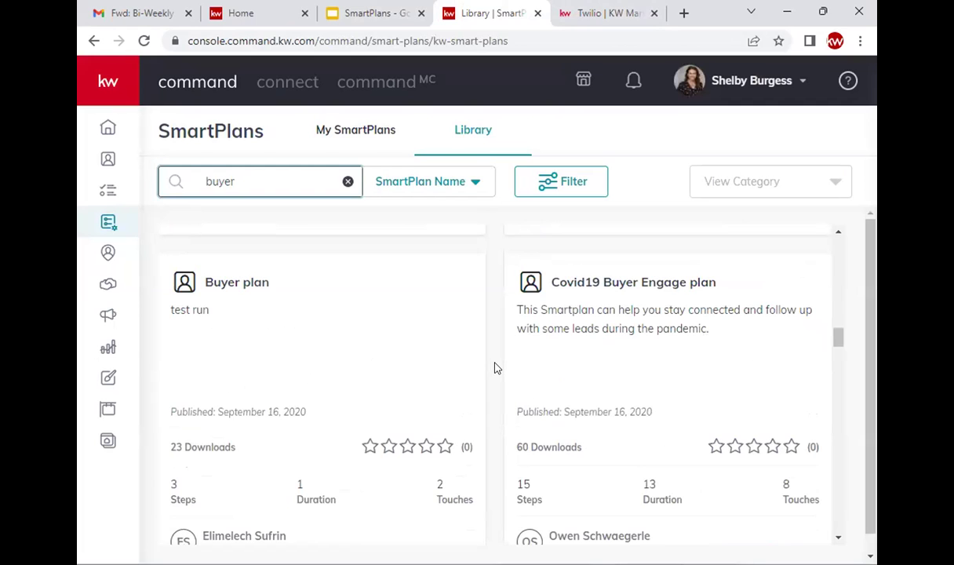
scroll(494, 368, "up", 8)
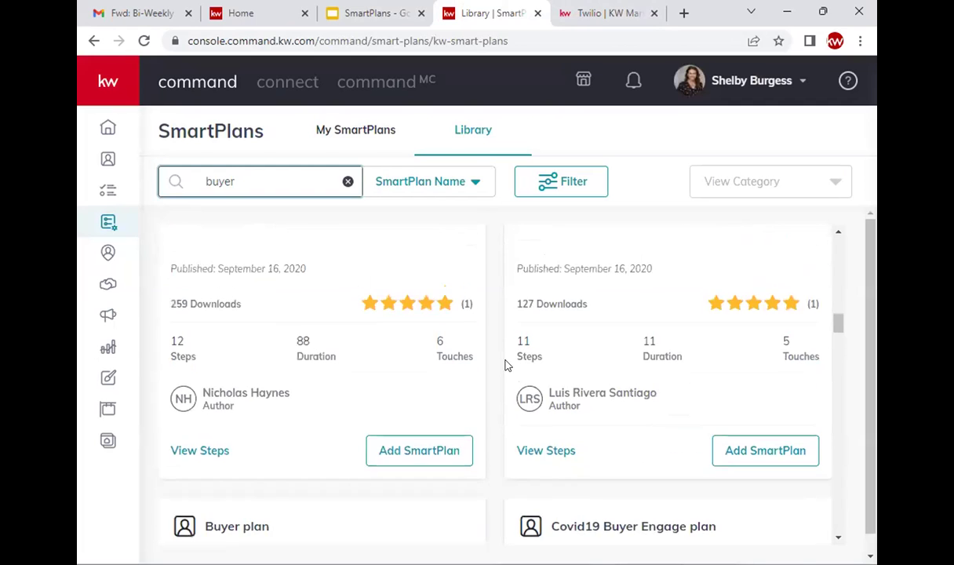
scroll(496, 363, "up", 6)
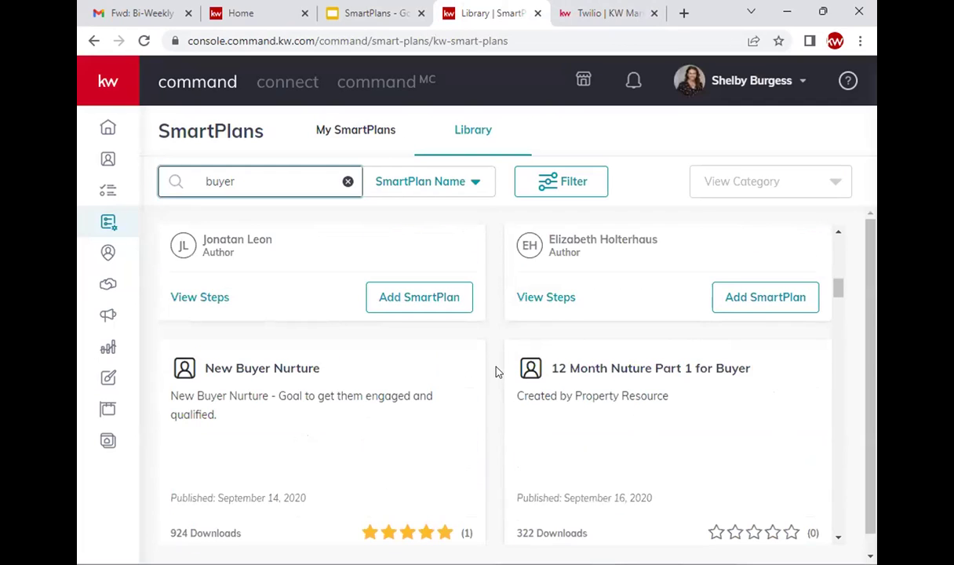
scroll(503, 372, "up", 7)
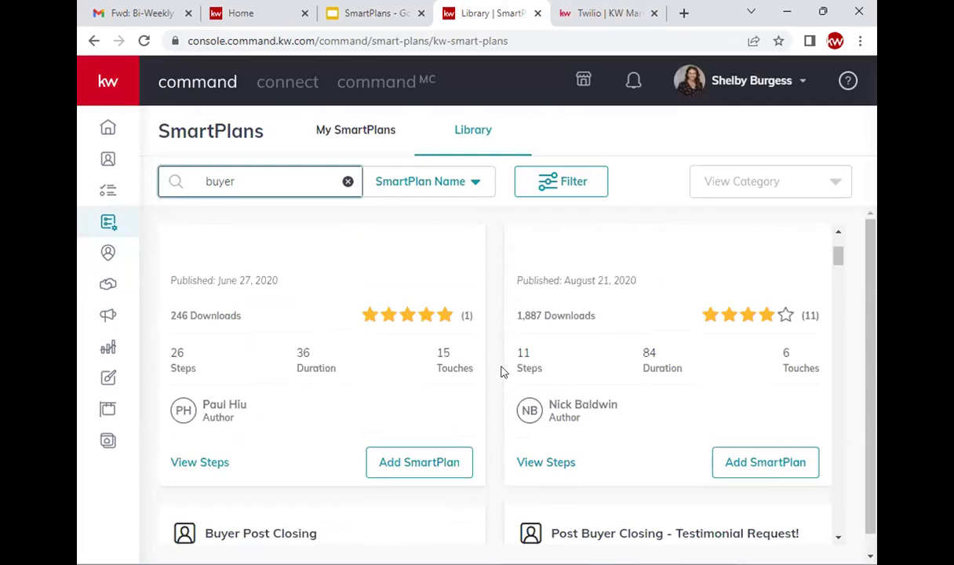
scroll(616, 321, "down", 2)
- Preview all 11 steps of 'Buyer, 6-9 months out from buying', then close the preview
left_click(541, 459)
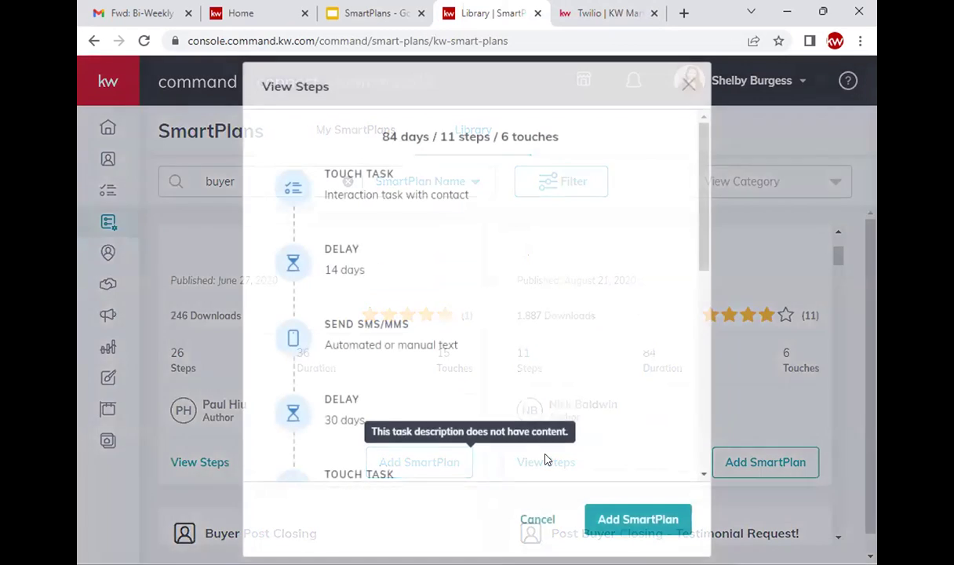
mouse_move(451, 183)
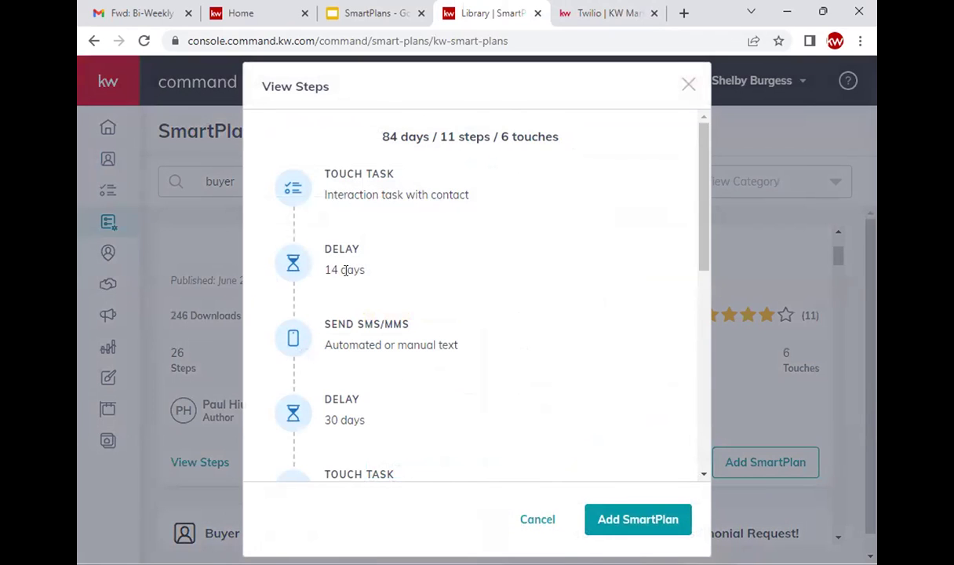
mouse_move(353, 339)
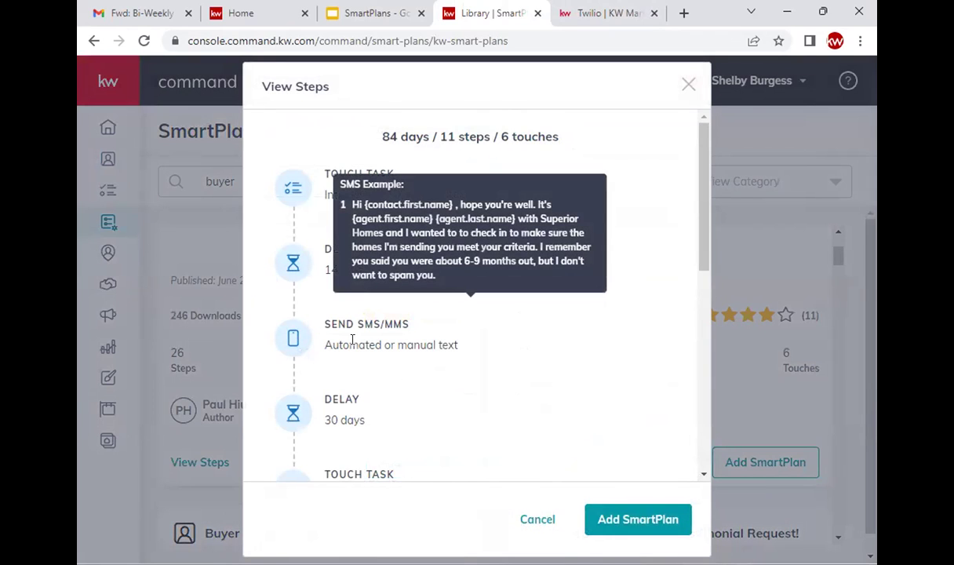
scroll(352, 339, "down", 1)
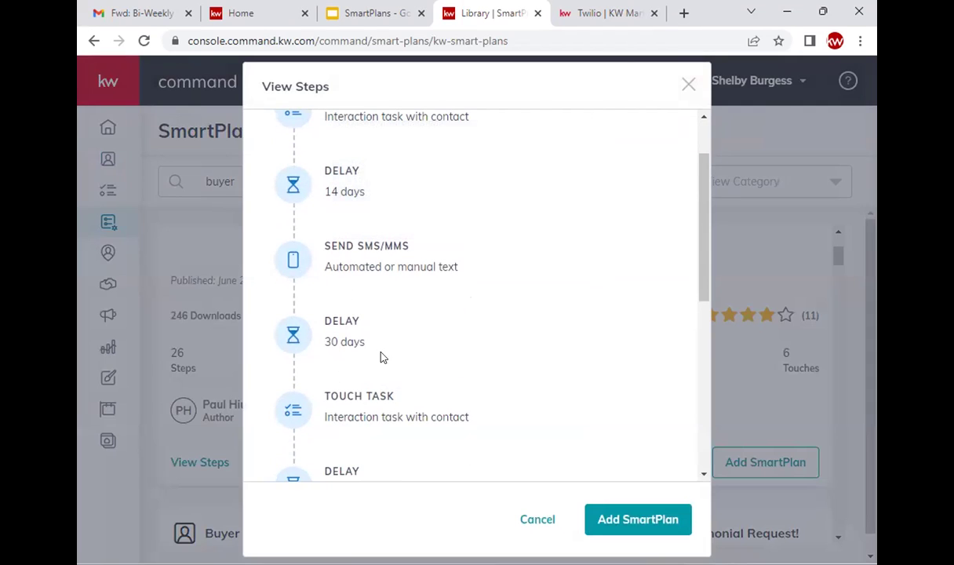
mouse_move(365, 407)
scroll(365, 390, "down", 1)
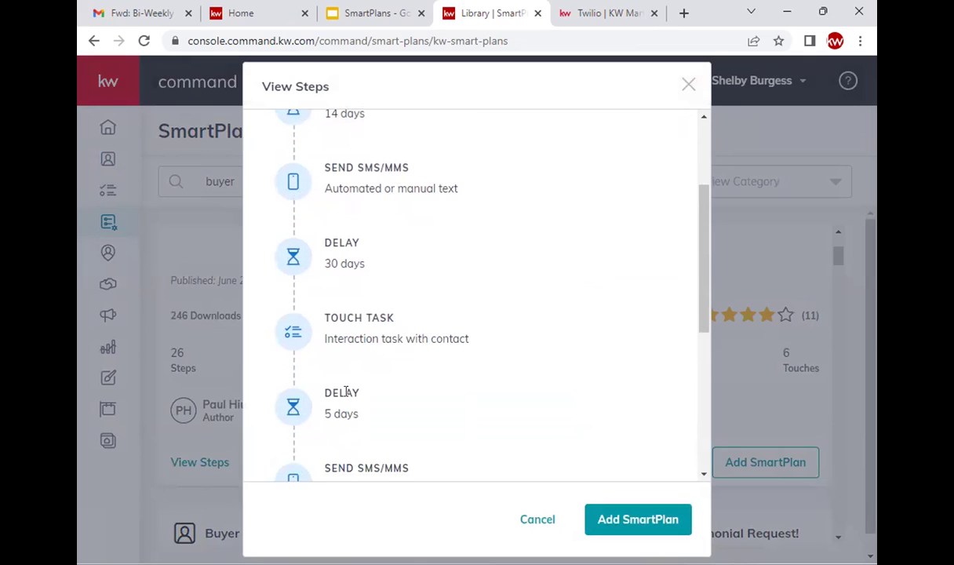
scroll(384, 393, "down", 2)
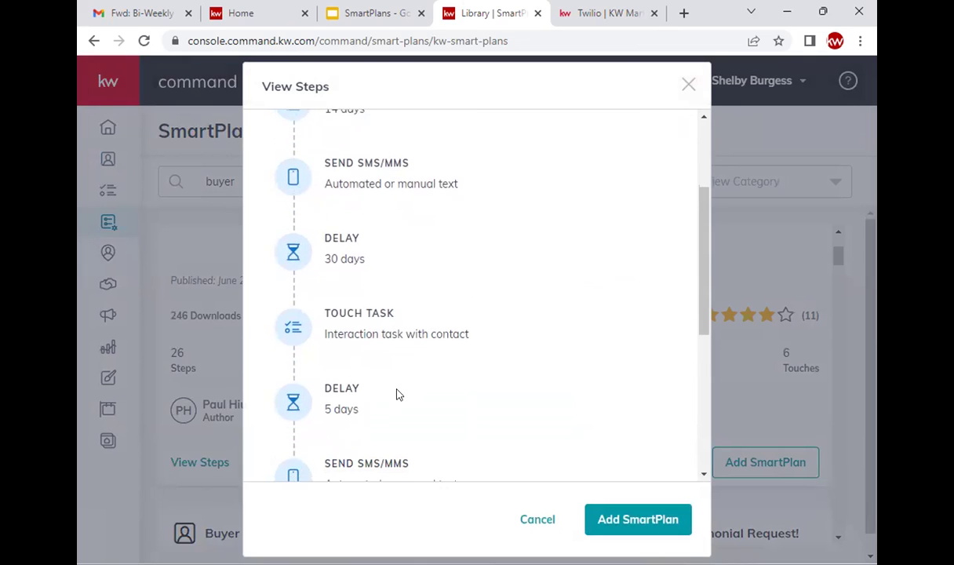
mouse_move(441, 323)
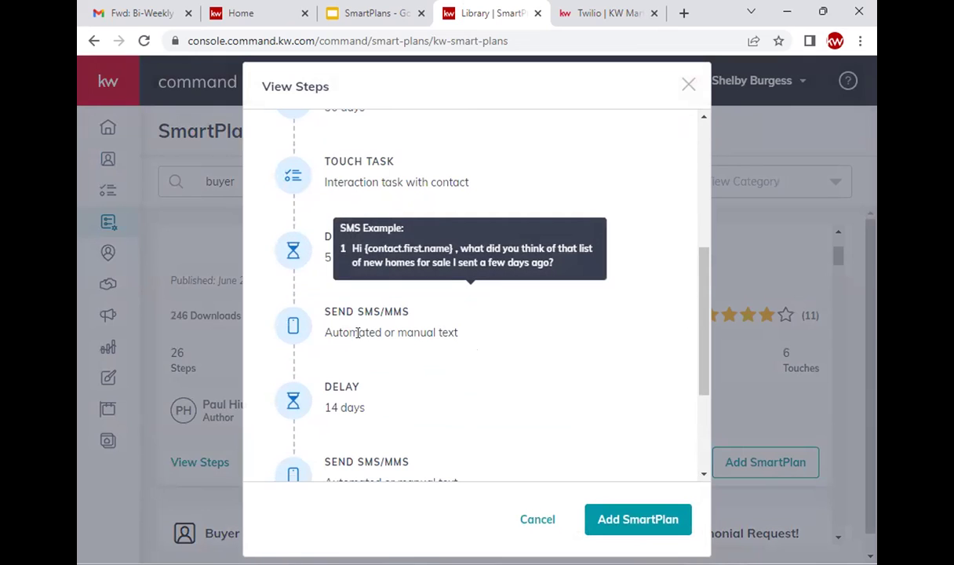
scroll(392, 377, "down", 3)
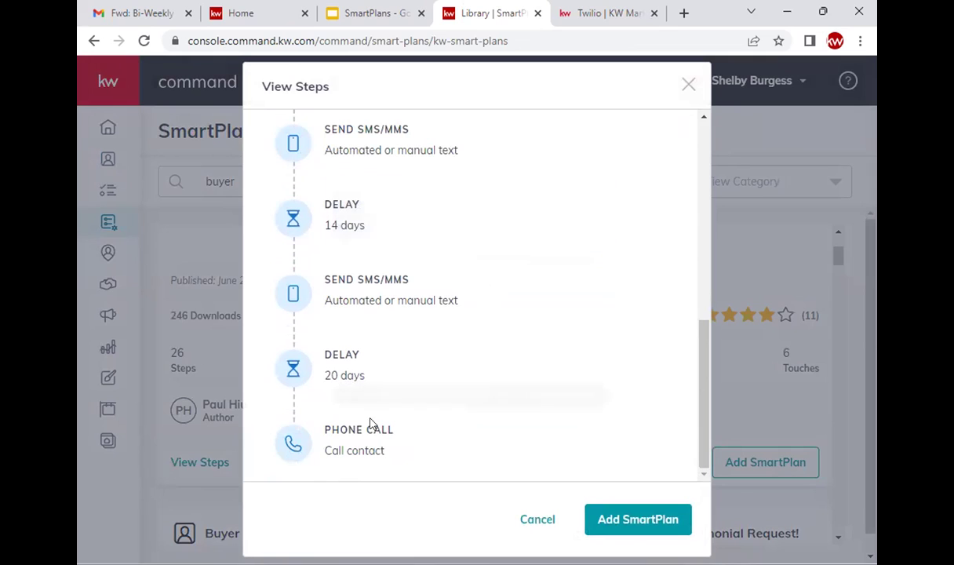
left_click(688, 85)
scroll(208, 392, "down", 1)
- Review the email, call and SMS steps of 'Default - Buyer from KvCore Template', then close it
left_click(197, 386)
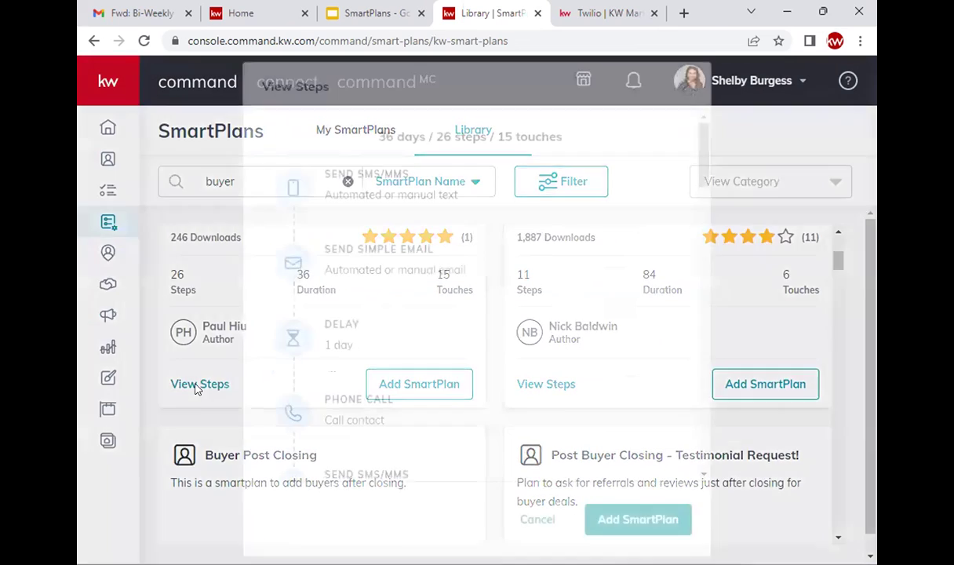
scroll(465, 317, "down", 3)
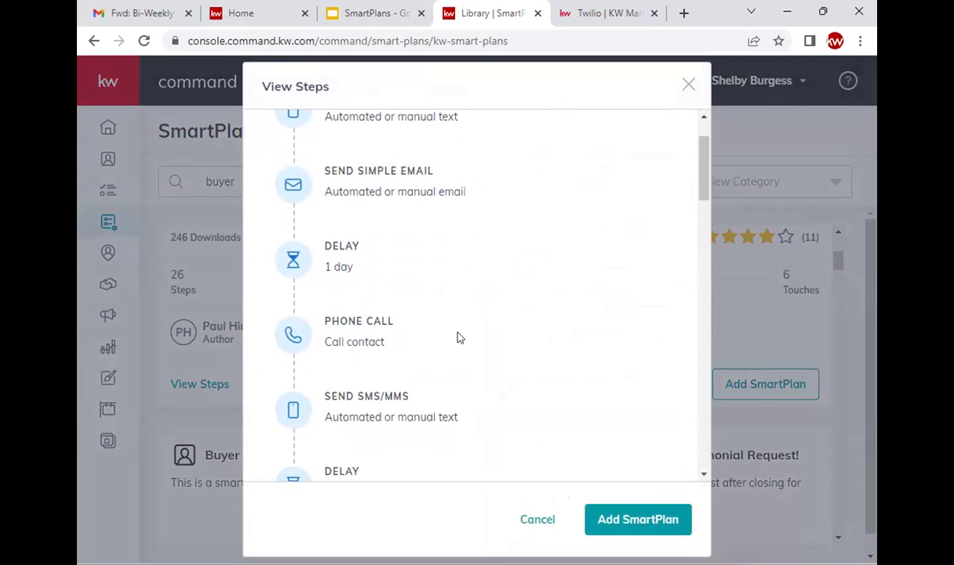
scroll(530, 337, "down", 6)
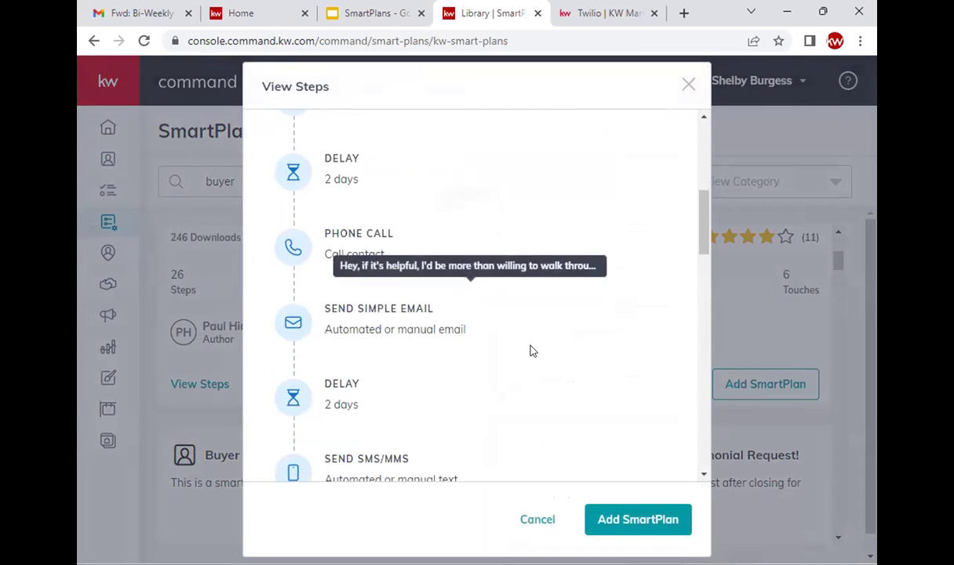
scroll(531, 351, "down", 6)
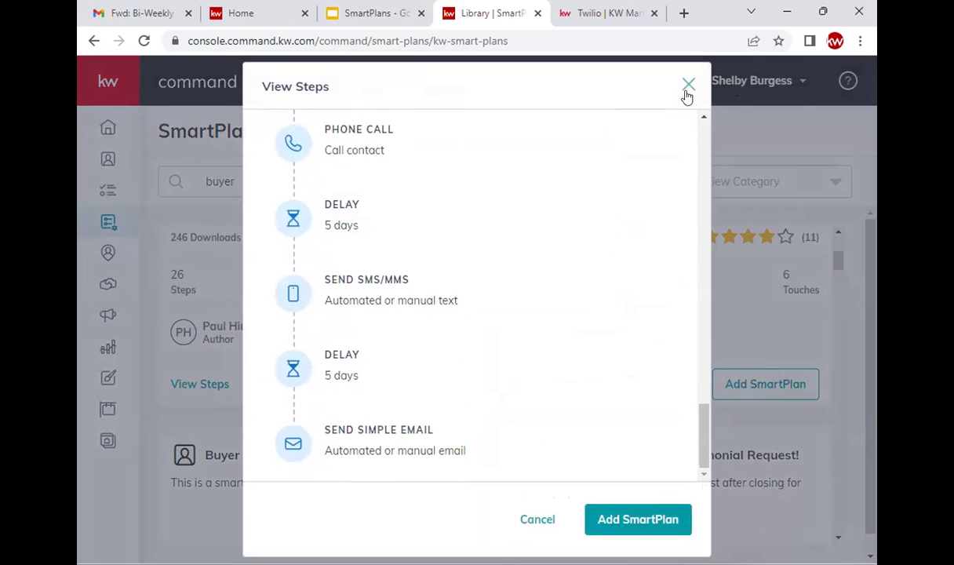
mouse_move(368, 302)
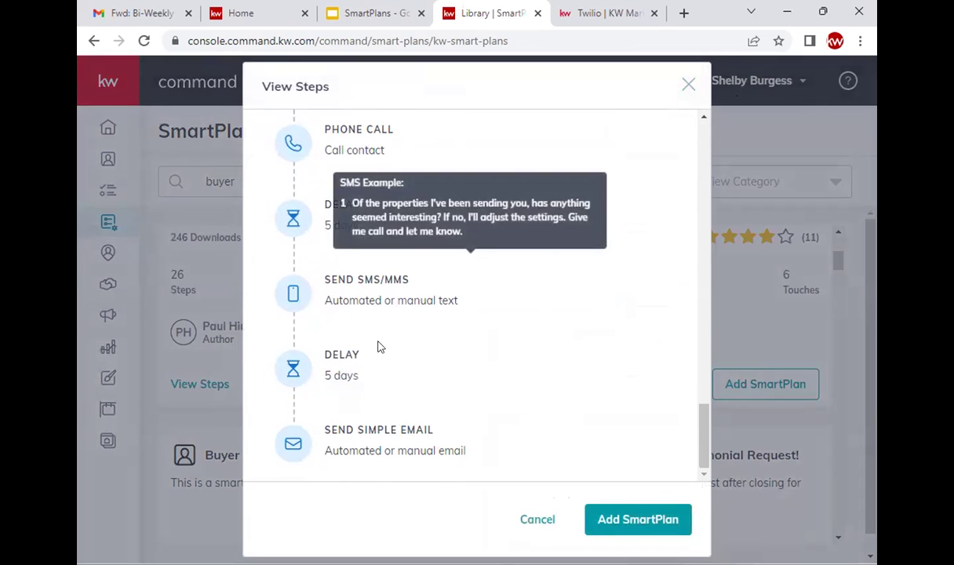
scroll(345, 329, "up", 3)
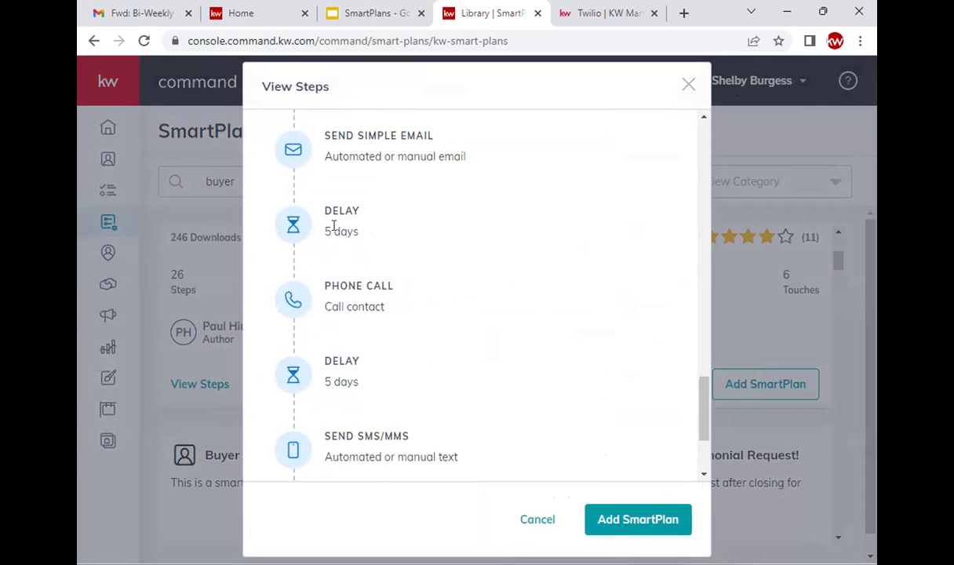
scroll(468, 294, "up", 1)
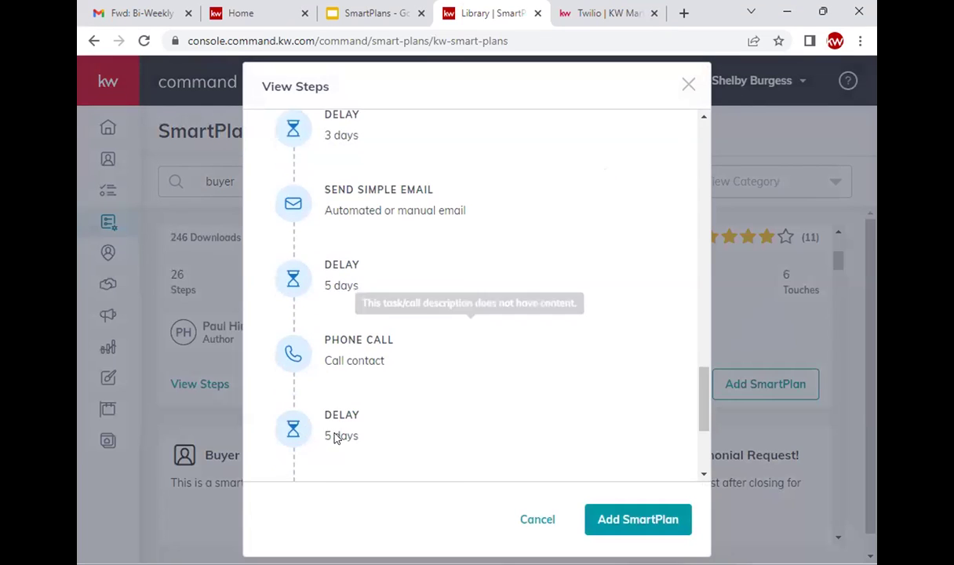
scroll(334, 437, "down", 1)
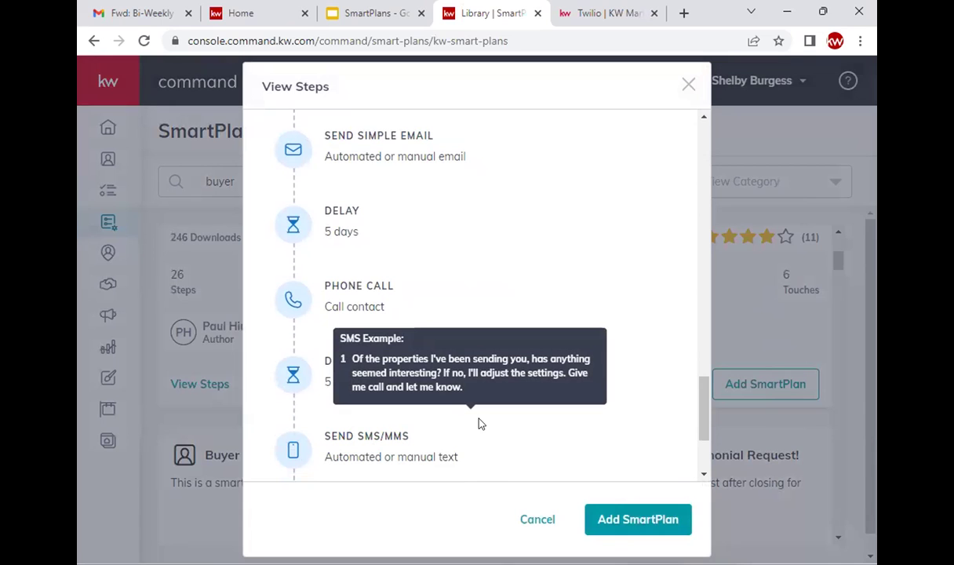
left_click(687, 84)
- From My SmartPlans, create a new empty plan named 'Buyer 1'
left_click(361, 8)
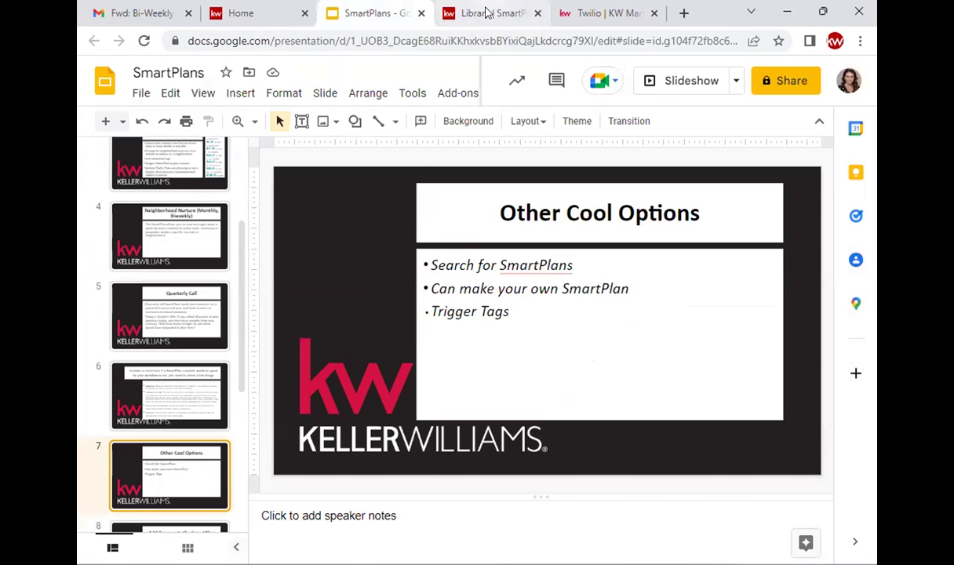
left_click(488, 11)
left_click(249, 128)
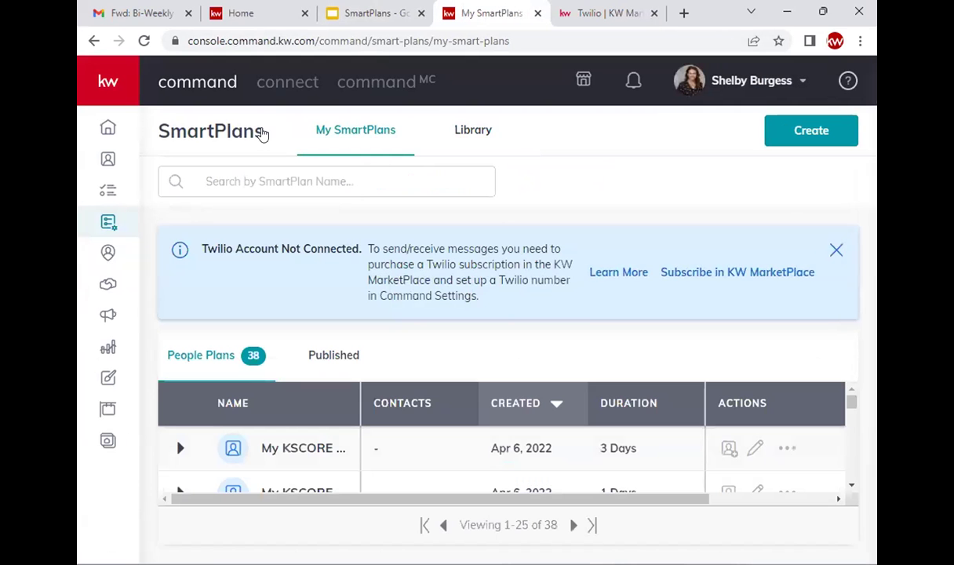
left_click(808, 134)
left_click(315, 293)
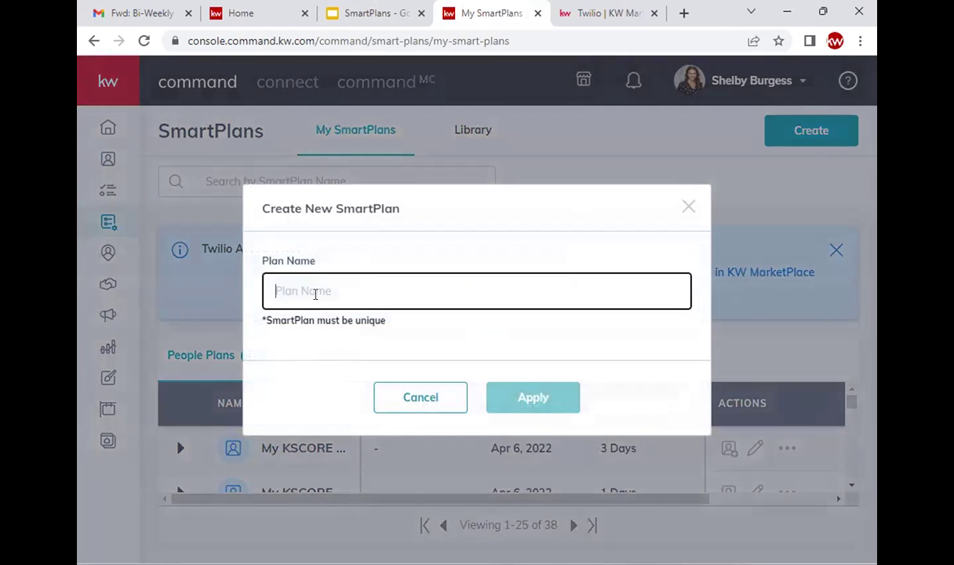
type("Byuyer 1")
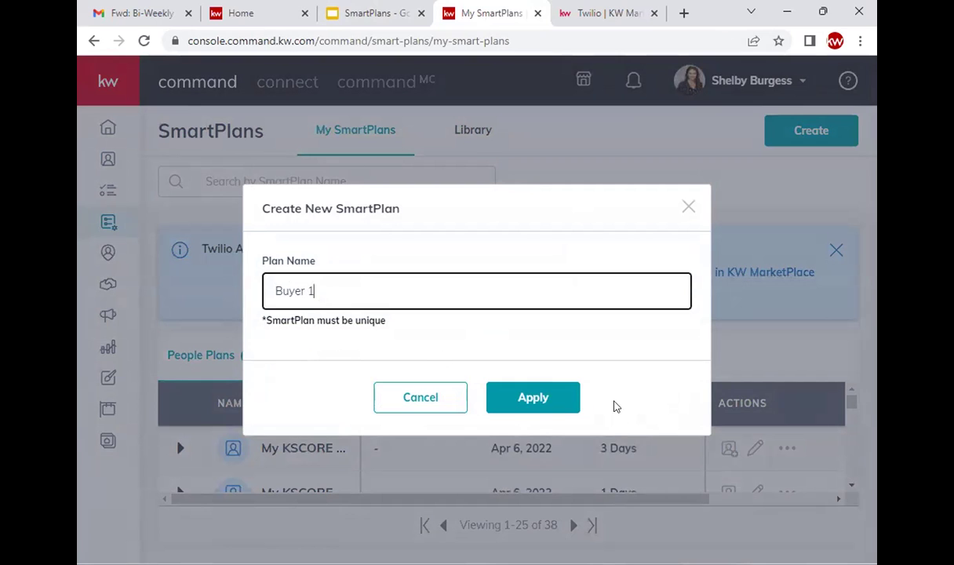
left_click(558, 401)
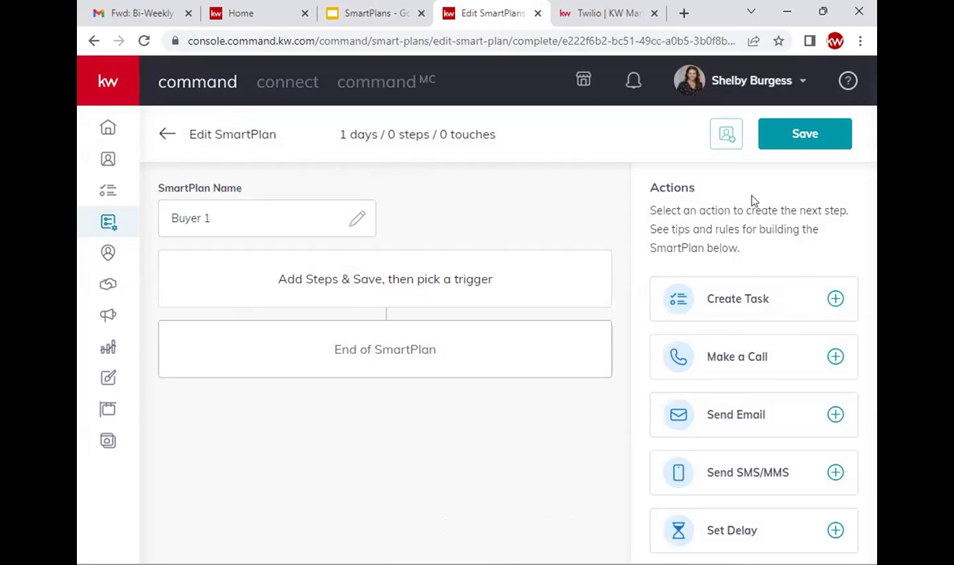
scroll(769, 454, "down", 4)
scroll(765, 420, "up", 4)
scroll(745, 296, "down", 2)
scroll(748, 294, "down", 1)
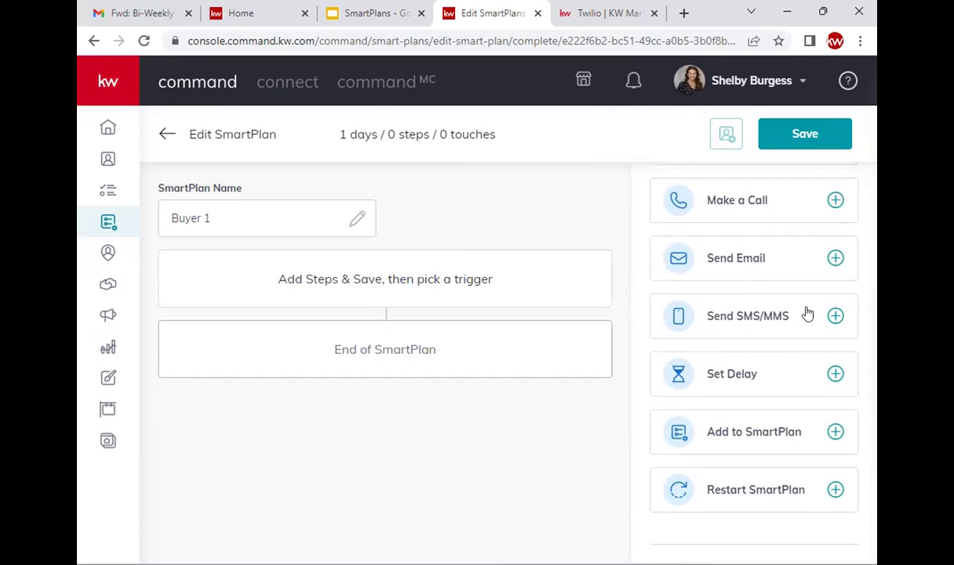
scroll(763, 373, "down", 1)
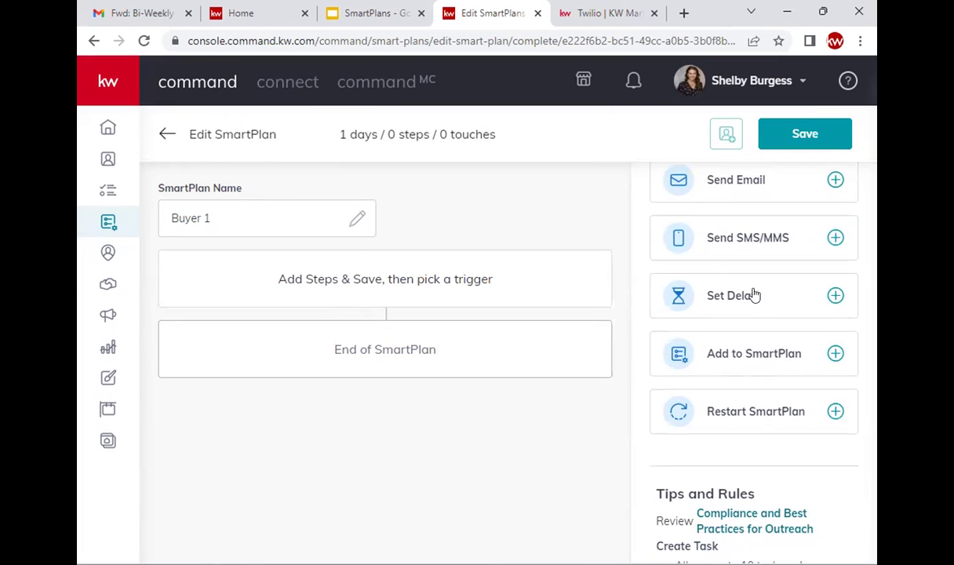
scroll(751, 294, "up", 3)
scroll(763, 369, "down", 2)
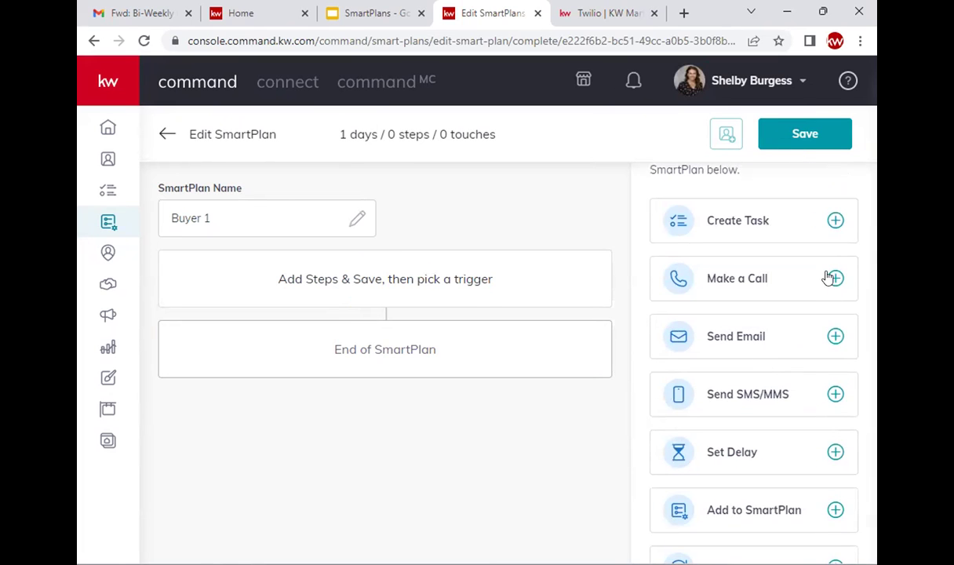
- Add Make a Call, Send Email and Send SMS/MMS as Day 1 steps in Buyer 1, totalling 3 touches
left_click(833, 278)
scroll(280, 332, "up", 2)
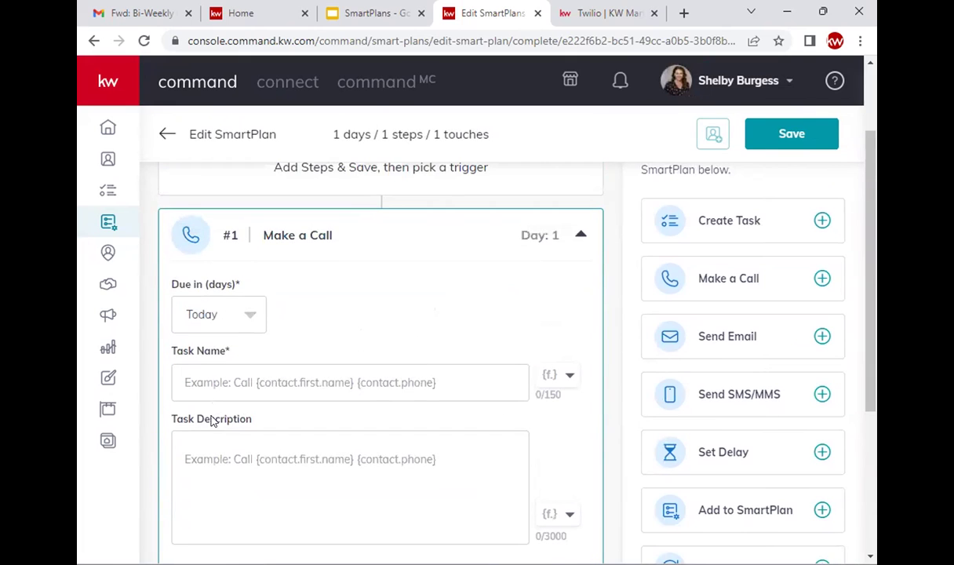
scroll(242, 366, "down", 2)
scroll(242, 366, "down", 1)
scroll(482, 327, "up", 2)
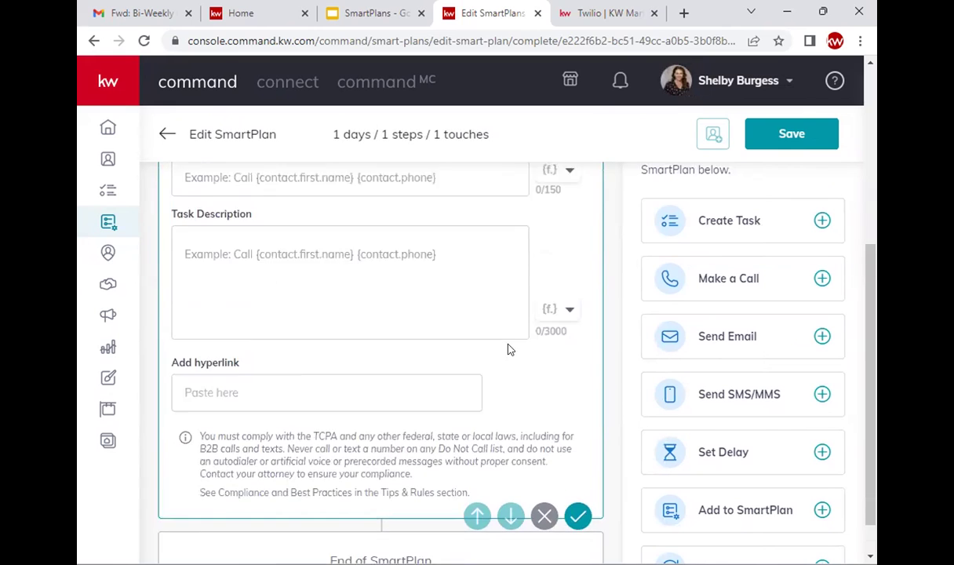
left_click(822, 335)
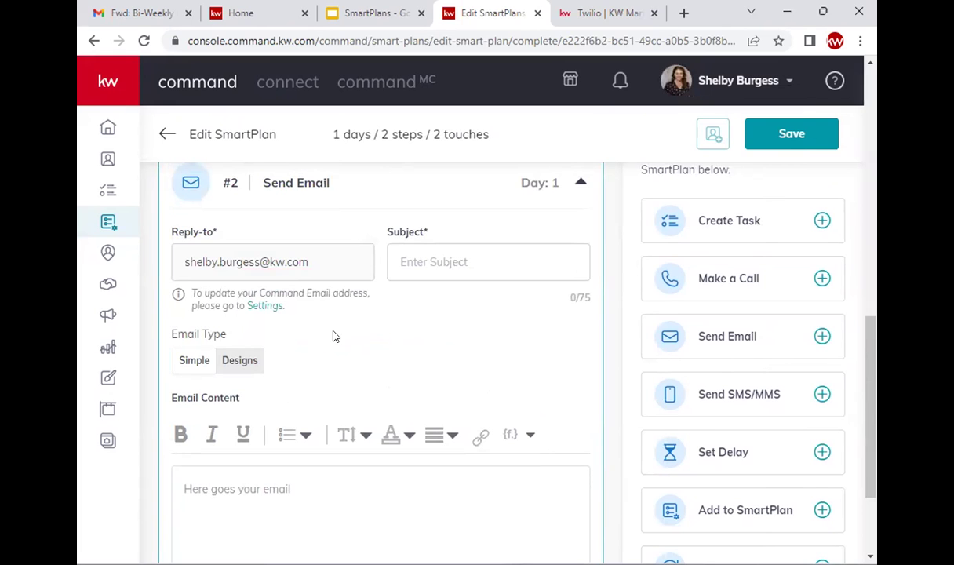
scroll(332, 336, "down", 2)
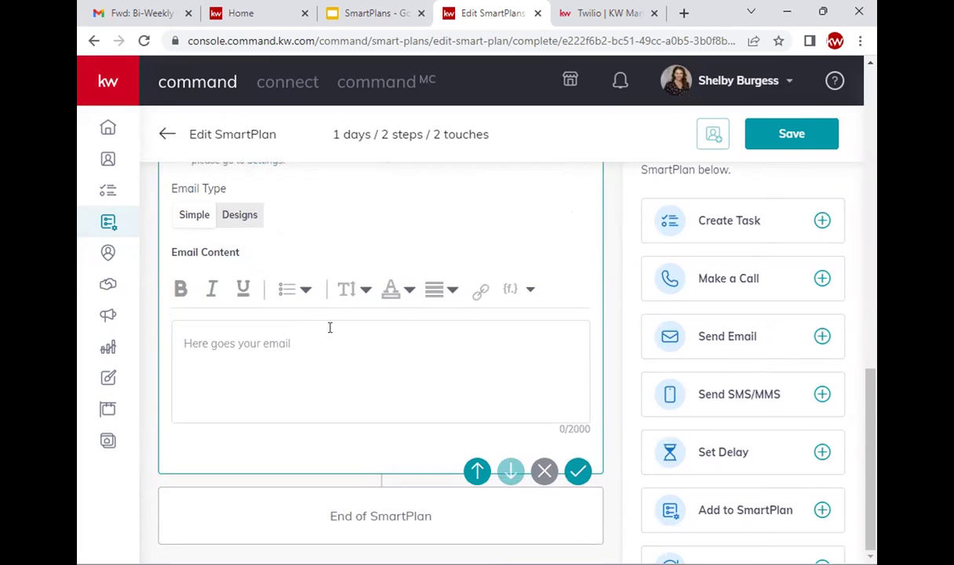
left_click(822, 394)
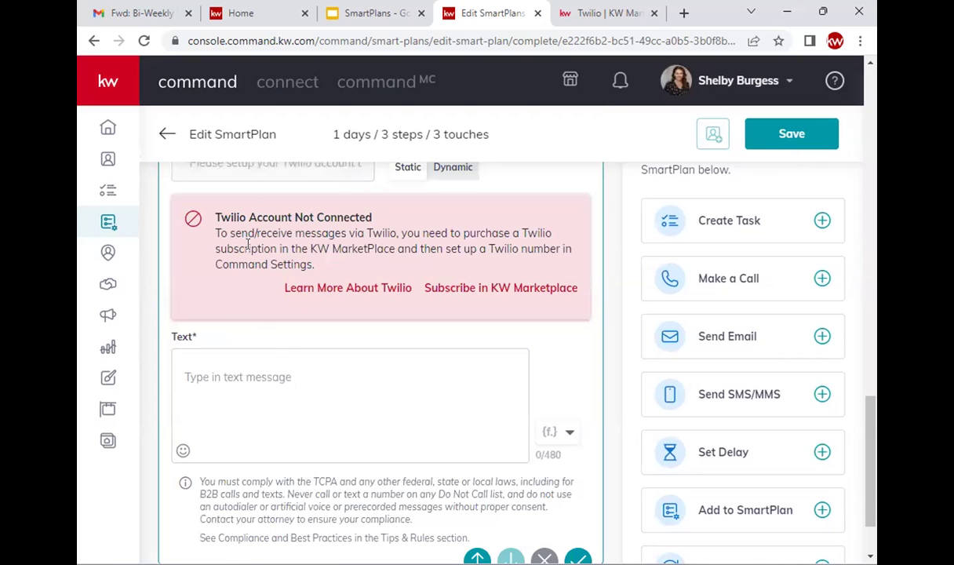
scroll(301, 253, "up", 2)
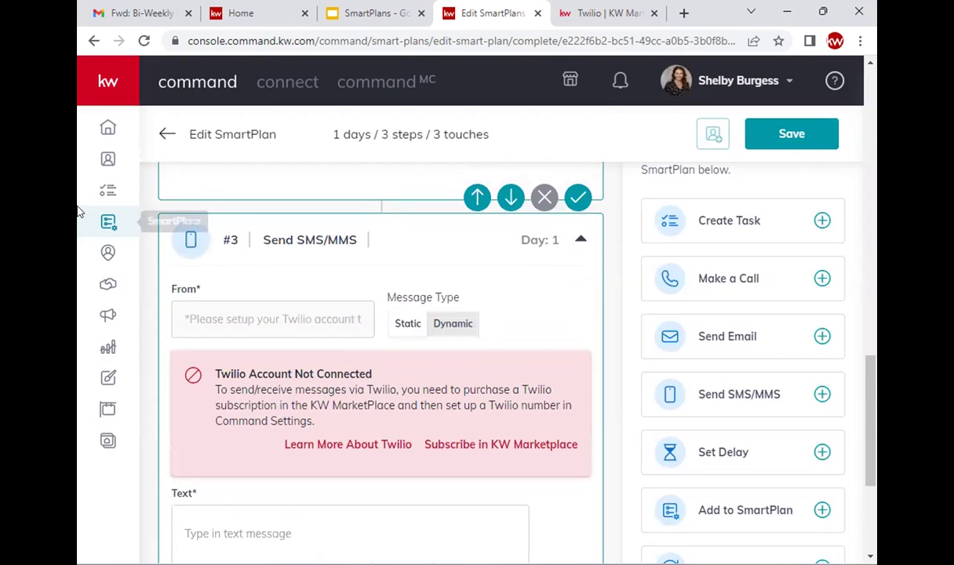
scroll(291, 347, "down", 3)
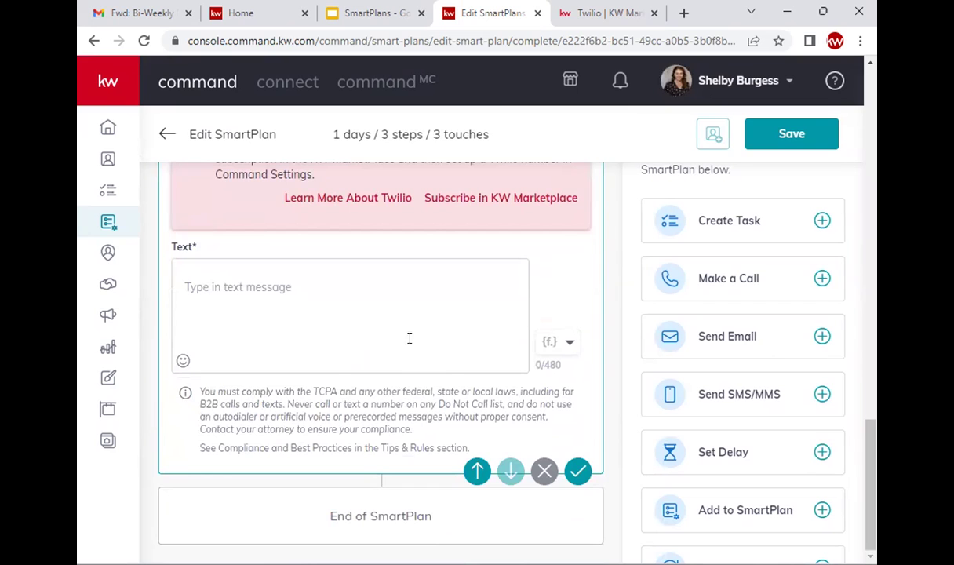
scroll(432, 335, "up", 15)
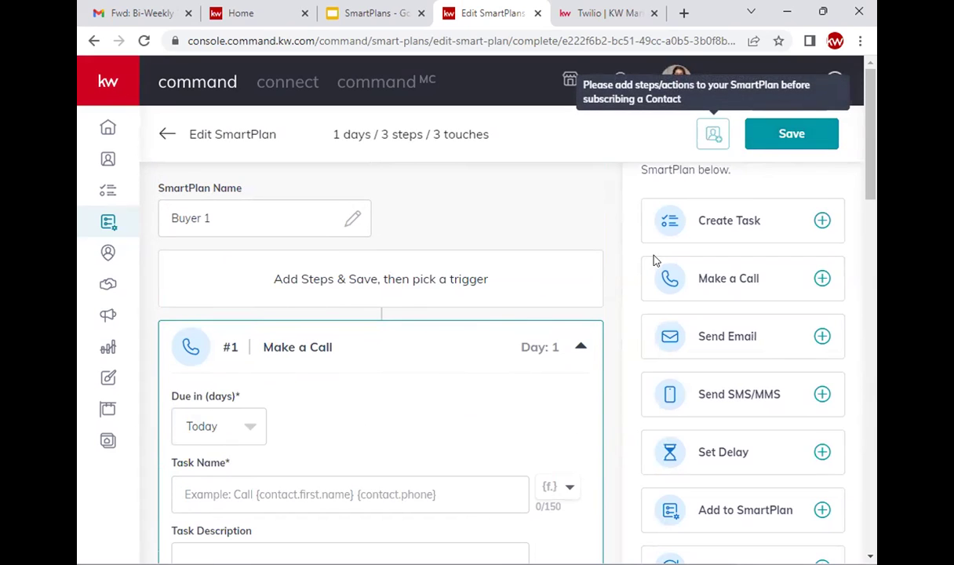
- Review Tips and Rules, then leave the editor choosing 'Yes, Discard Changes' for the Buyer 1 draft
scroll(715, 321, "down", 1)
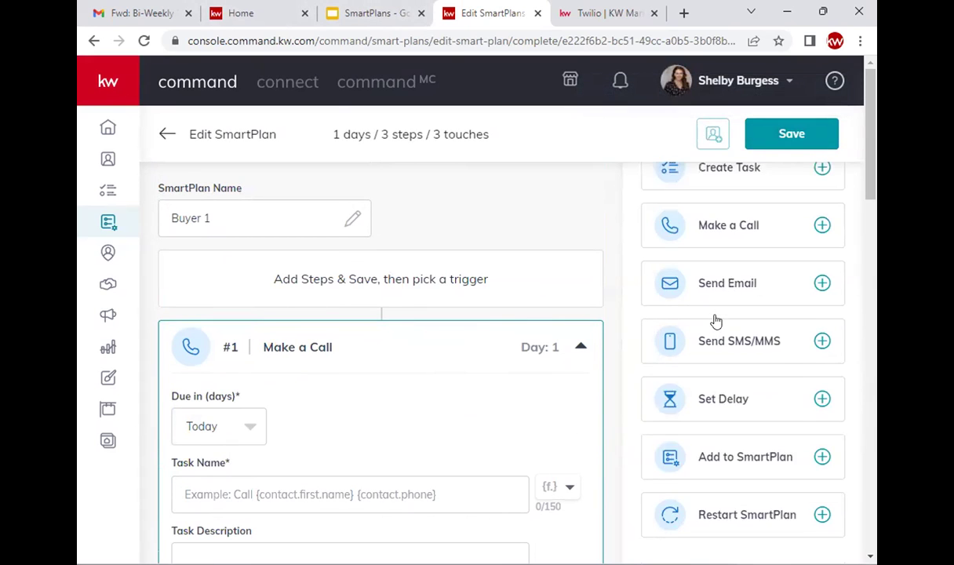
scroll(715, 321, "down", 3)
scroll(755, 397, "down", 3)
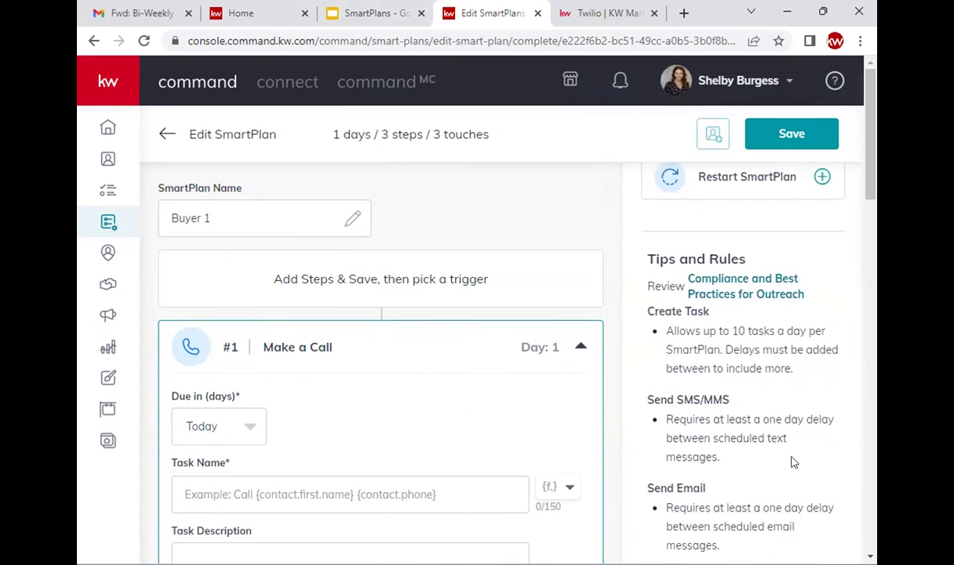
scroll(754, 388, "down", 2)
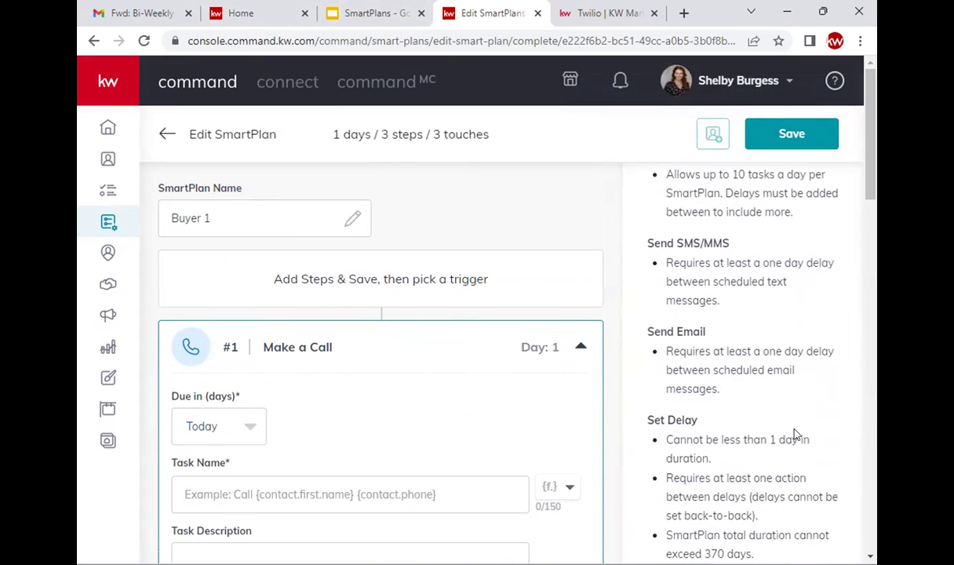
scroll(794, 434, "down", 5)
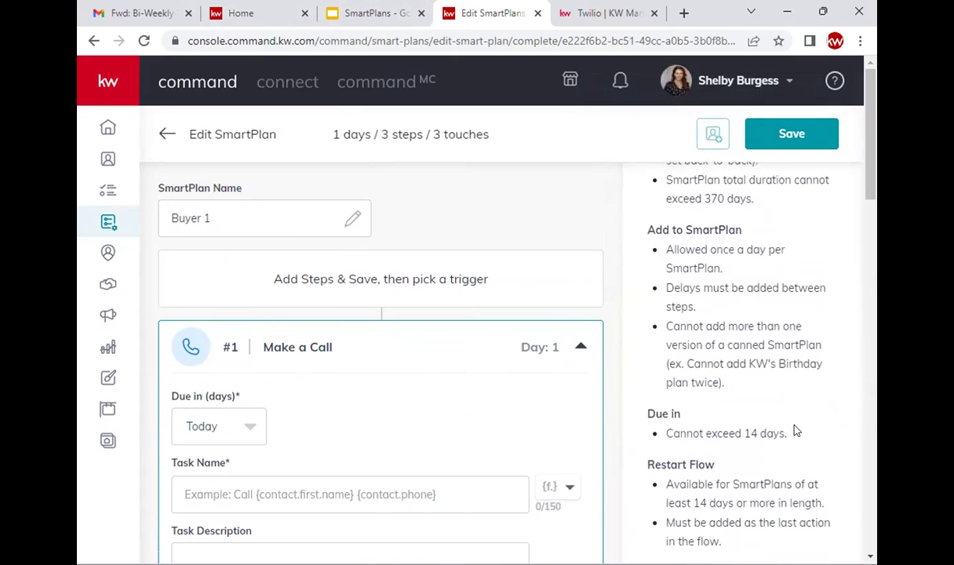
scroll(759, 452, "up", 6)
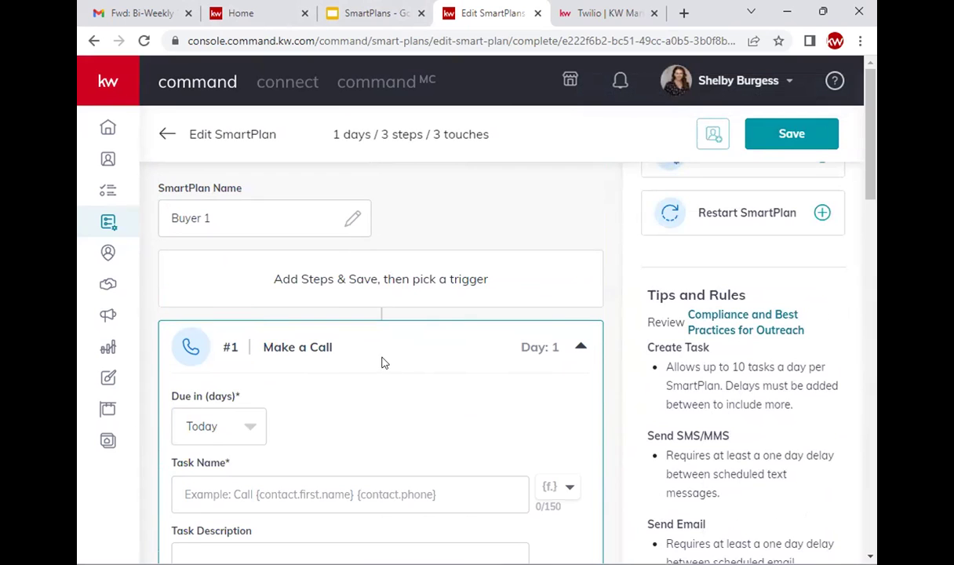
scroll(382, 362, "down", 3)
scroll(378, 365, "down", 3)
scroll(379, 364, "up", 6)
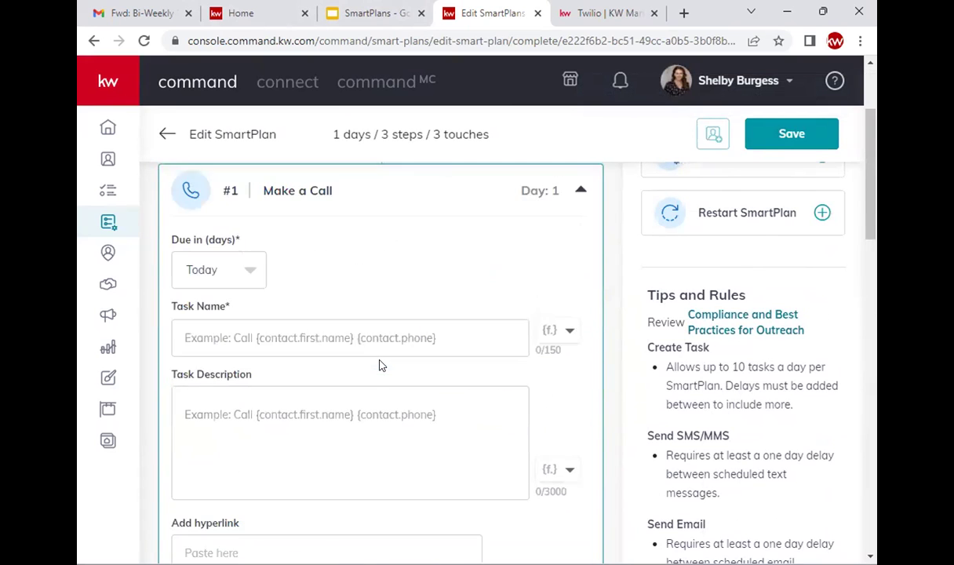
scroll(733, 369, "down", 2)
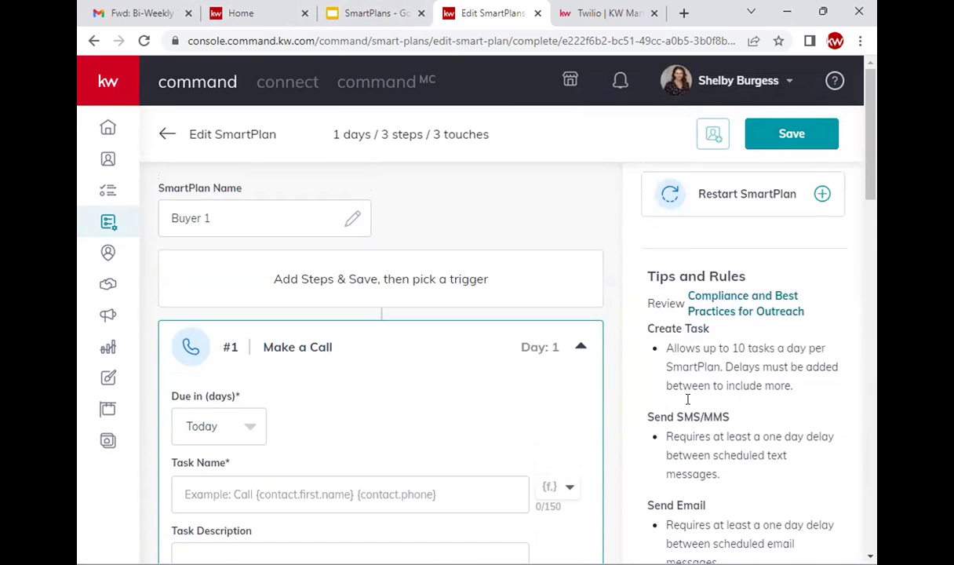
scroll(777, 401, "down", 1)
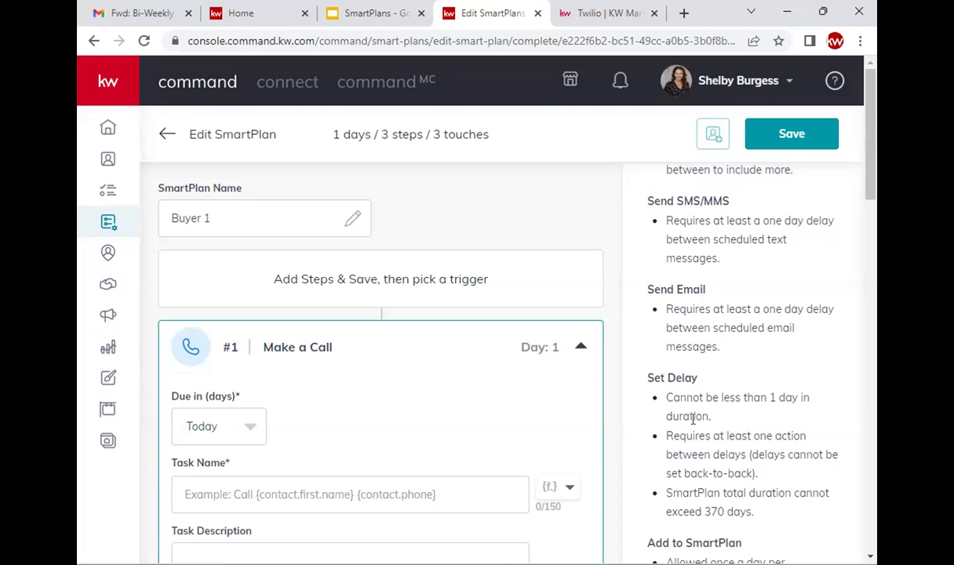
scroll(693, 424, "up", 6)
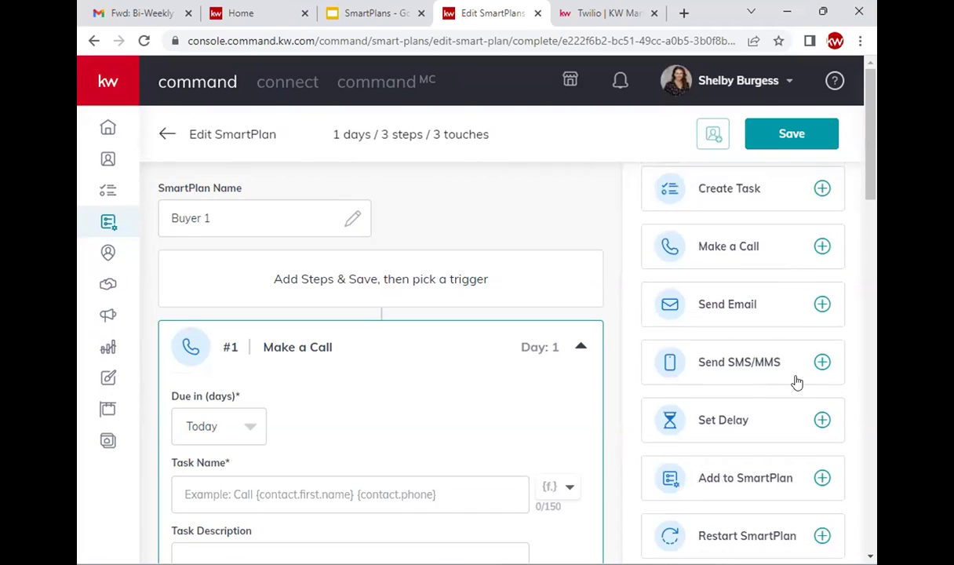
left_click(165, 133)
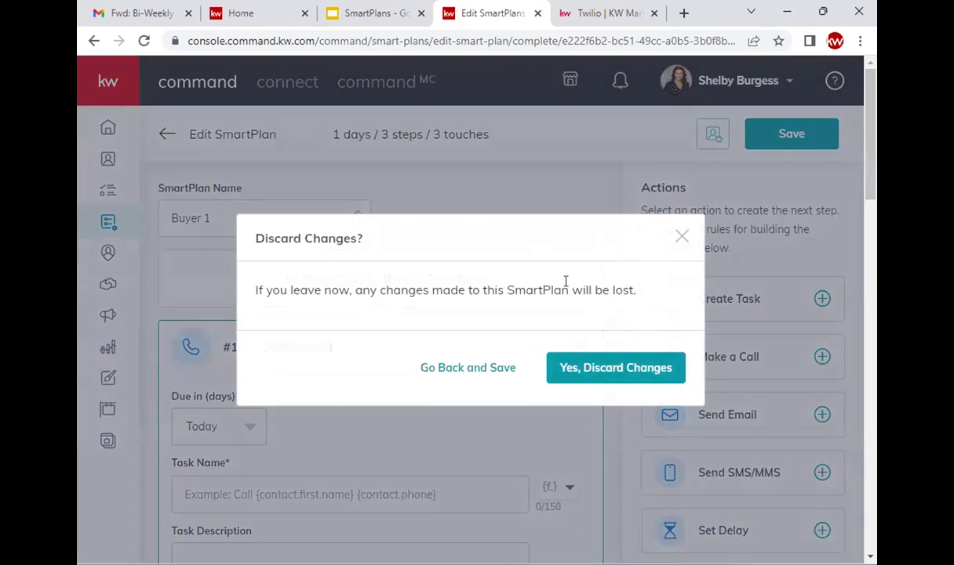
left_click(621, 370)
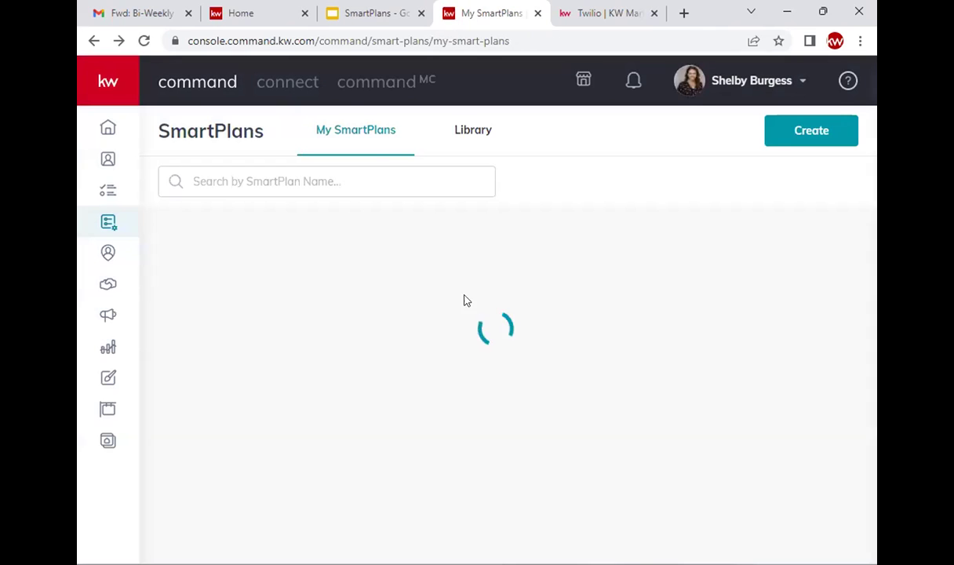
- Switch to the 'SmartPlans - Google Slides' tab and select the slide 7 body text box
left_click(368, 11)
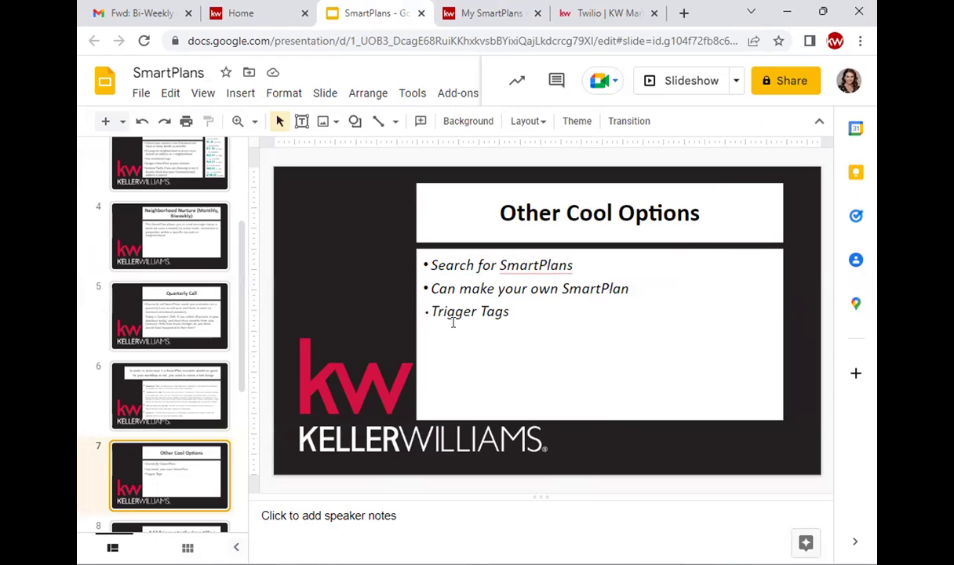
left_click(531, 313)
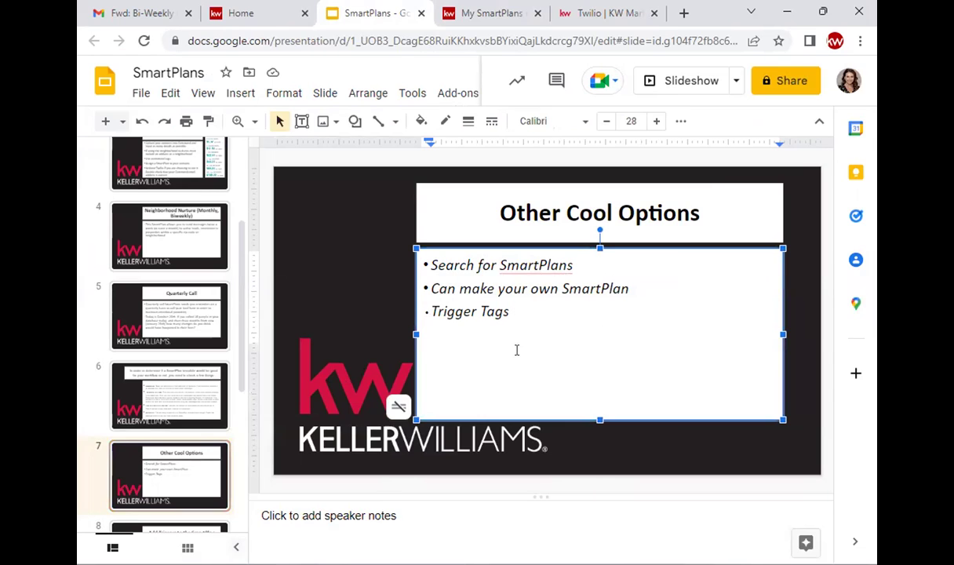